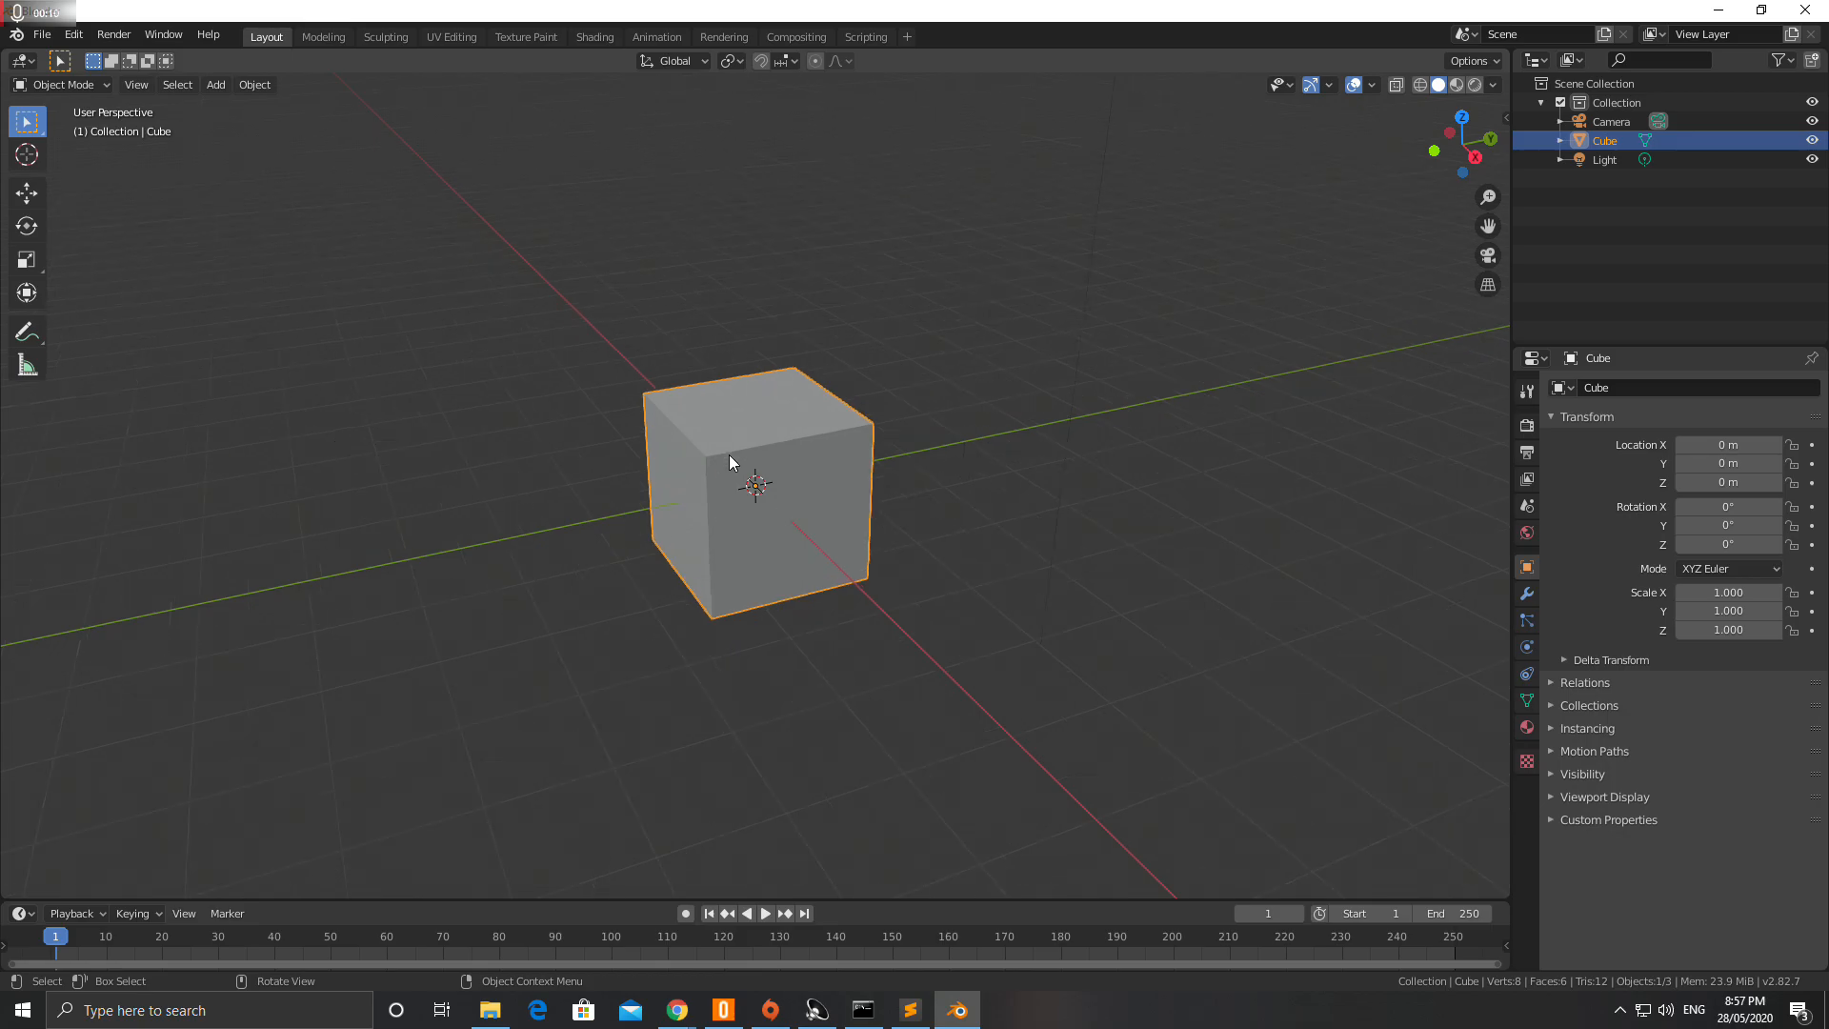
- Delete the default cube and add a new mesh cube in its place
{"action": "mouse_move", "coordinate": [718, 448]}
{"action": "middle_mouse_down"}
{"action": "mouse_move", "coordinate": [745, 410]}
{"action": "mouse_move", "coordinate": [724, 444]}
{"action": "mouse_move", "coordinate": [710, 430]}
{"action": "mouse_move", "coordinate": [703, 455]}
{"action": "mouse_move", "coordinate": [724, 457]}
{"action": "middle_mouse_up"}
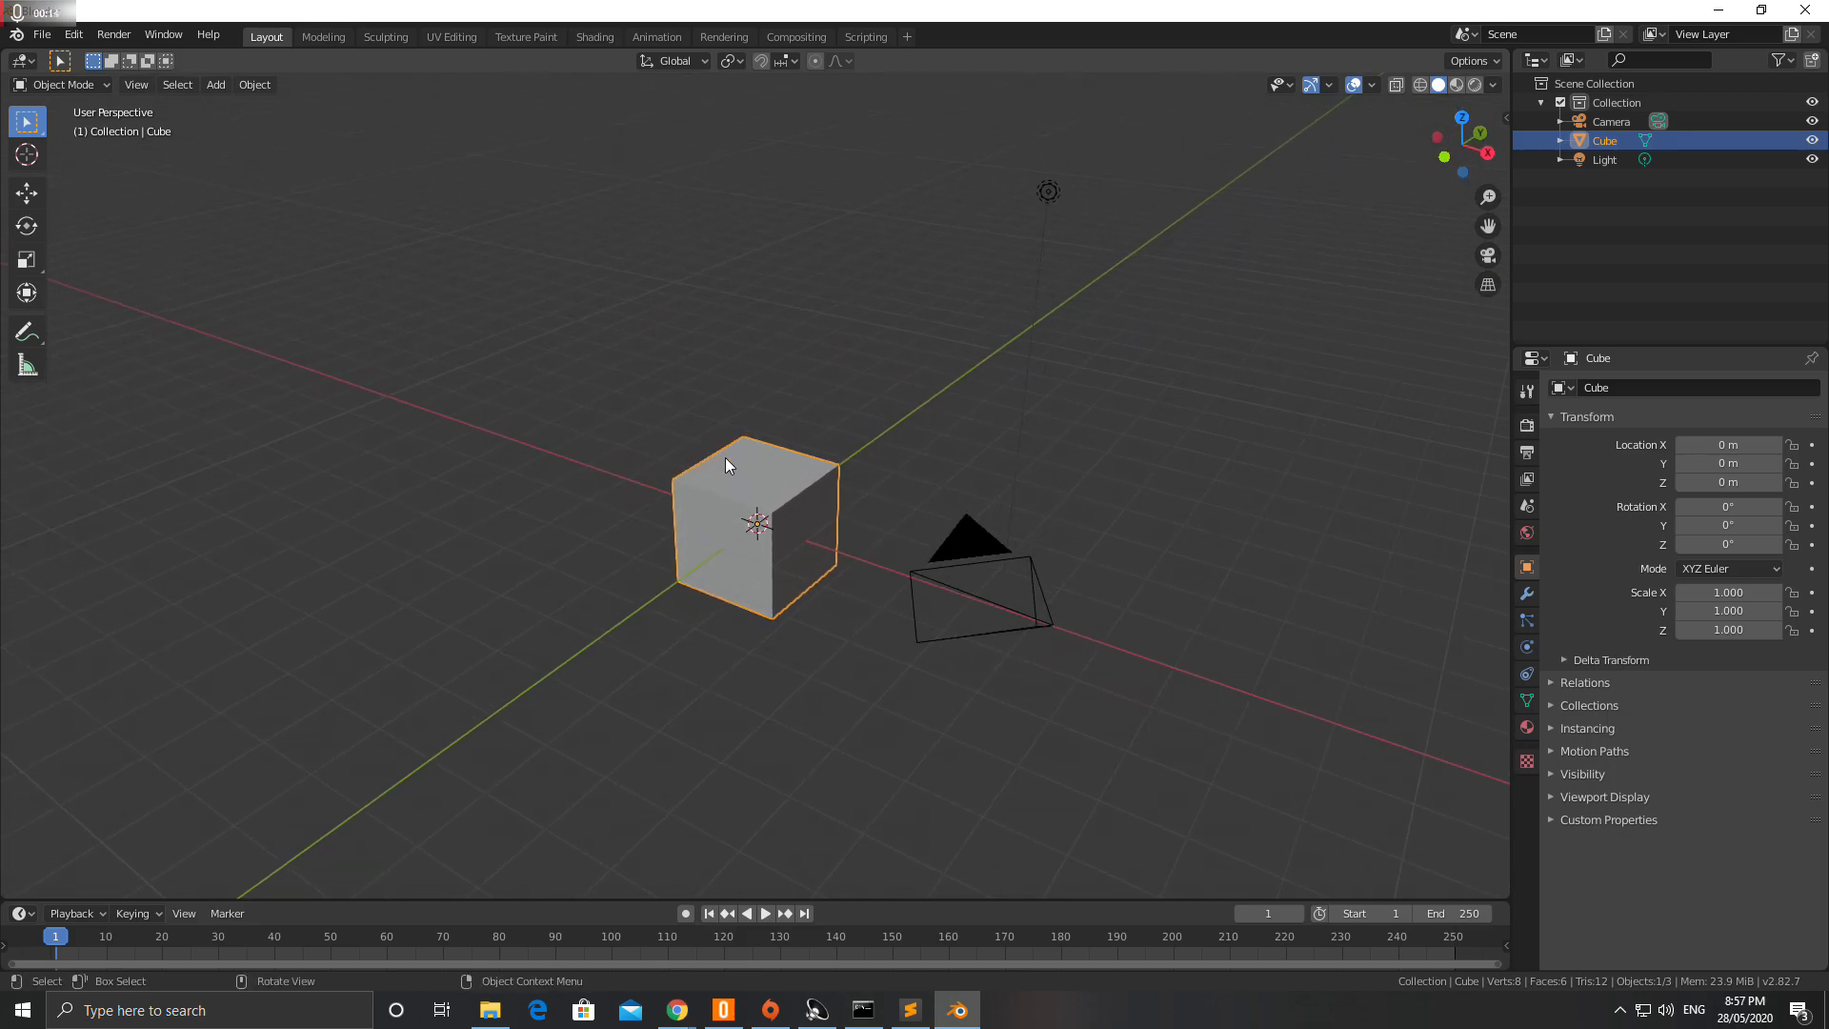
{"action": "key", "text": "x"}
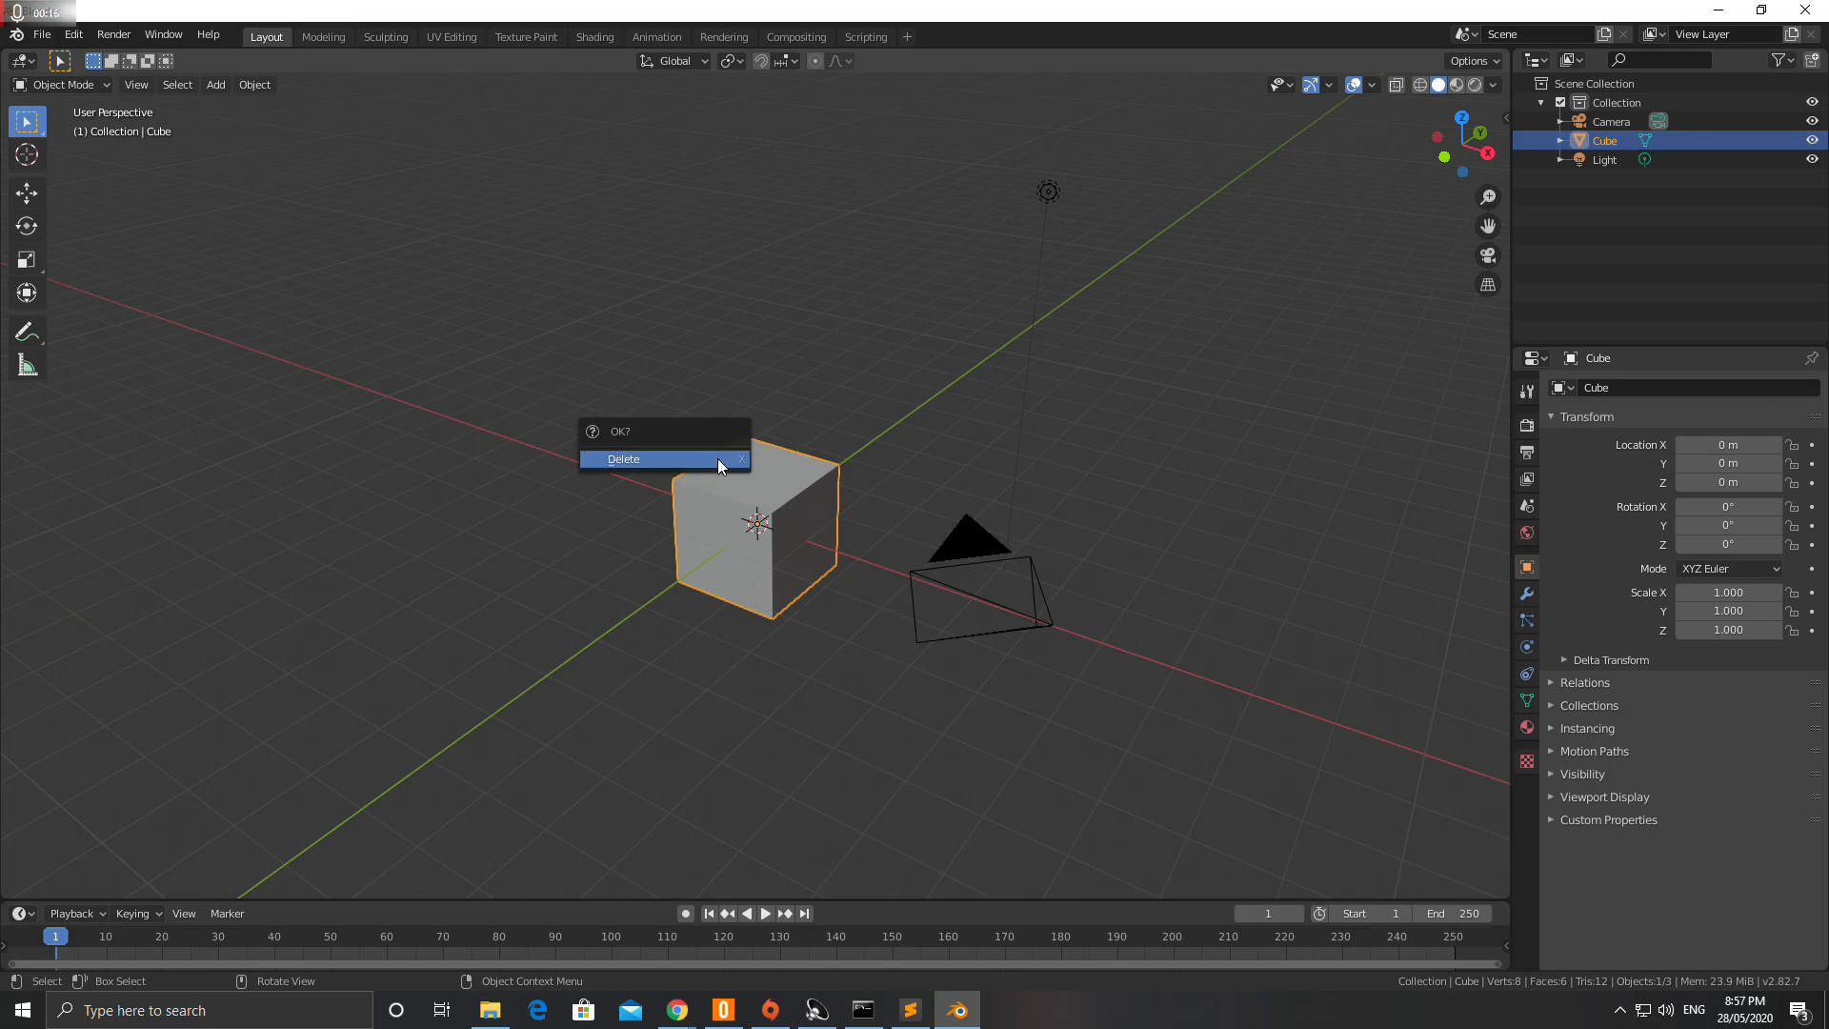
{"action": "left_click", "coordinate": [718, 459]}
{"action": "left_click", "coordinate": [215, 84]}
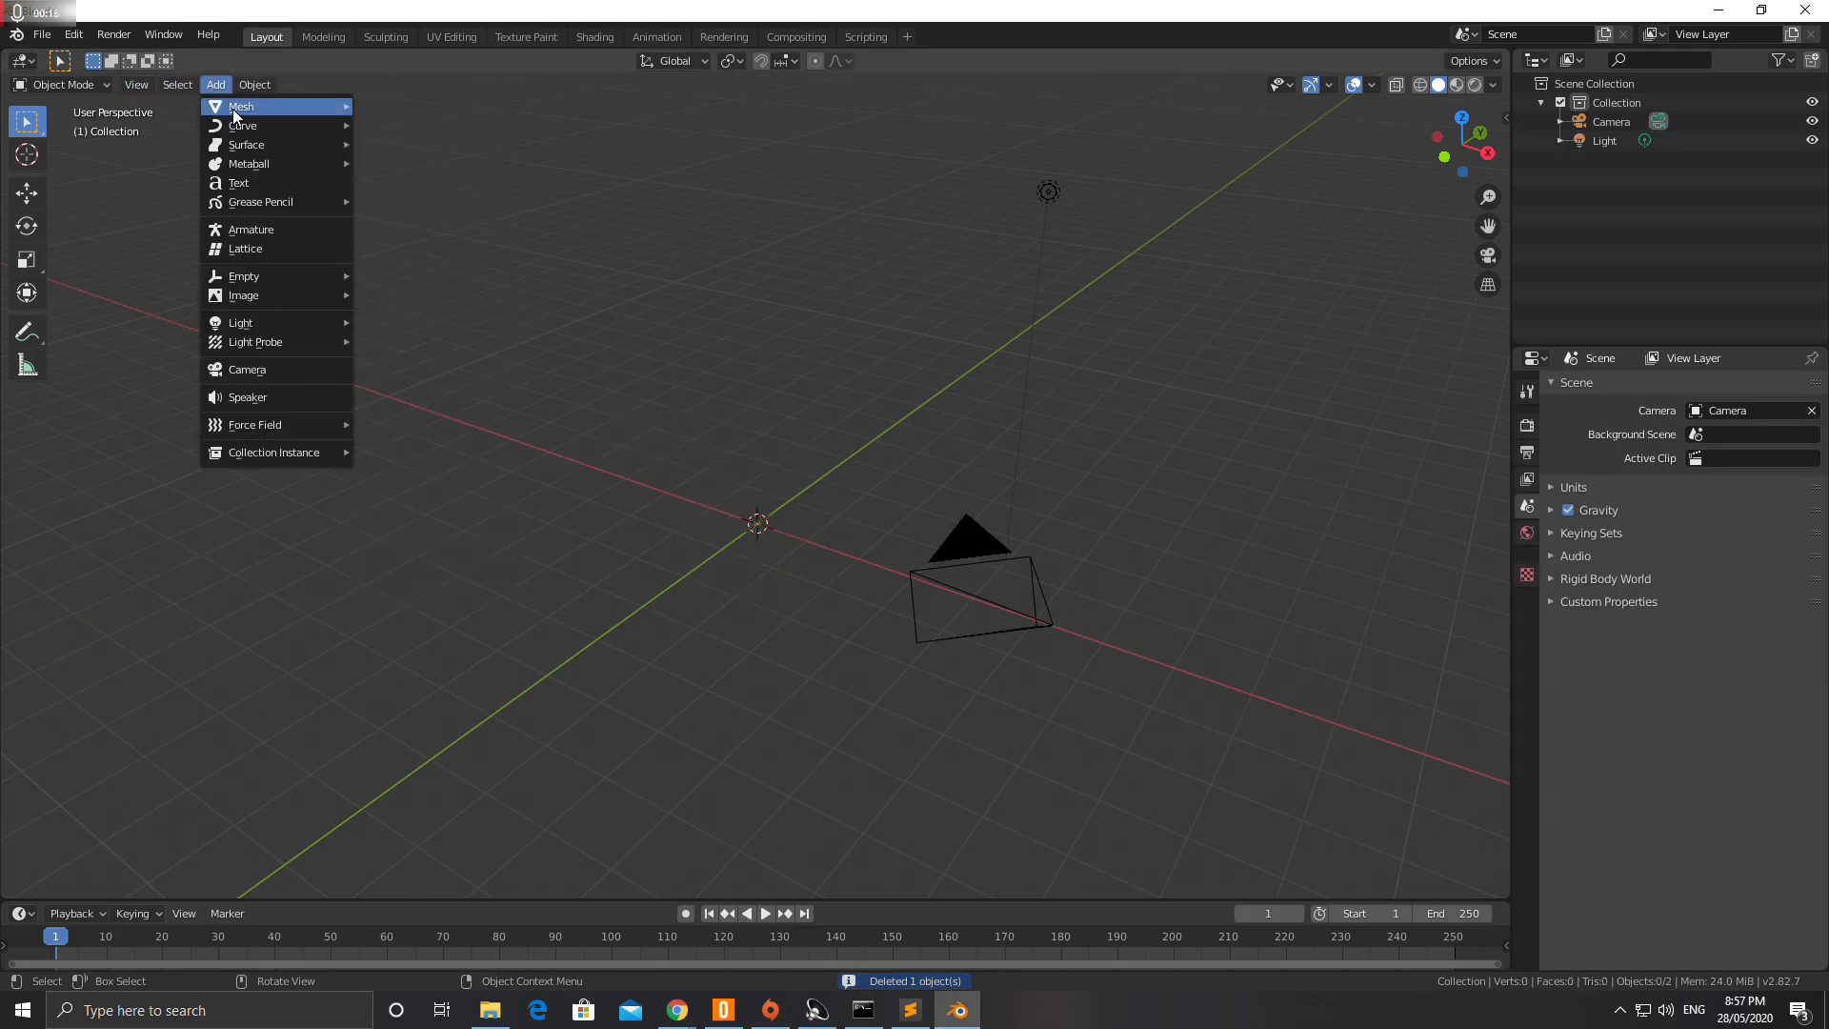
{"action": "mouse_move", "coordinate": [234, 106]}
{"action": "left_click", "coordinate": [388, 122]}
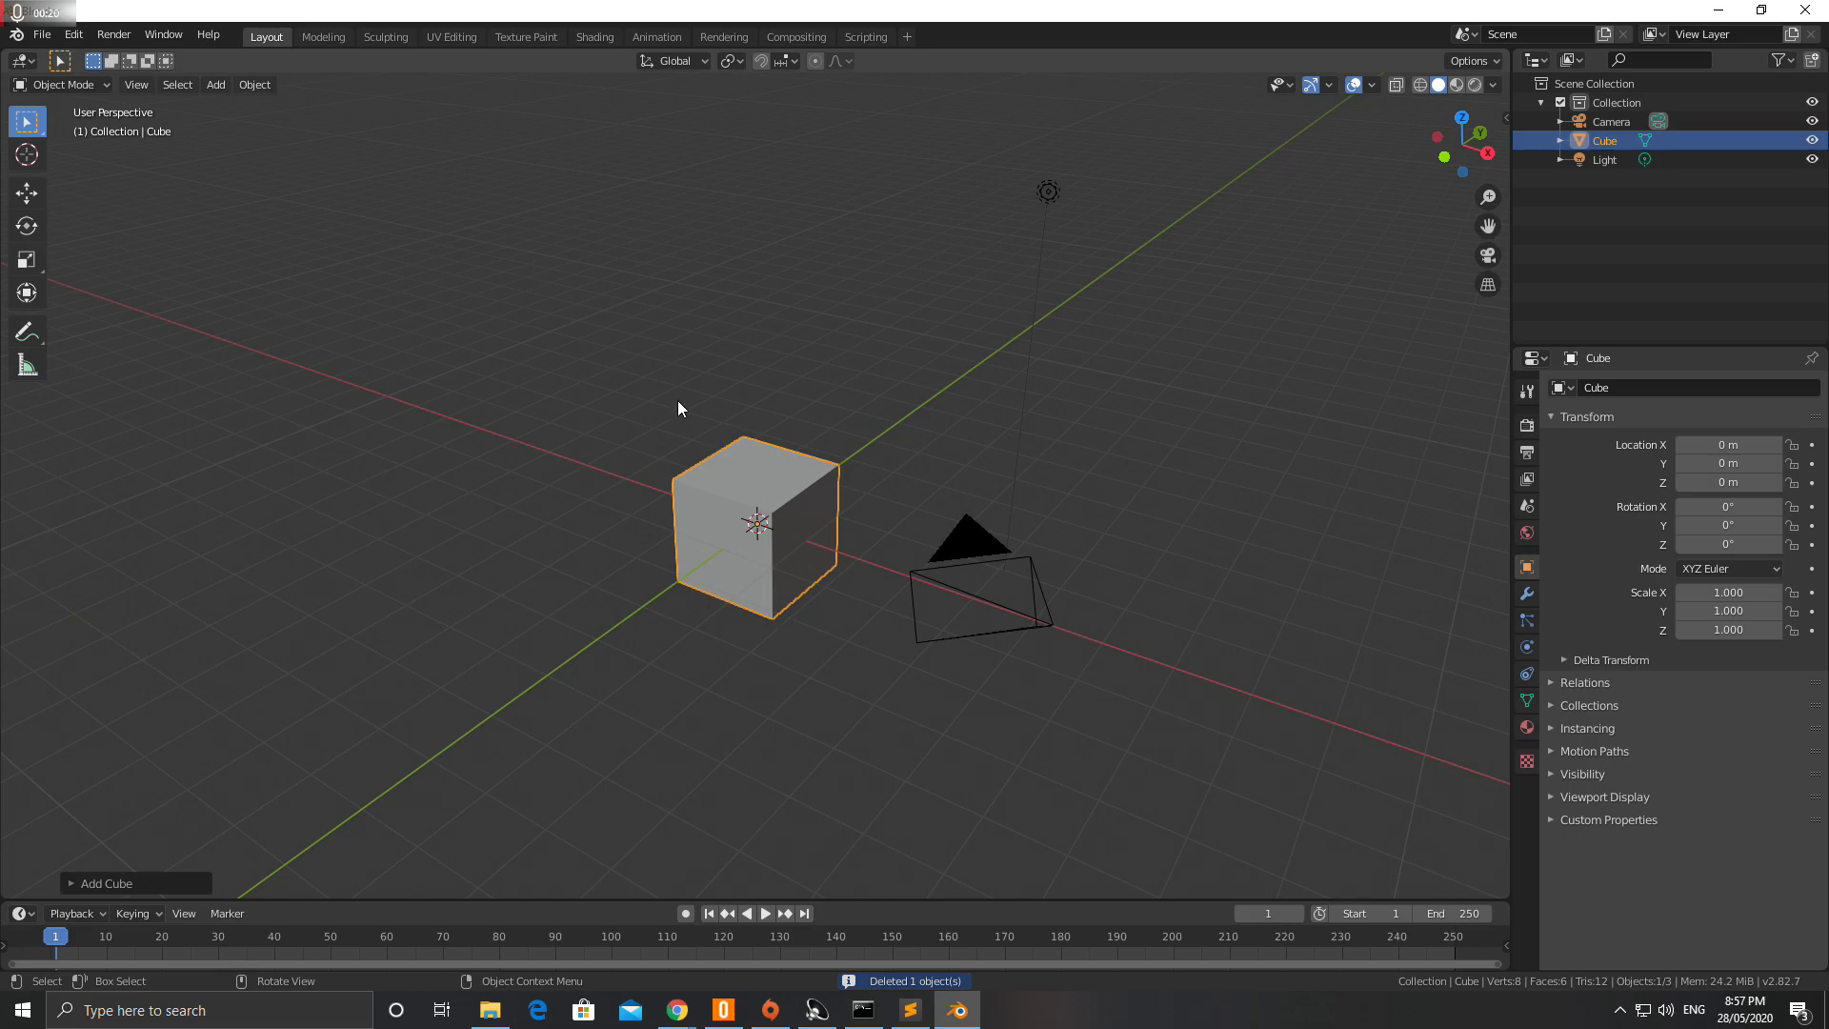
- Move the new cube up along the Z axis by about 1.03 m
{"action": "key", "text": "g"}
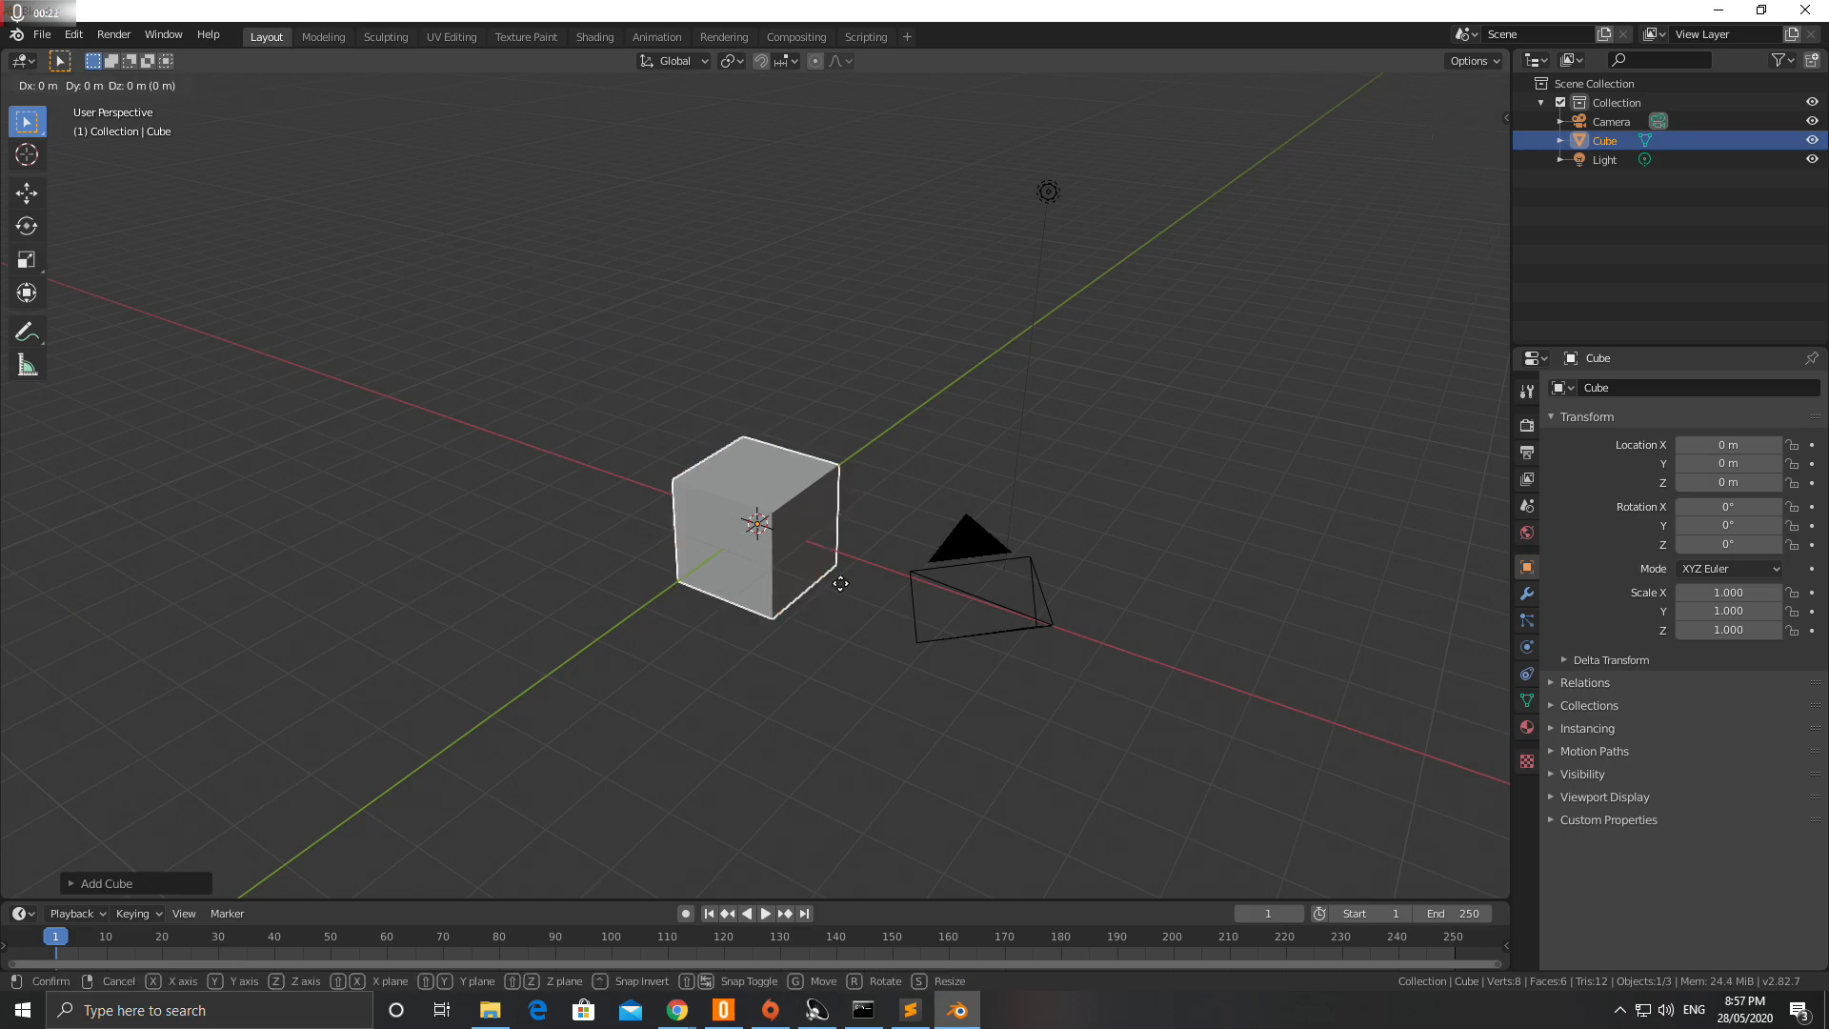
{"action": "key", "text": "z"}
{"action": "left_click", "coordinate": [830, 531]}
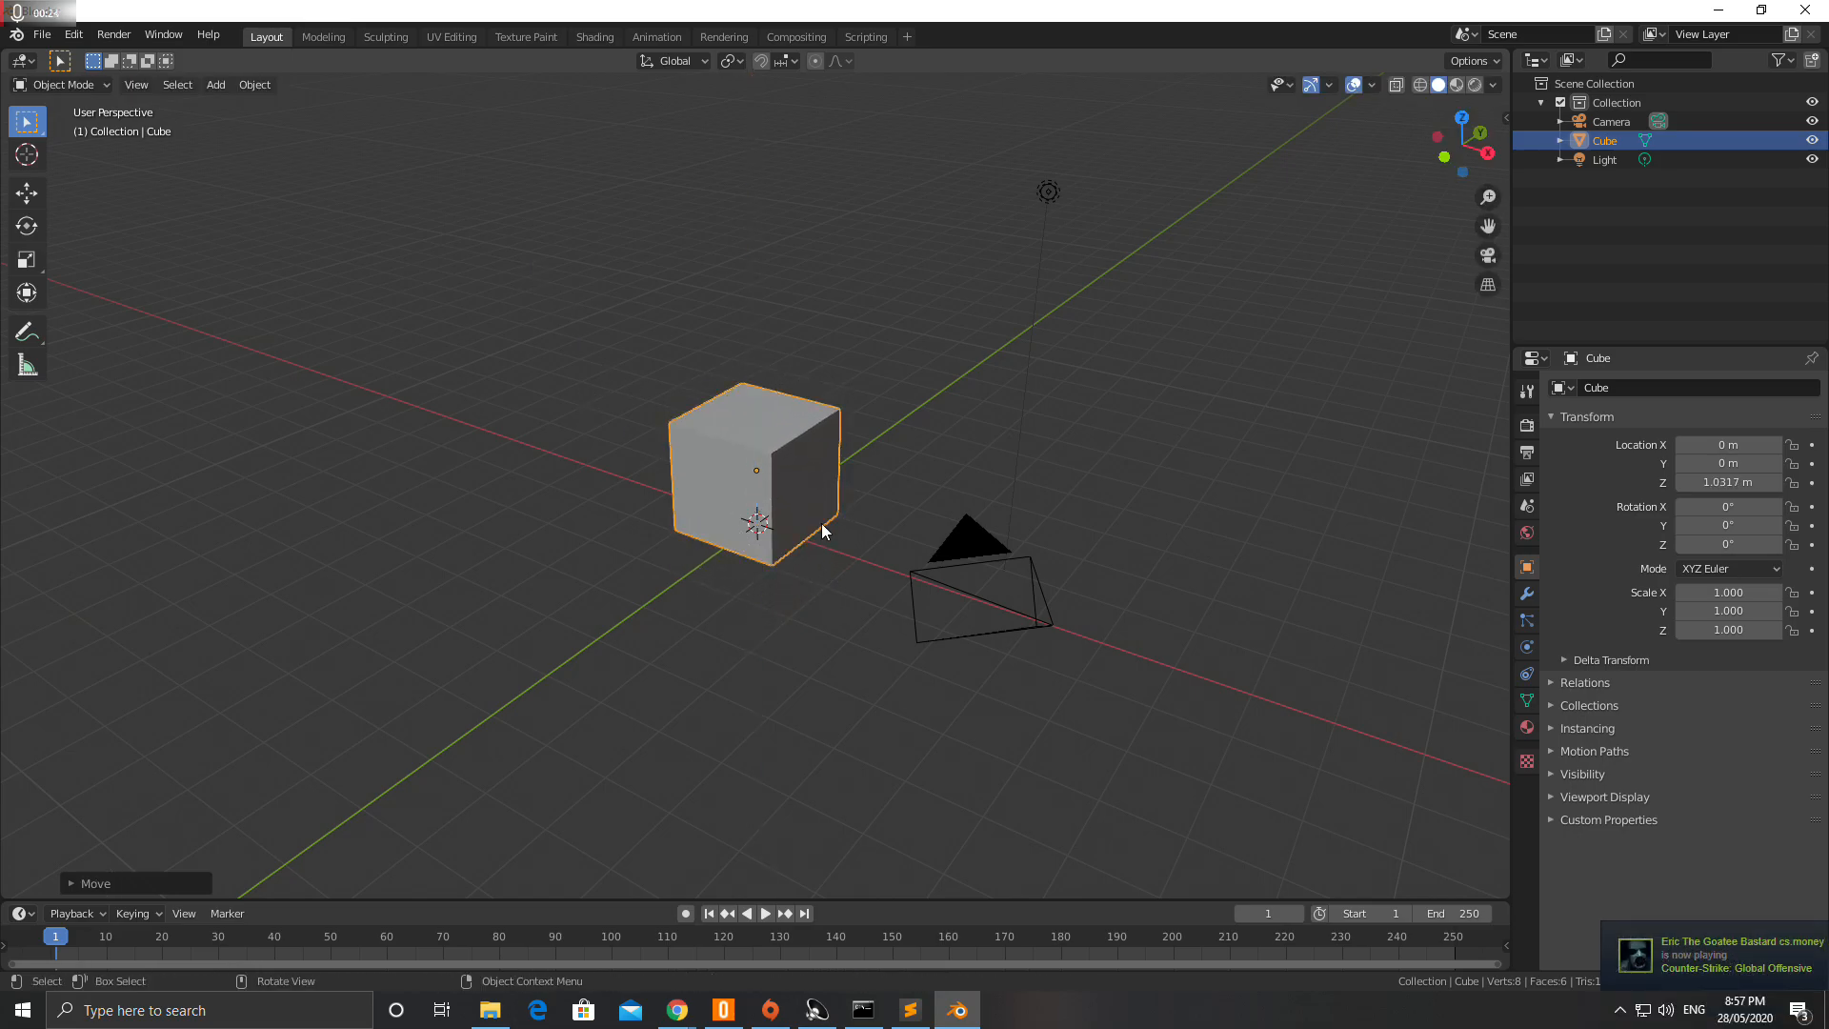
- Put the cube into Edit Mode with face selection and select only its top face
{"action": "key", "text": "Tab"}
{"action": "left_click", "coordinate": [163, 85]}
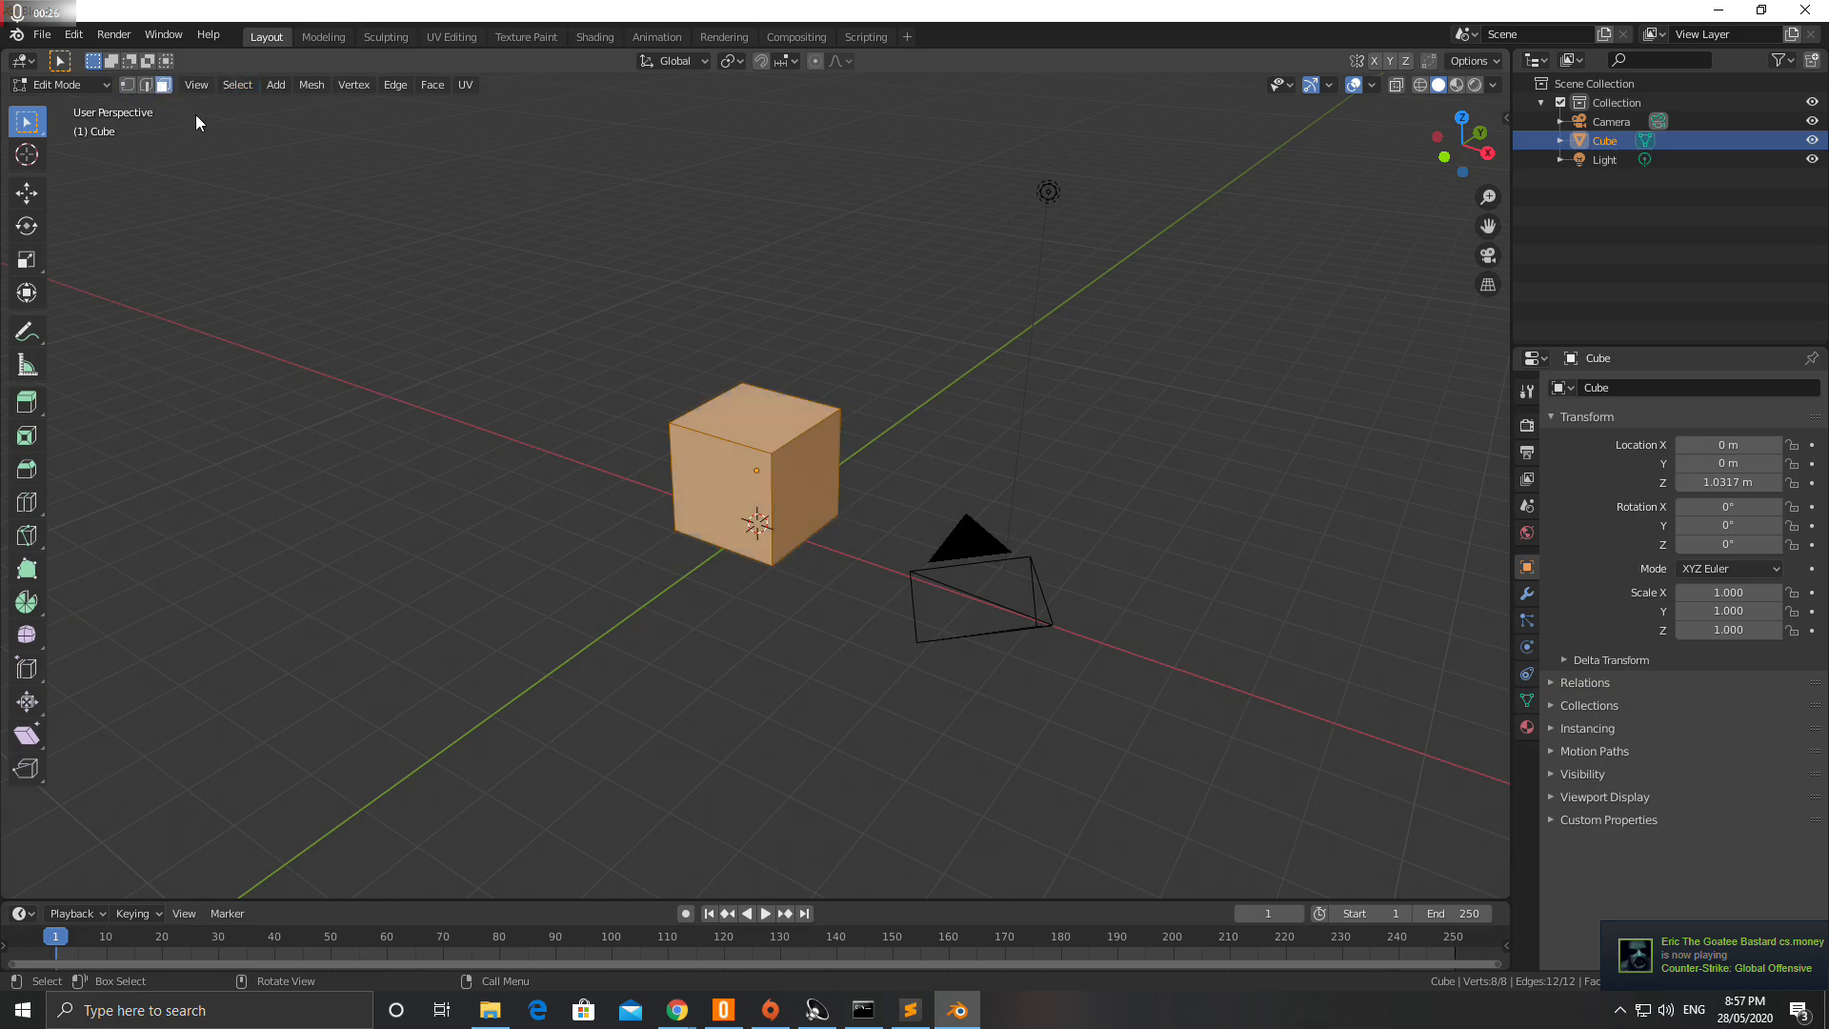
{"action": "left_click", "coordinate": [747, 405]}
{"action": "middle_click_drag", "start_coordinate": [807, 432], "coordinate": [821, 527]}
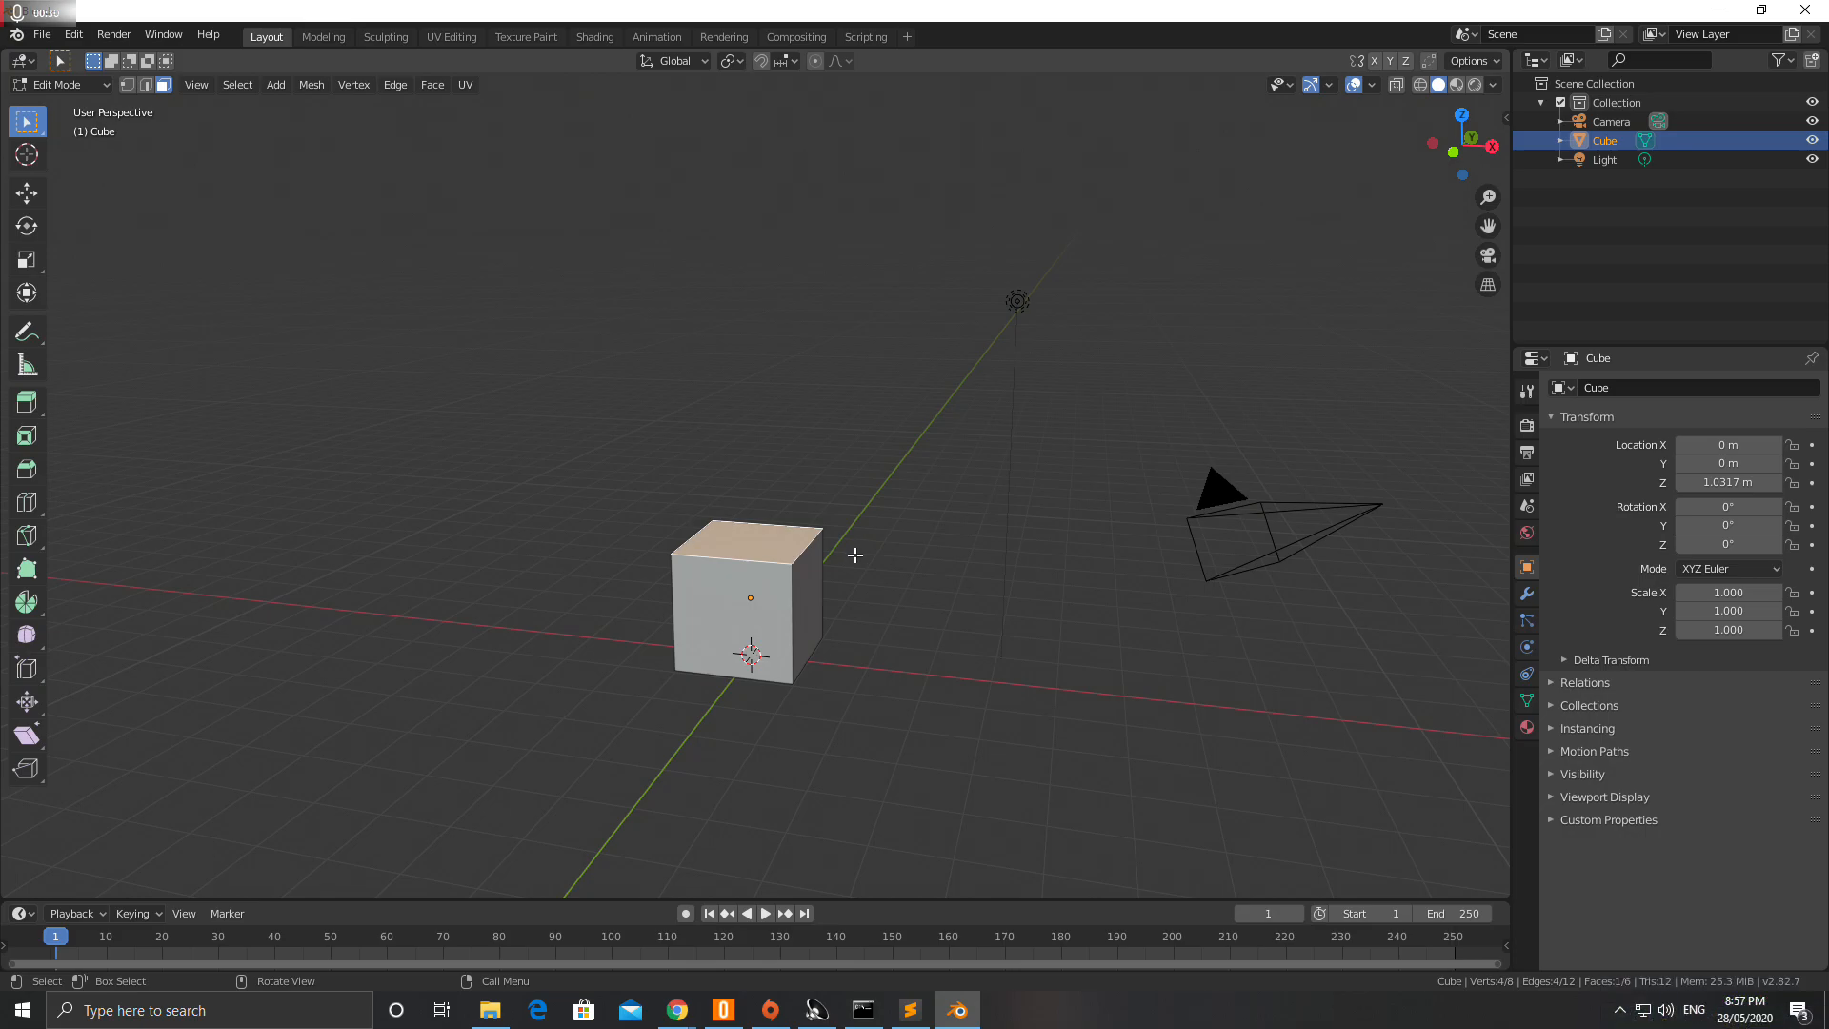
- Try to stretch the cube into a tall column by raising its top face along Z and adding three horizontal loop cuts
{"action": "key", "text": "g"}
{"action": "key", "text": "z"}
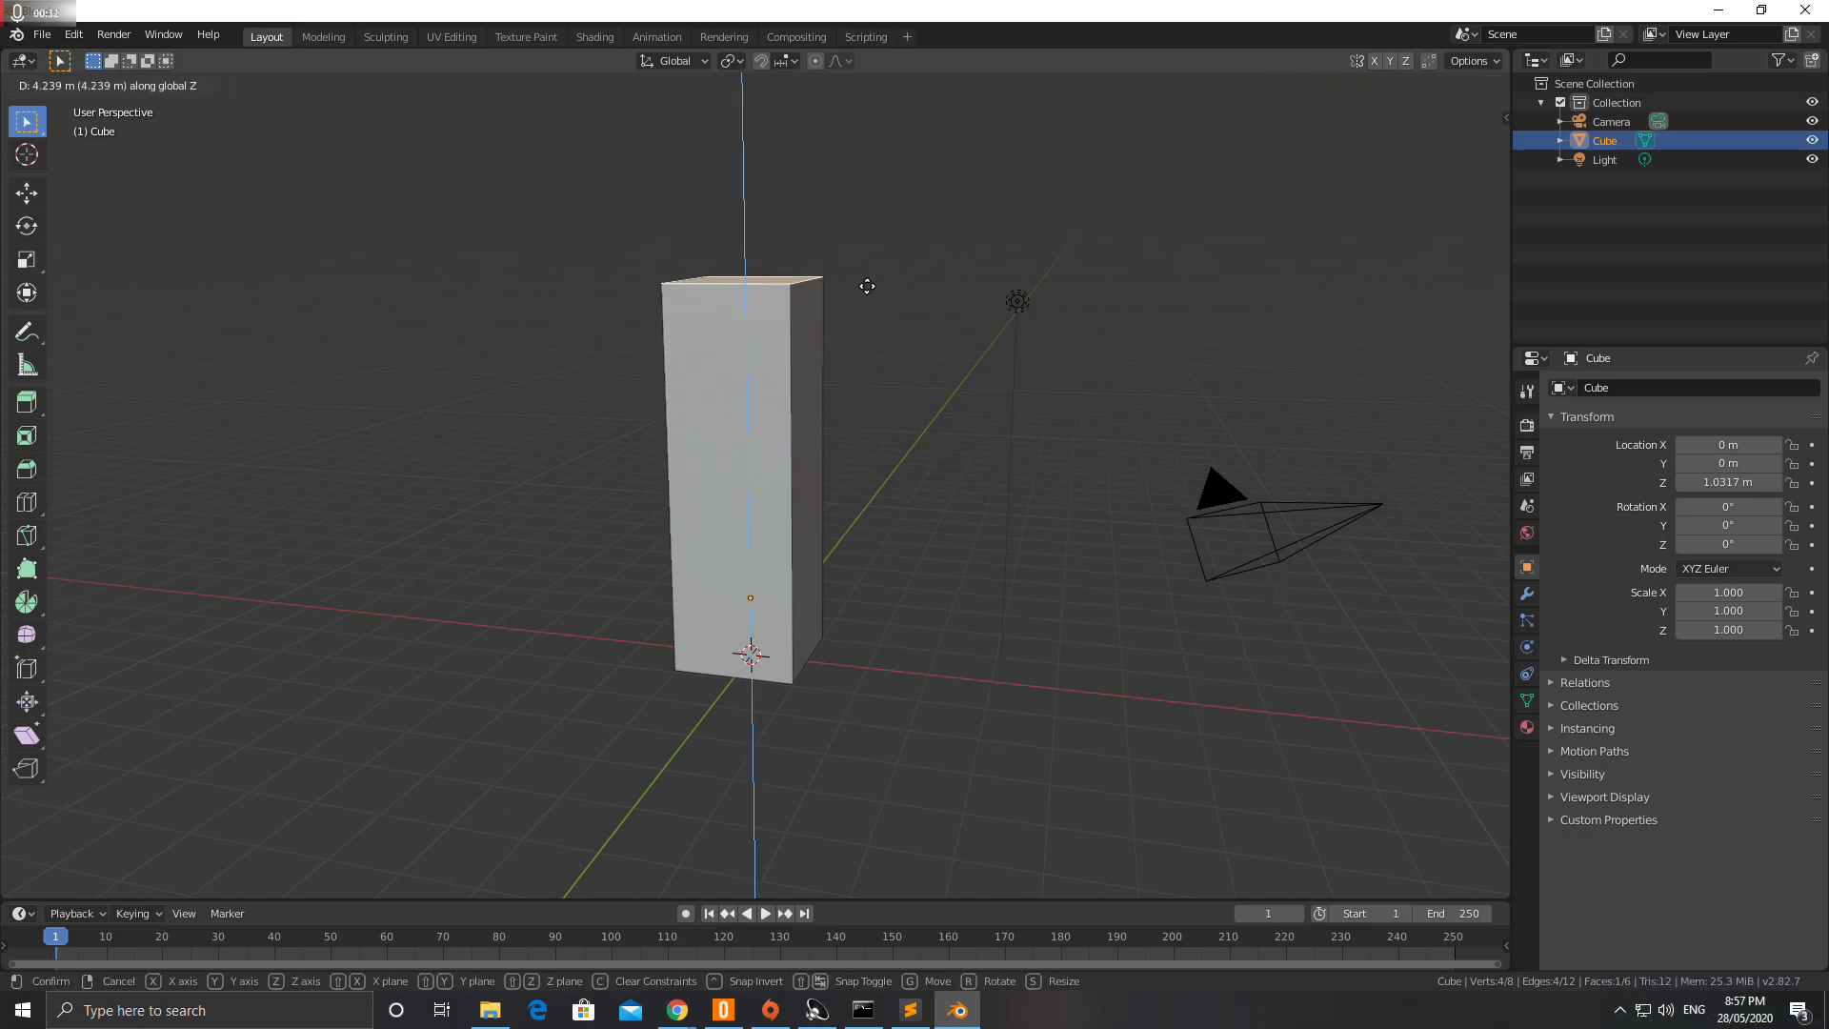
{"action": "left_click", "coordinate": [883, 195]}
{"action": "key", "text": "ctrl+r"}
{"action": "scroll", "coordinate": [770, 419], "scroll_direction": "up", "scroll_amount": 2}
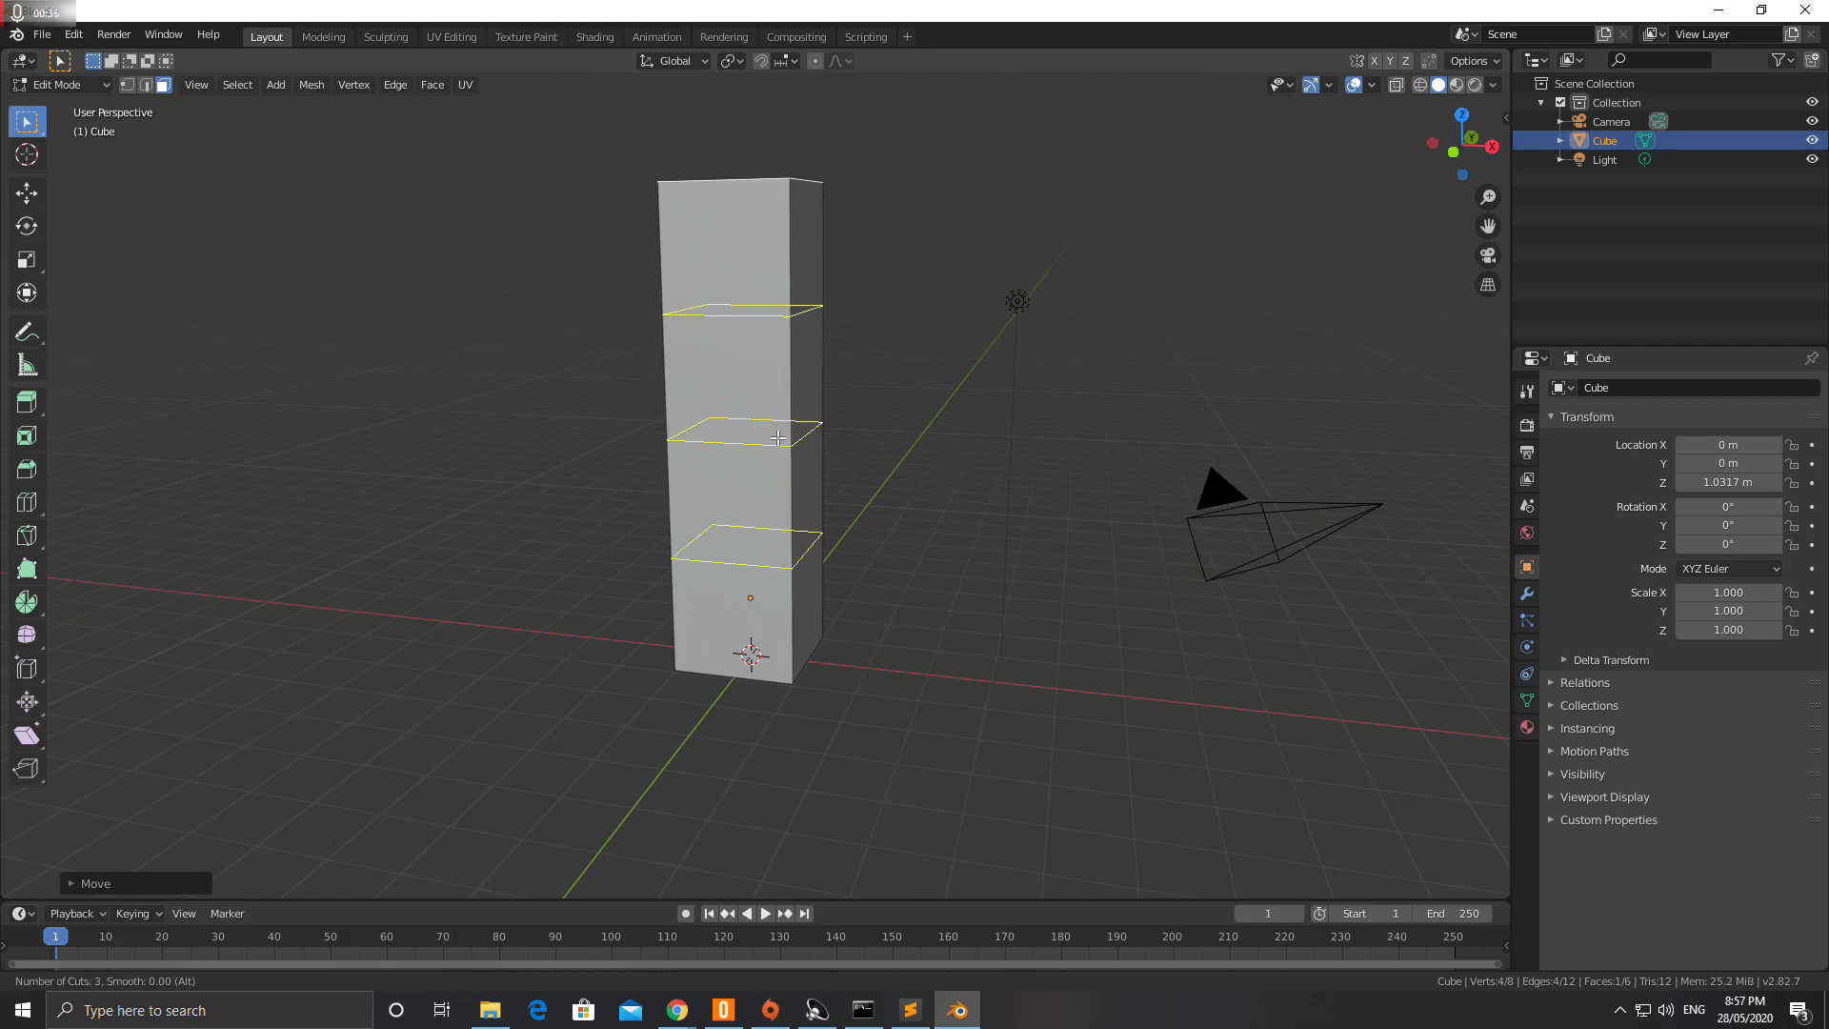
{"action": "key", "text": "Escape"}
{"action": "key", "text": "ctrl+z"}
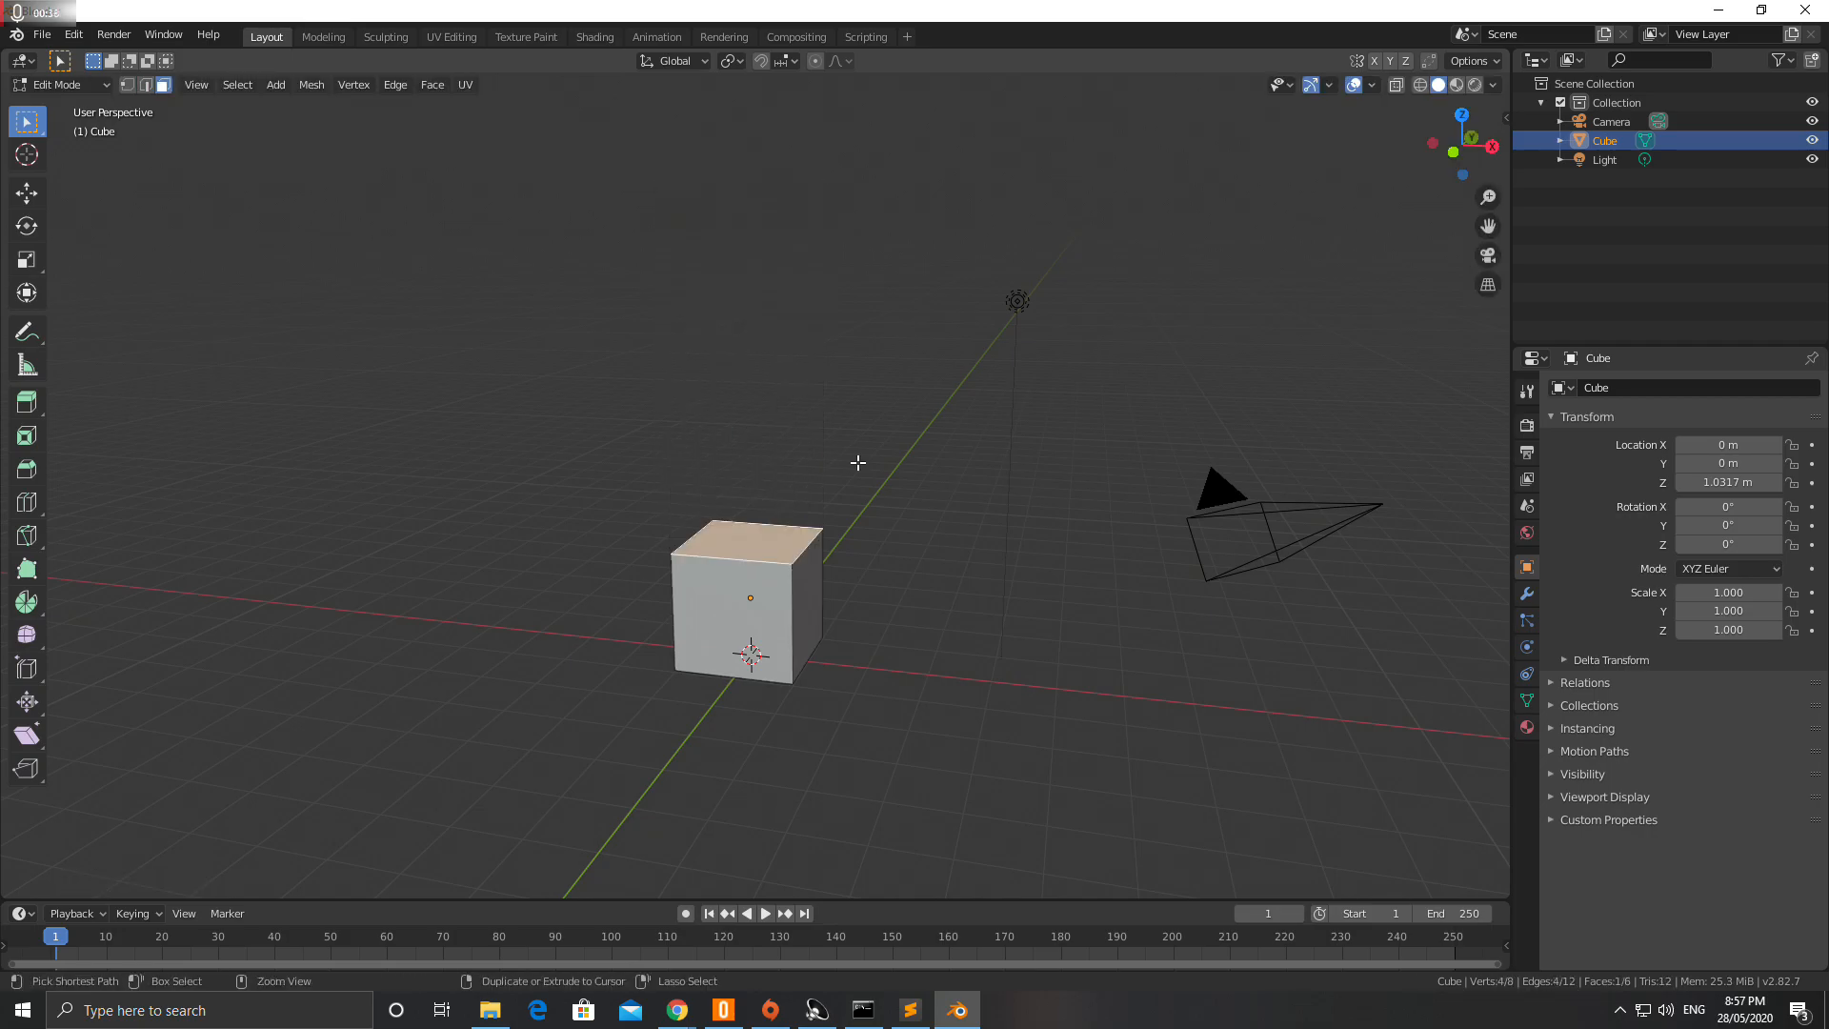
- Extrude the cube's top face upward three times to build a tall column of four stacked segments
{"action": "left_click", "coordinate": [770, 541]}
{"action": "key", "text": "e"}
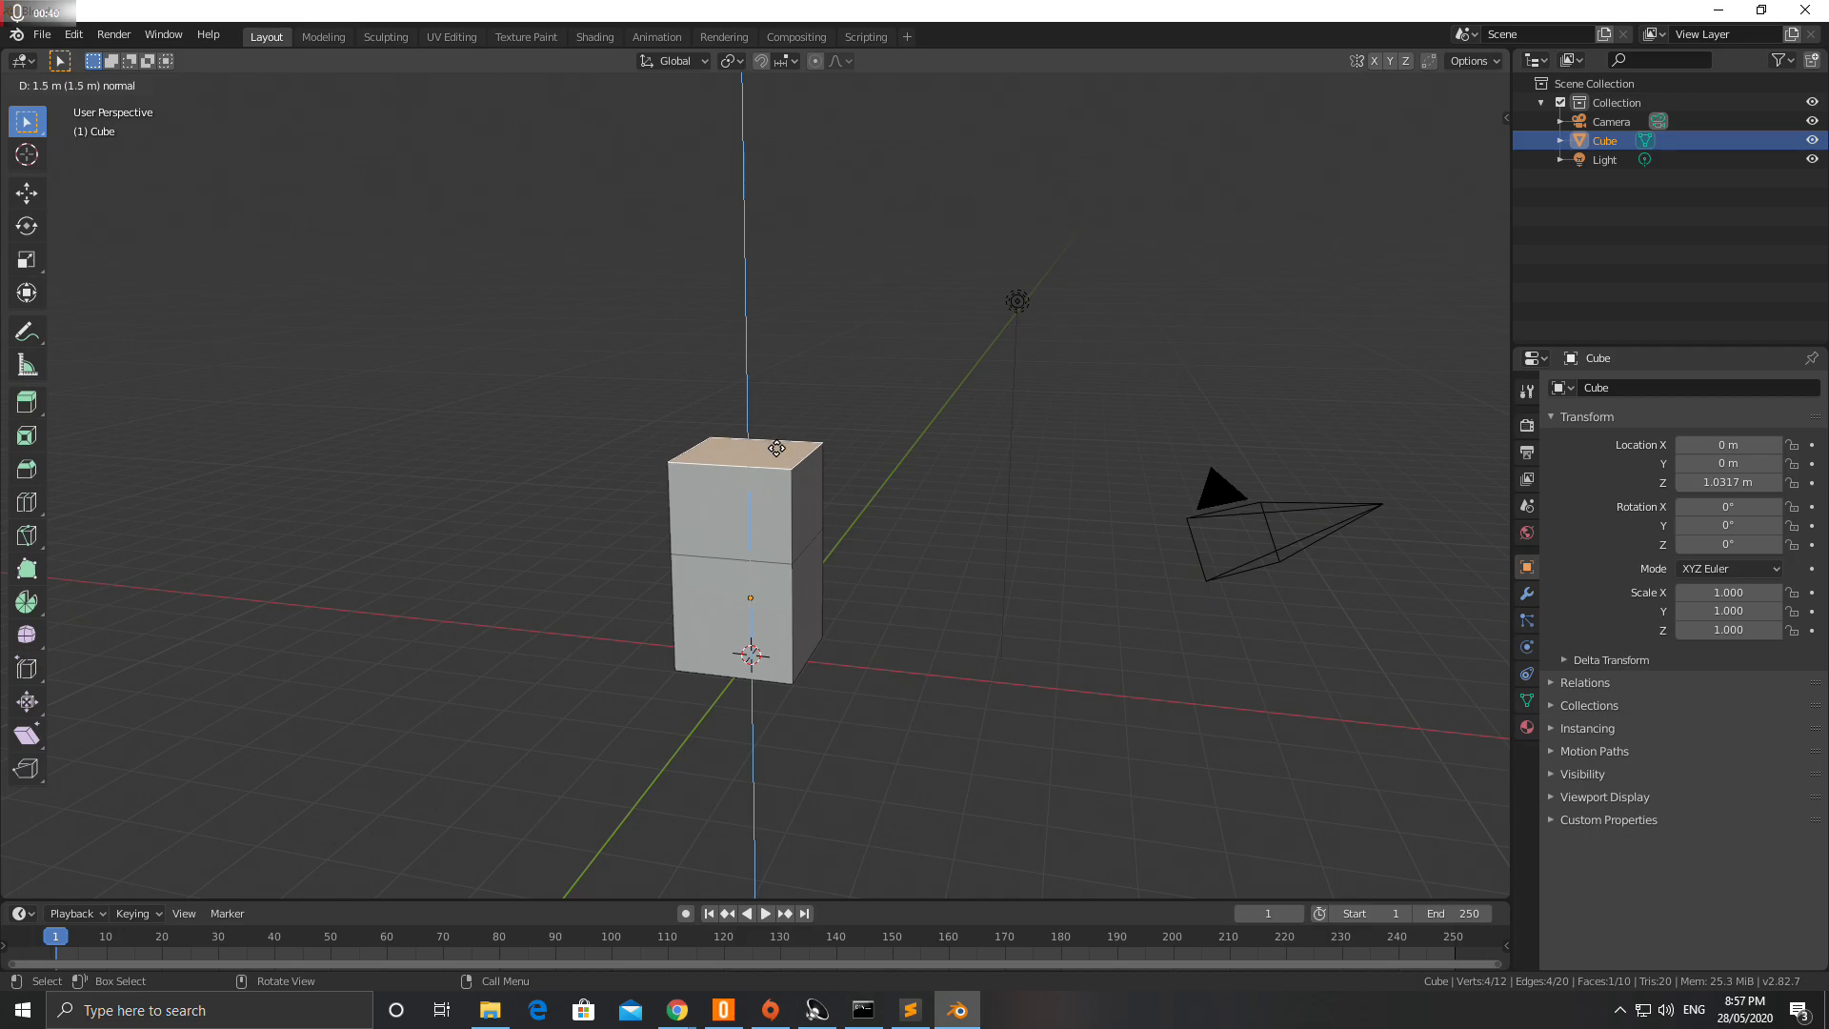
{"action": "left_click", "coordinate": [780, 419]}
{"action": "key", "text": "e"}
{"action": "left_click", "coordinate": [779, 306]}
{"action": "key", "text": "e"}
{"action": "left_click", "coordinate": [787, 177]}
- Switch to vertex selection and select the front corner vertex at the base of the column's top segment
{"action": "middle_click_drag", "start_coordinate": [846, 320], "coordinate": [706, 415]}
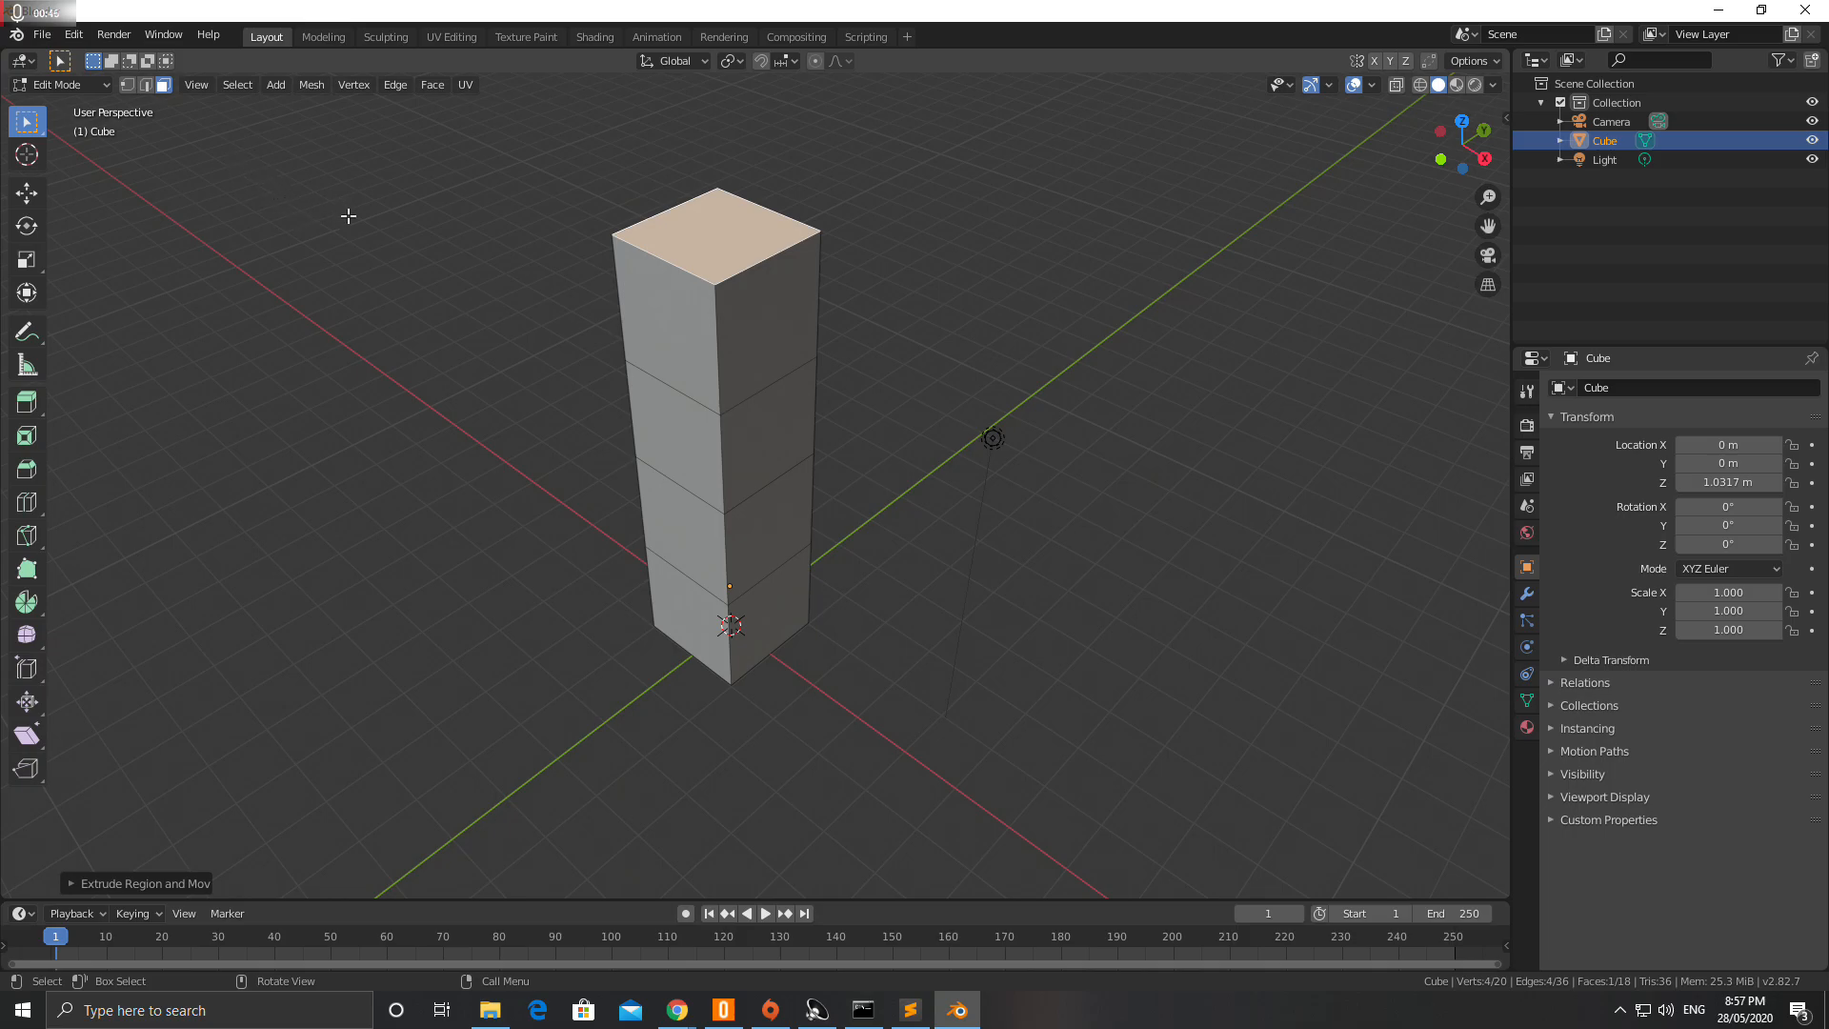
{"action": "middle_click_drag", "start_coordinate": [435, 292], "coordinate": [428, 371]}
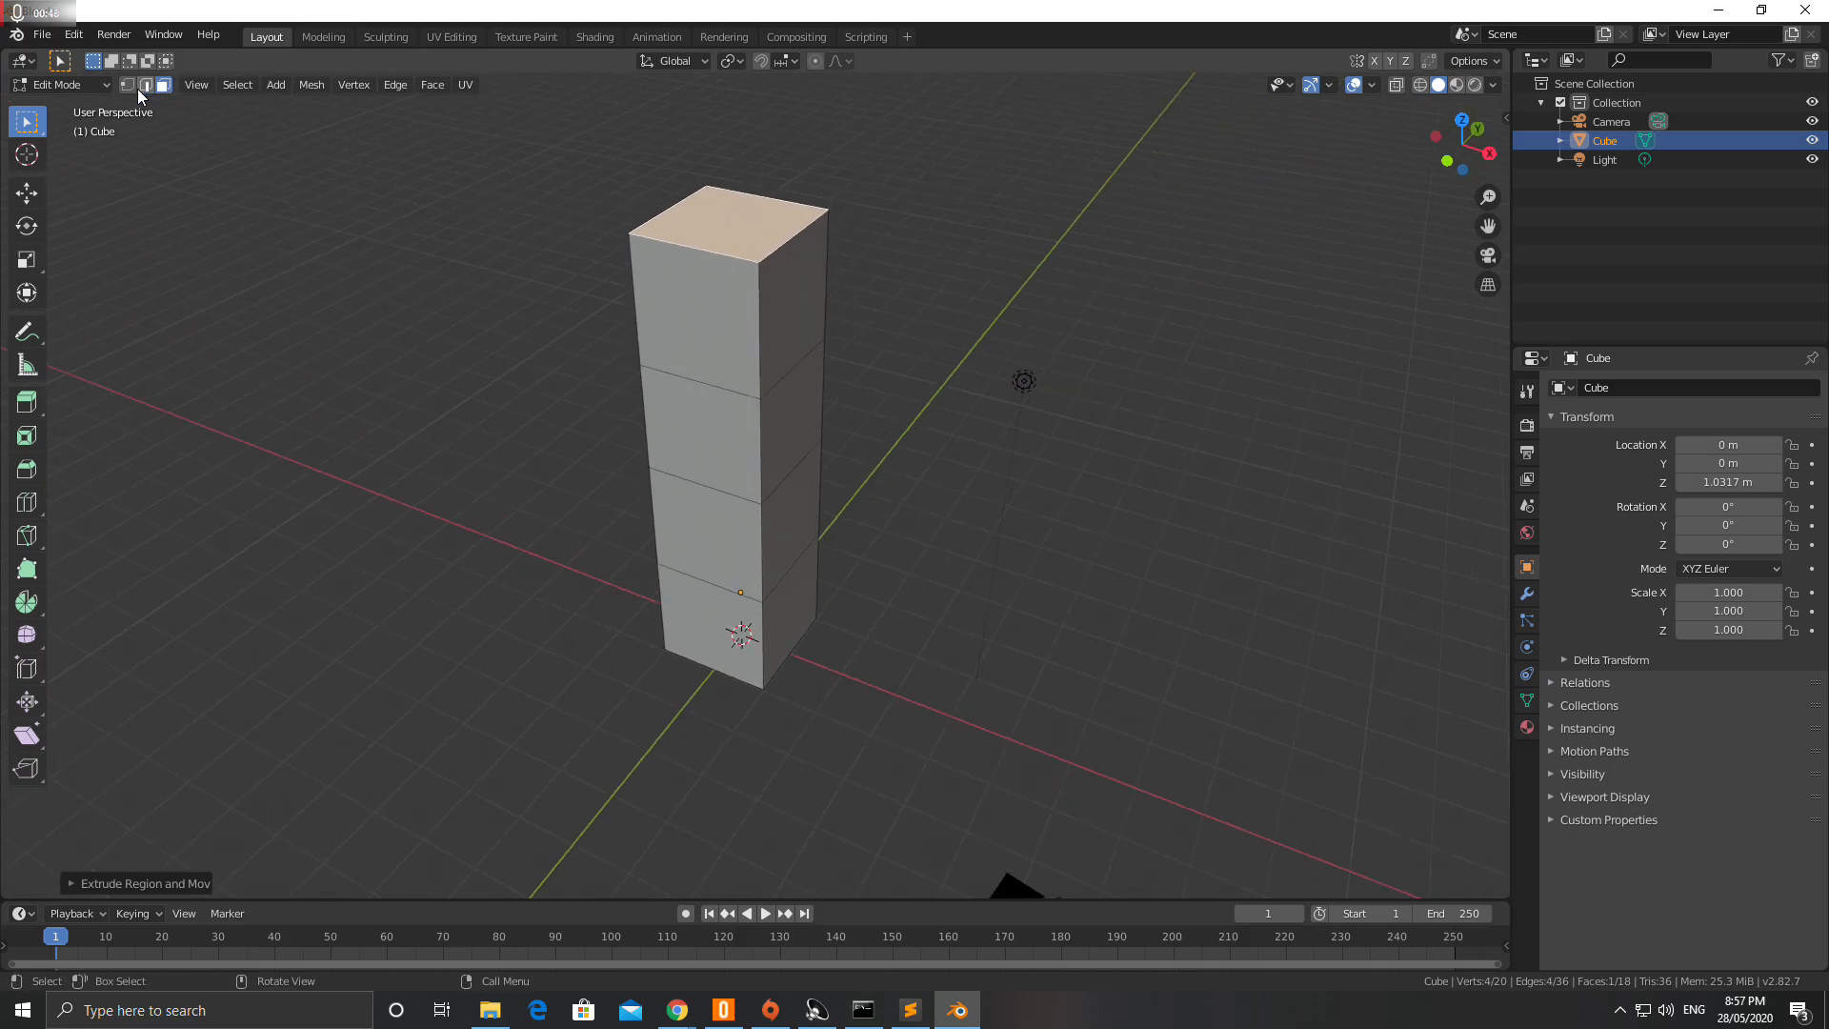
{"action": "left_click", "coordinate": [128, 86]}
{"action": "left_click", "coordinate": [758, 396]}
{"action": "scroll", "coordinate": [759, 458], "scroll_direction": "up", "scroll_amount": 2}
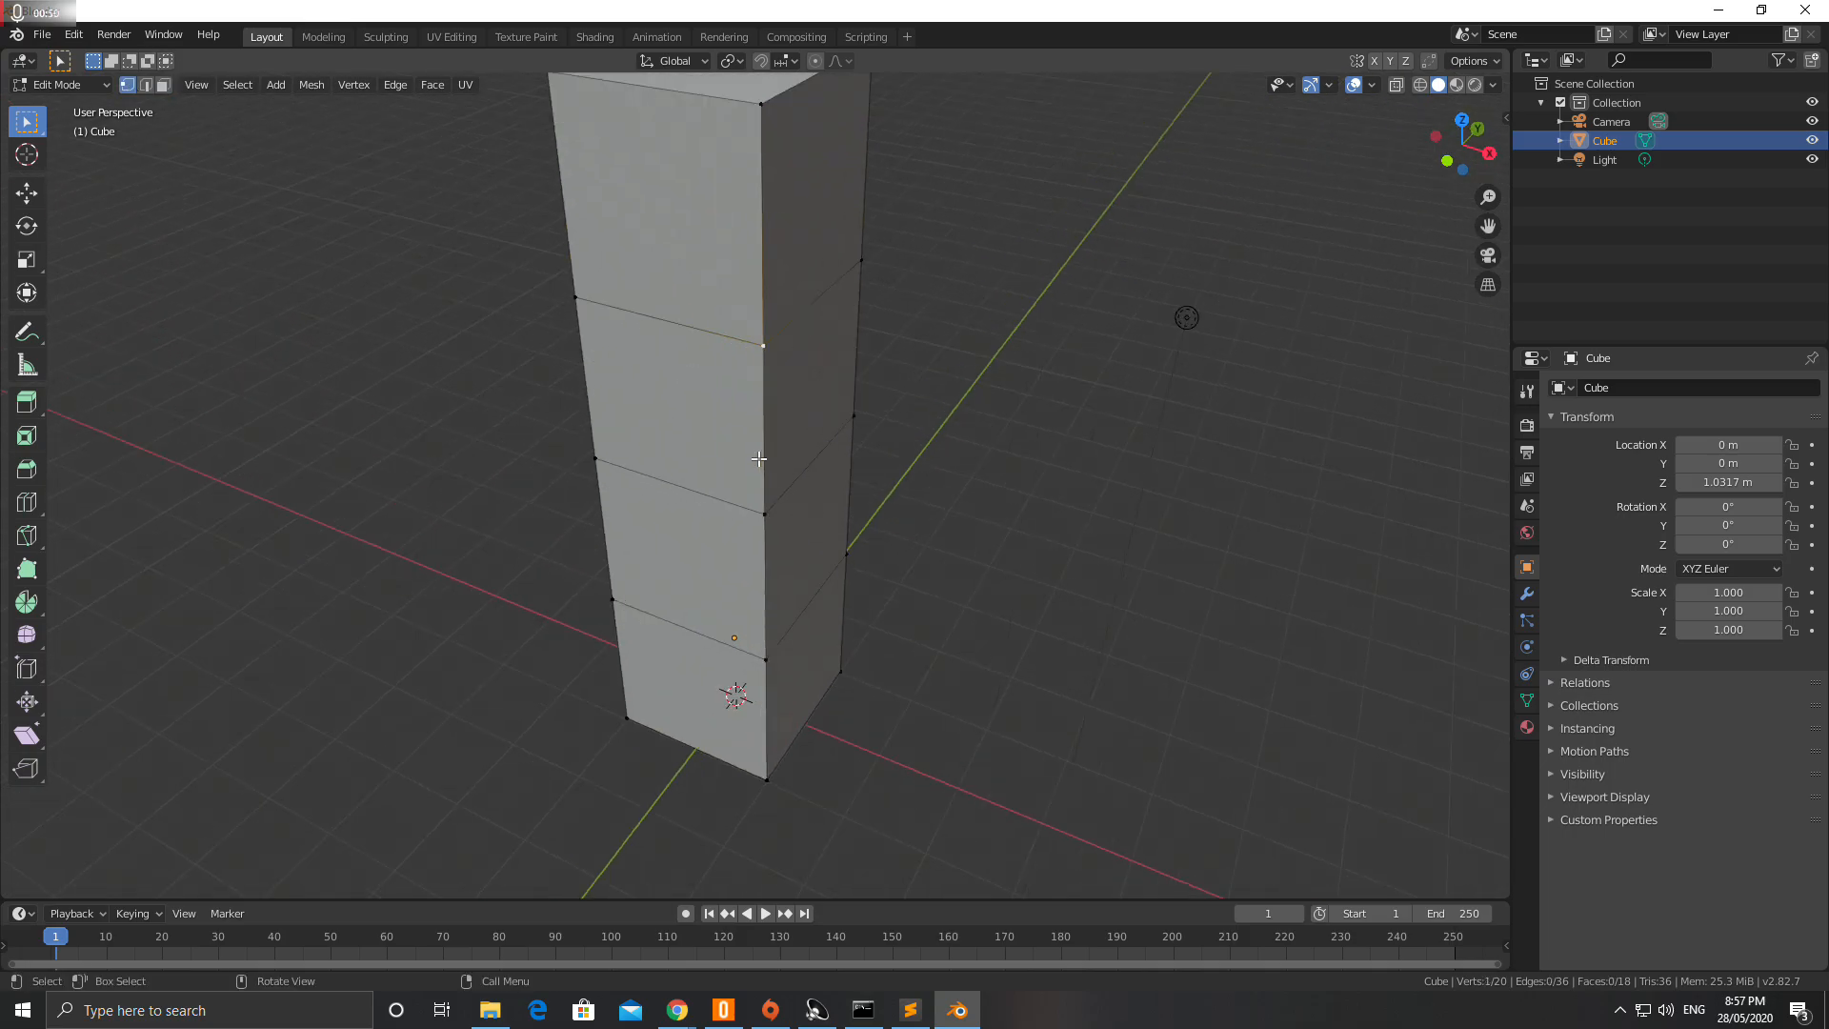
{"action": "middle_click_drag", "start_coordinate": [724, 341], "coordinate": [719, 356]}
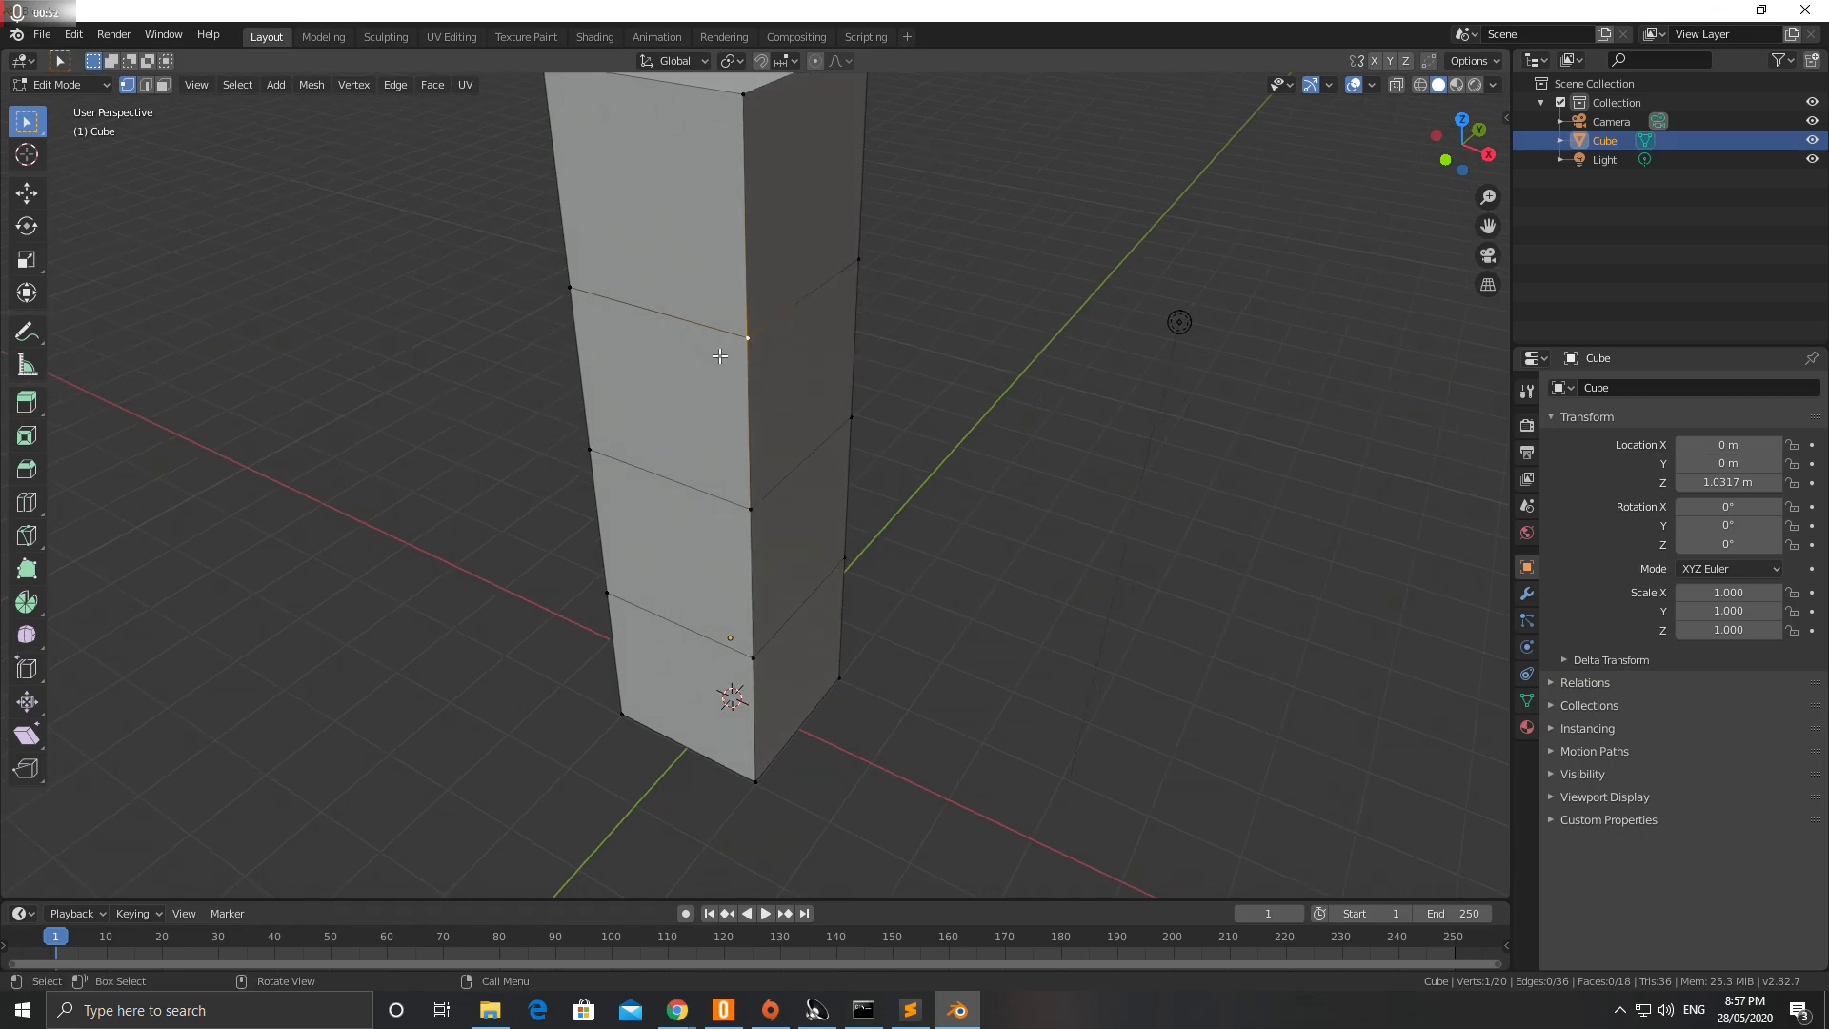
{"action": "key", "text": "ctrl"}
{"action": "key", "text": "ctrl+b"}
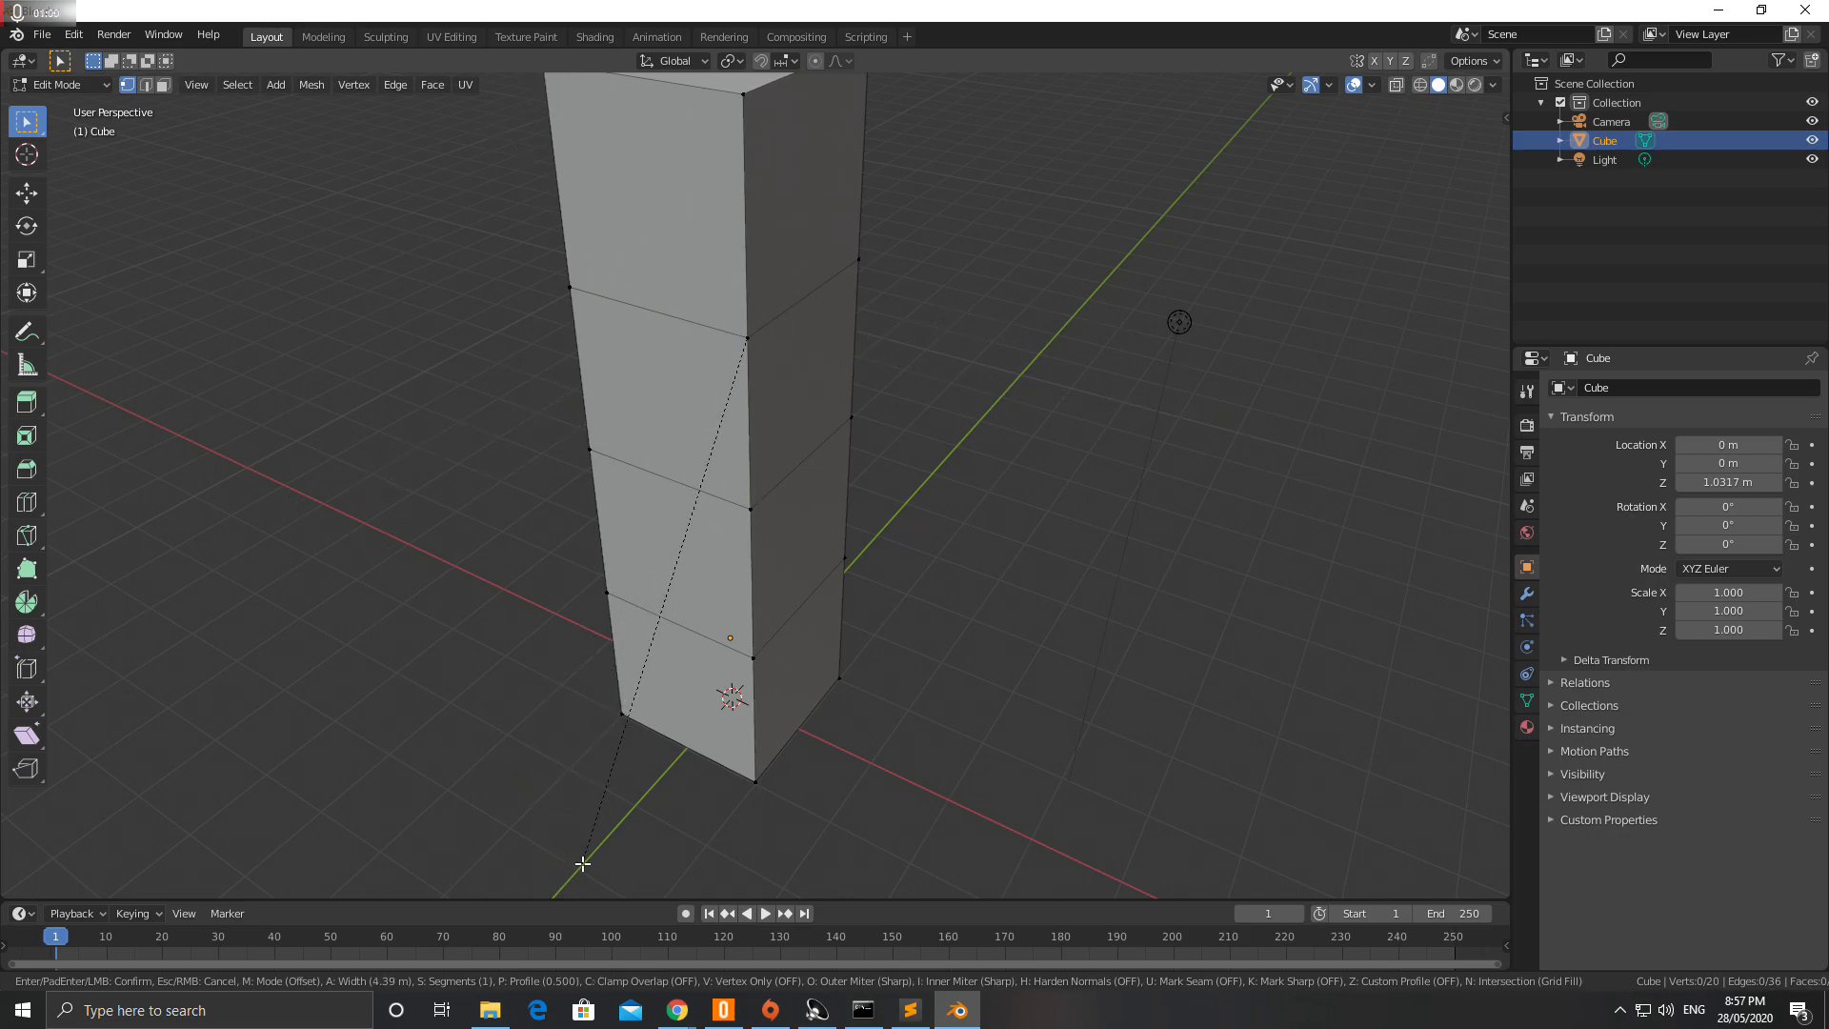
{"action": "key", "text": "Escape"}
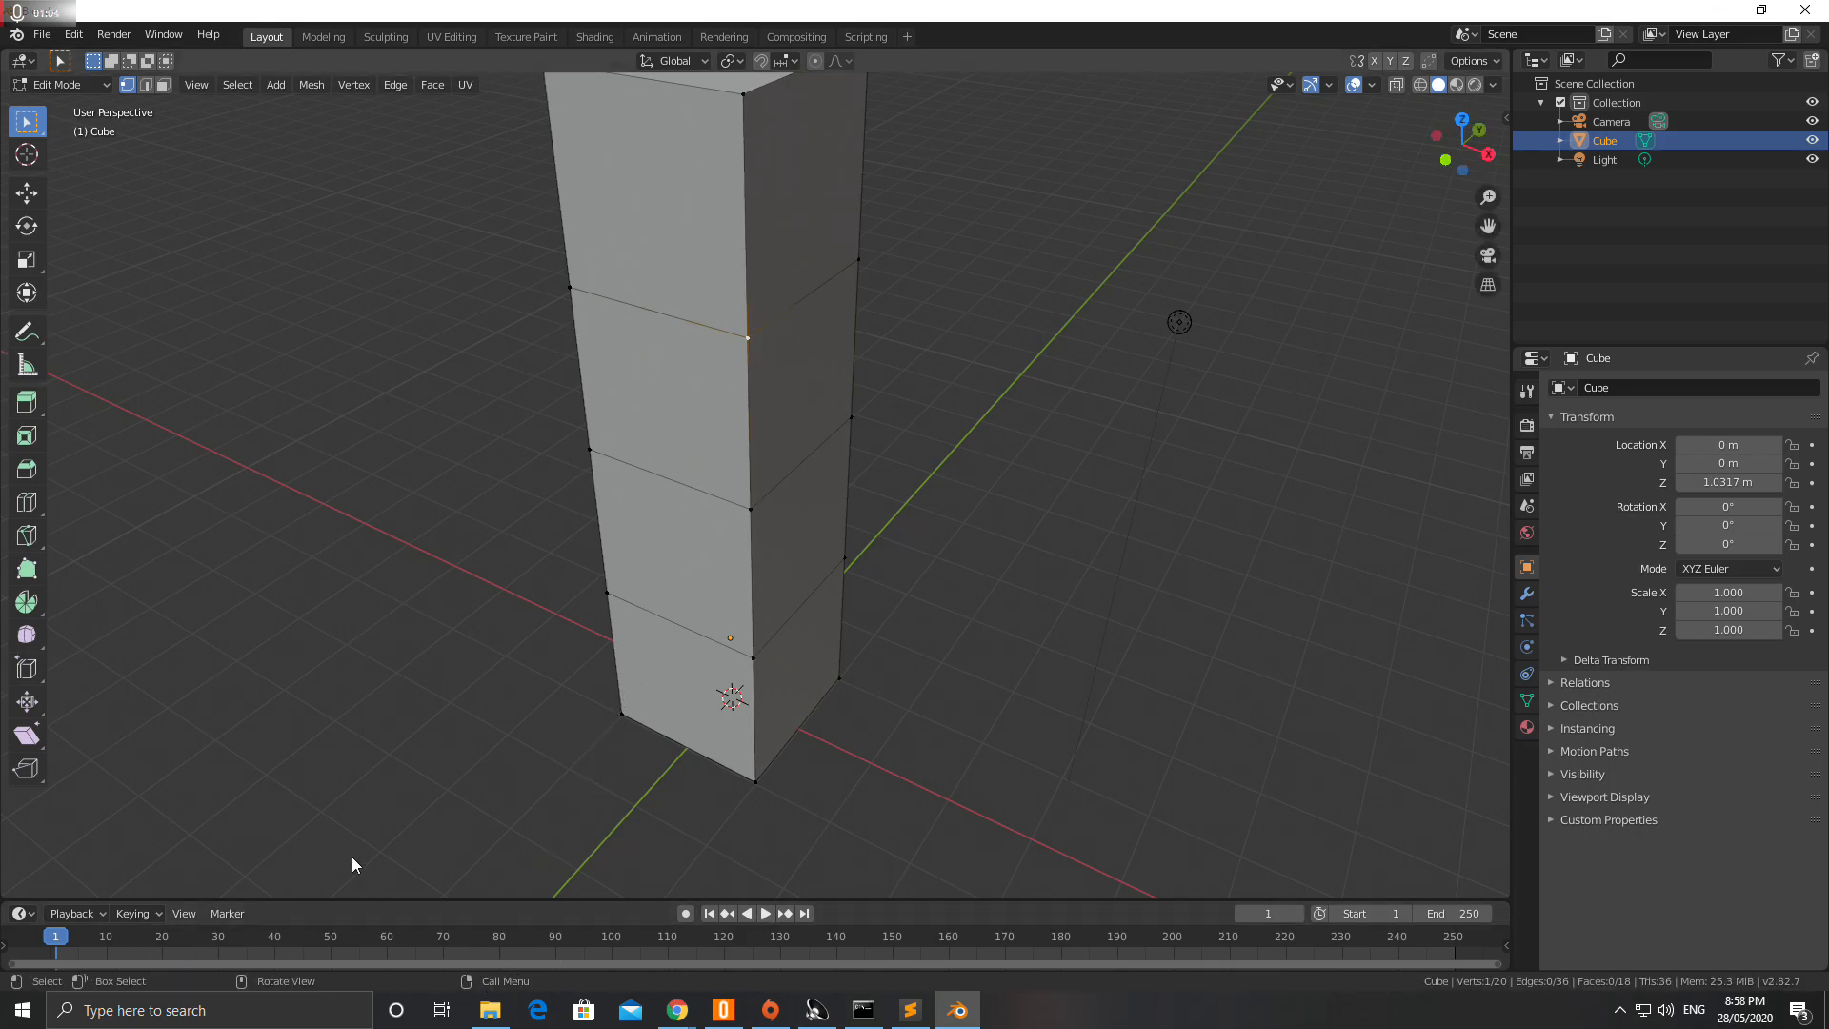
- Bevel the selected corner vertex with Vertex Only enabled to form a large diamond-shaped facet on the column's edge
{"action": "key", "text": "ctrl+b"}
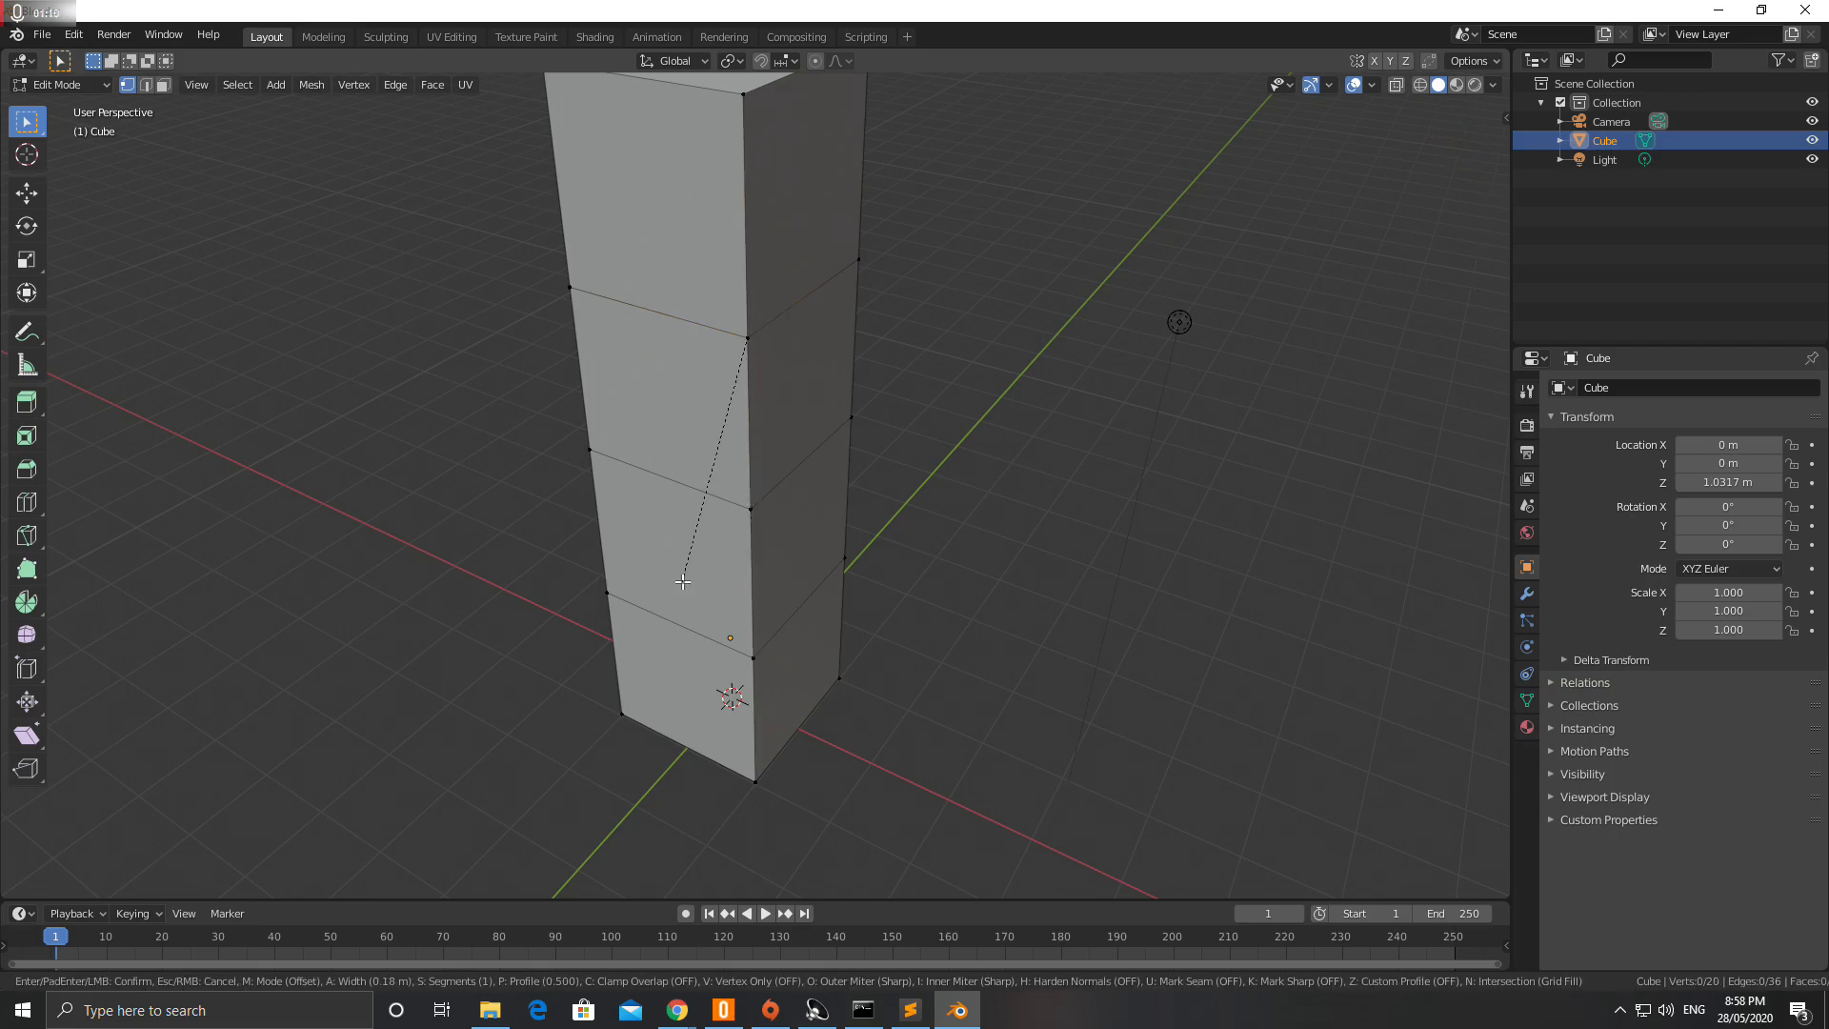
{"action": "key", "text": "v"}
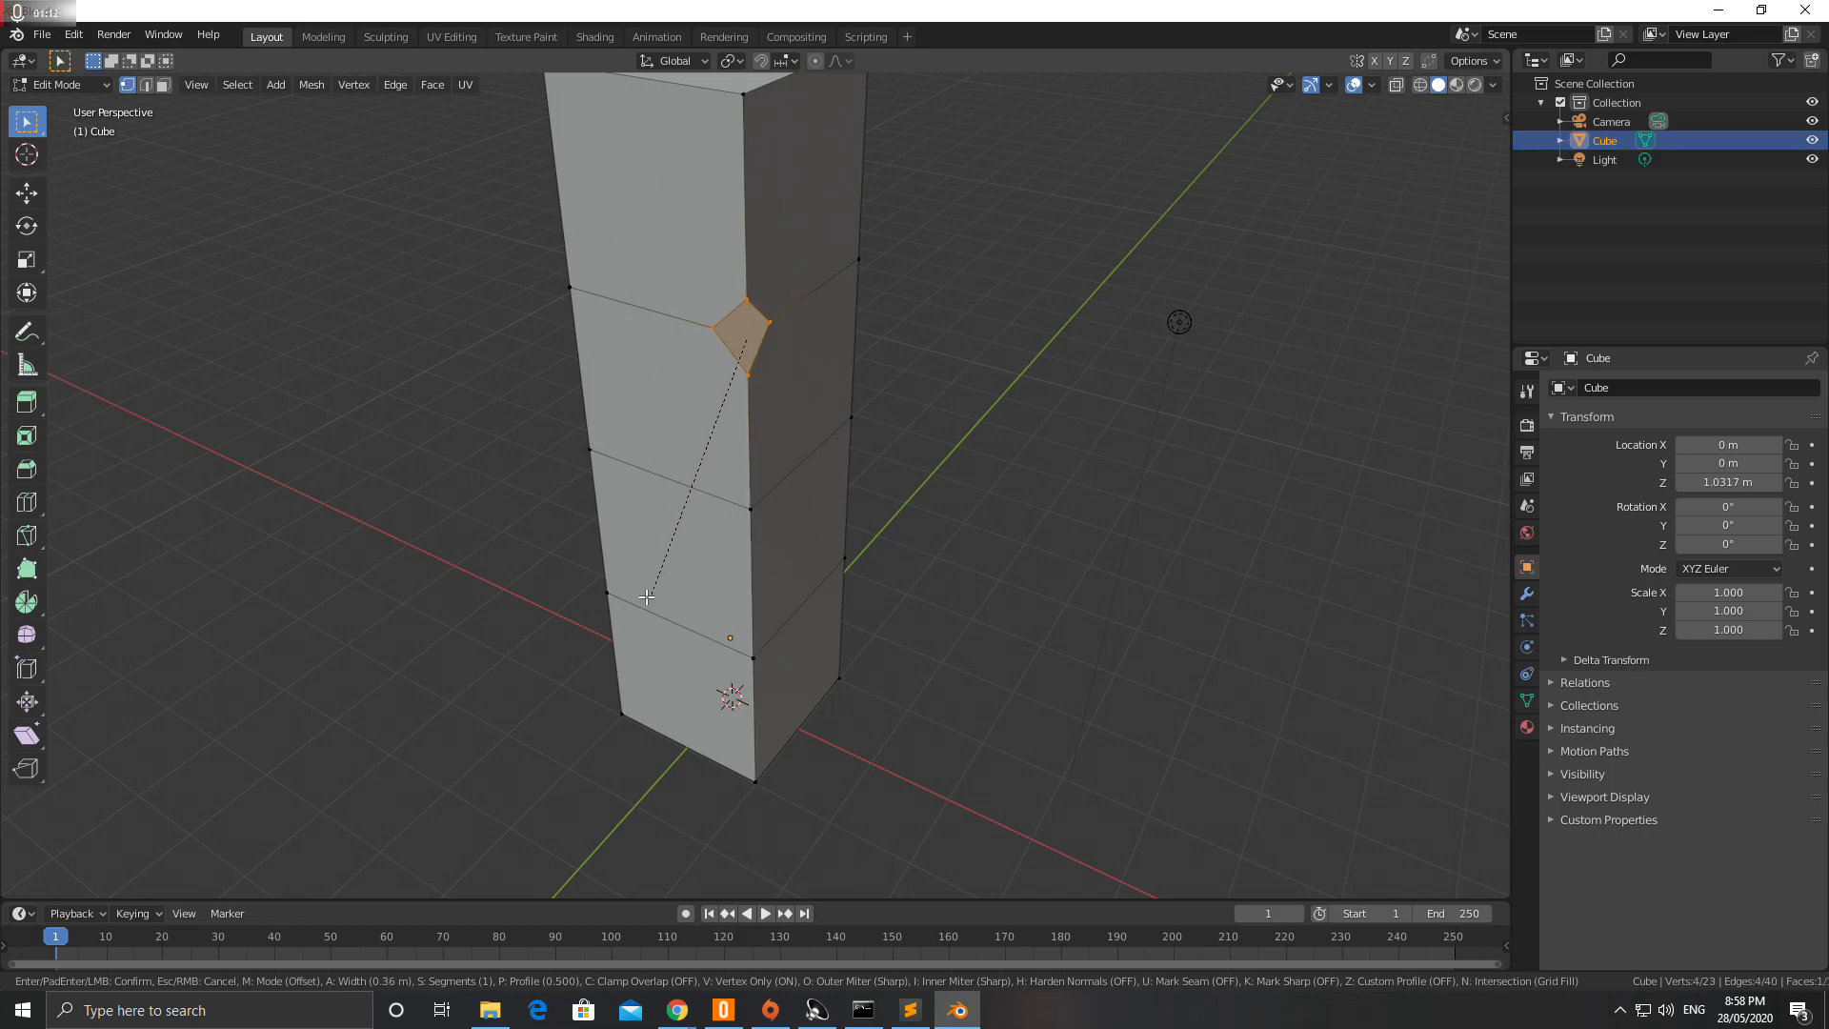
{"action": "left_click", "coordinate": [569, 582]}
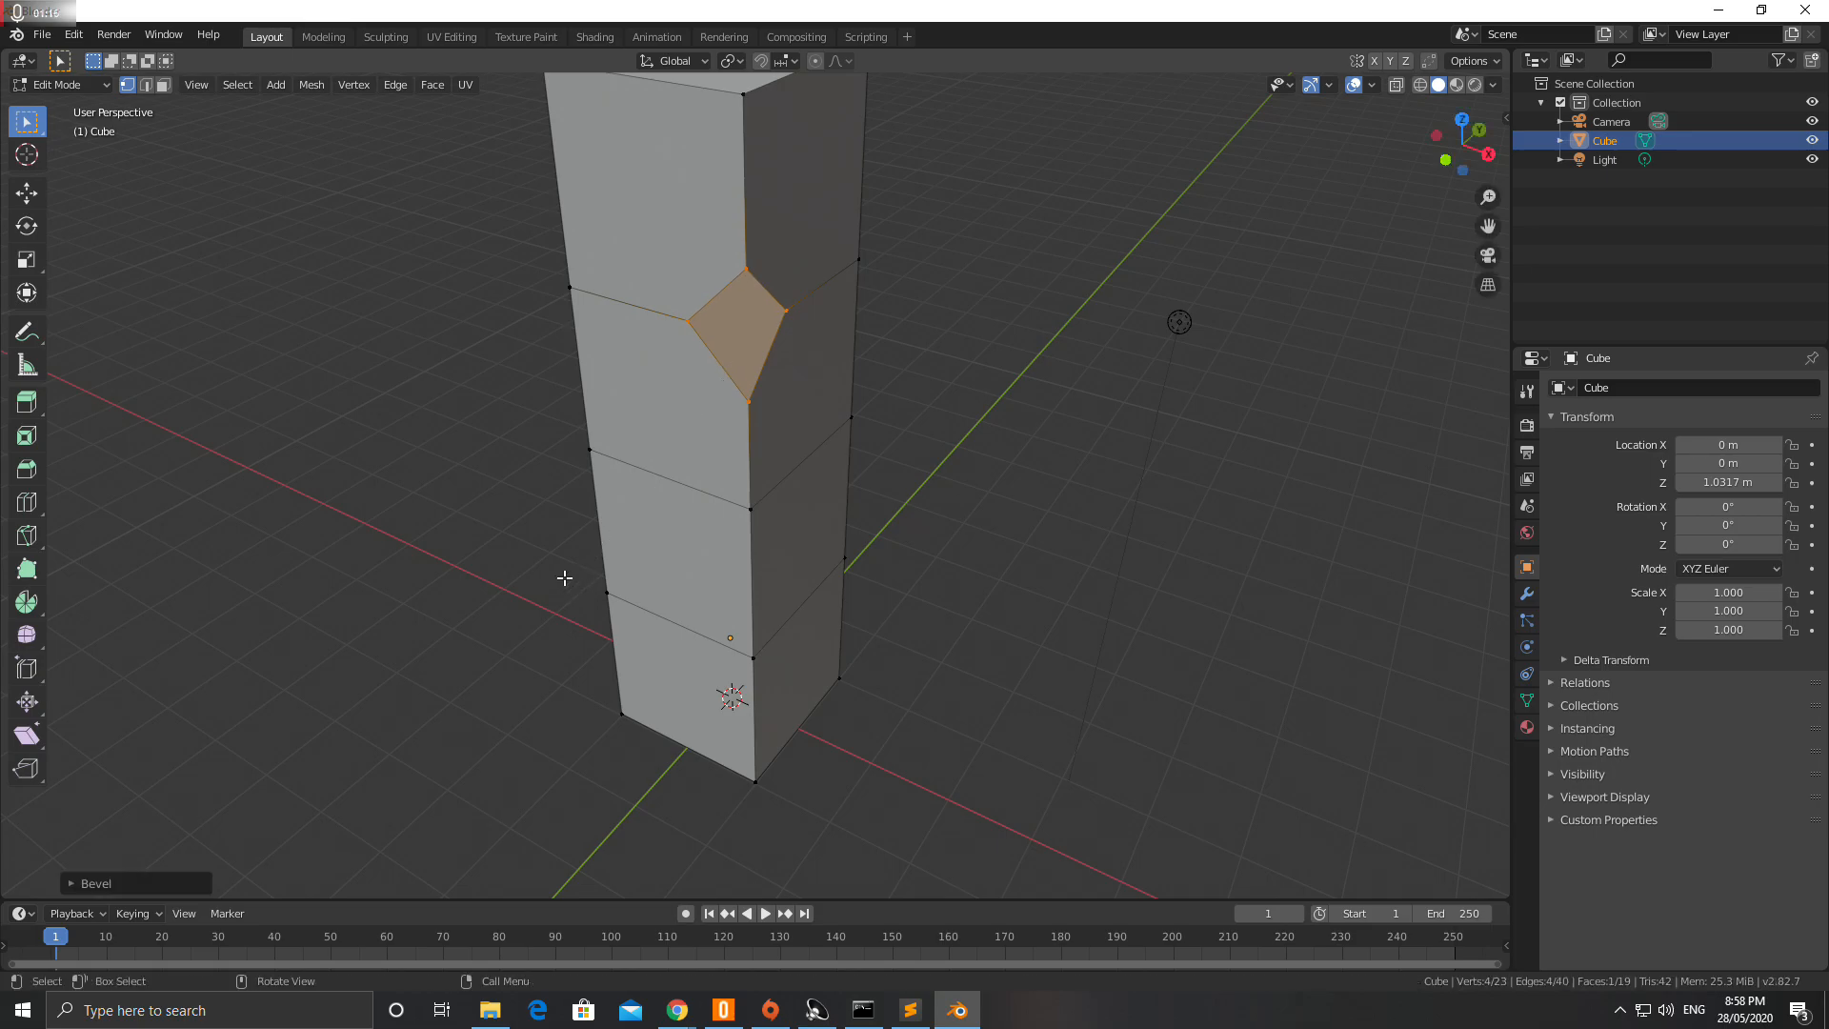
{"action": "middle_click_drag", "start_coordinate": [464, 399], "coordinate": [709, 388]}
{"action": "key", "text": "Tab"}
{"action": "key", "text": "Tab"}
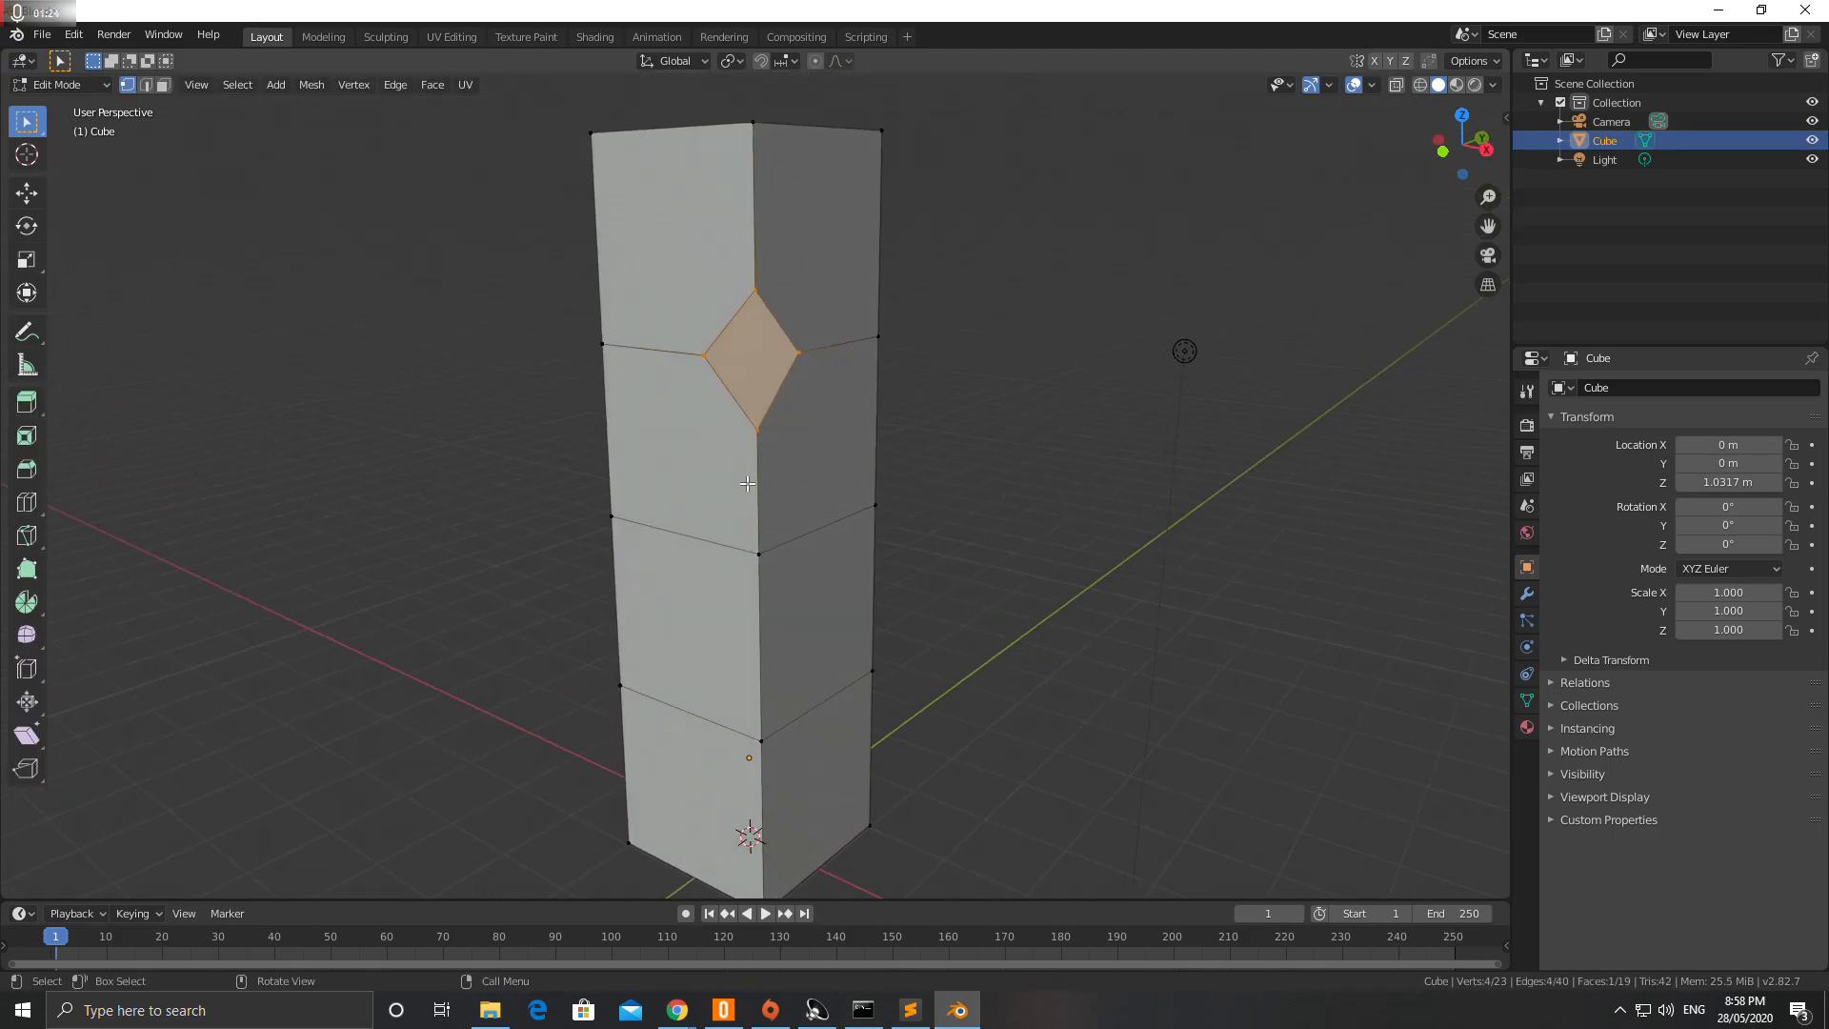
- Knife-cut a horizontal edge across the diamond facet from its left corner to its right corner
{"action": "key", "text": "k"}
{"action": "left_click", "coordinate": [703, 356]}
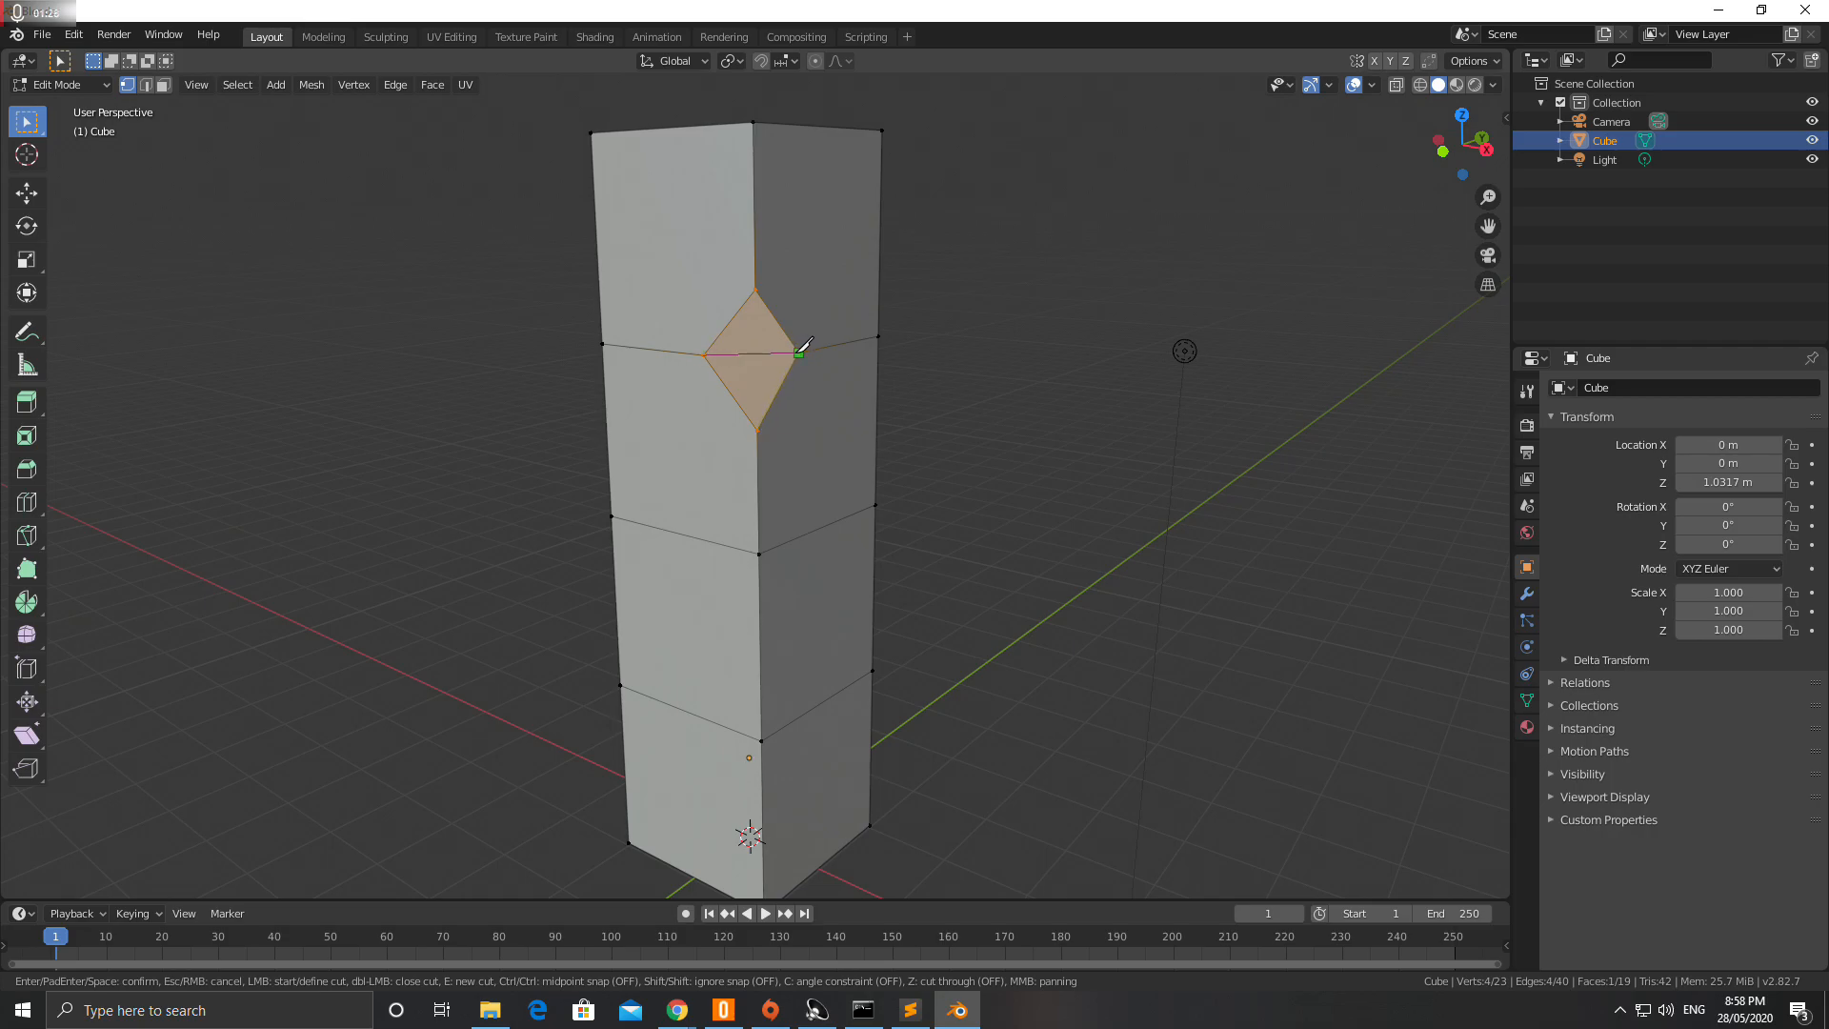
{"action": "left_click", "coordinate": [800, 354]}
{"action": "key", "text": "Return"}
- Apply a vertex-only bevel to the left corner of the notch in the column's edge to form a small facet
{"action": "middle_click_drag", "start_coordinate": [616, 377], "coordinate": [744, 342]}
{"action": "middle_click_drag", "start_coordinate": [953, 319], "coordinate": [851, 408]}
{"action": "left_click", "coordinate": [828, 500]}
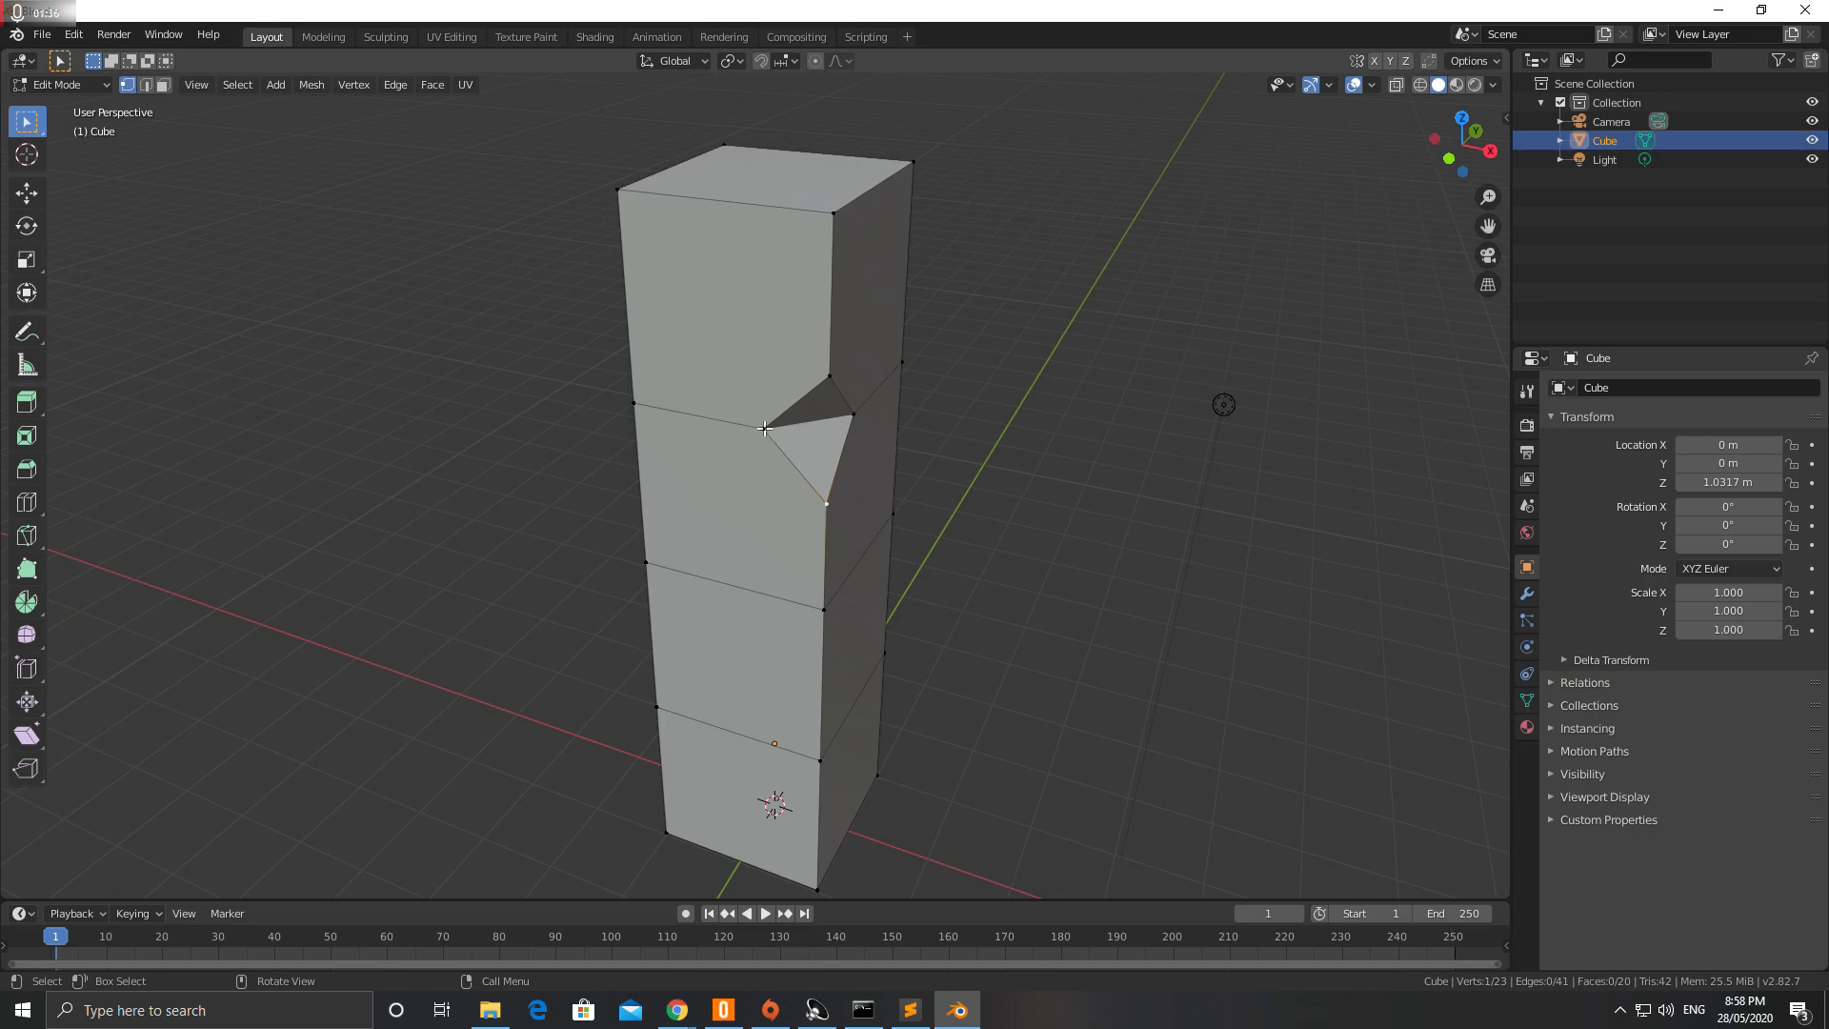
{"action": "key", "text": "ctrl+shift+b"}
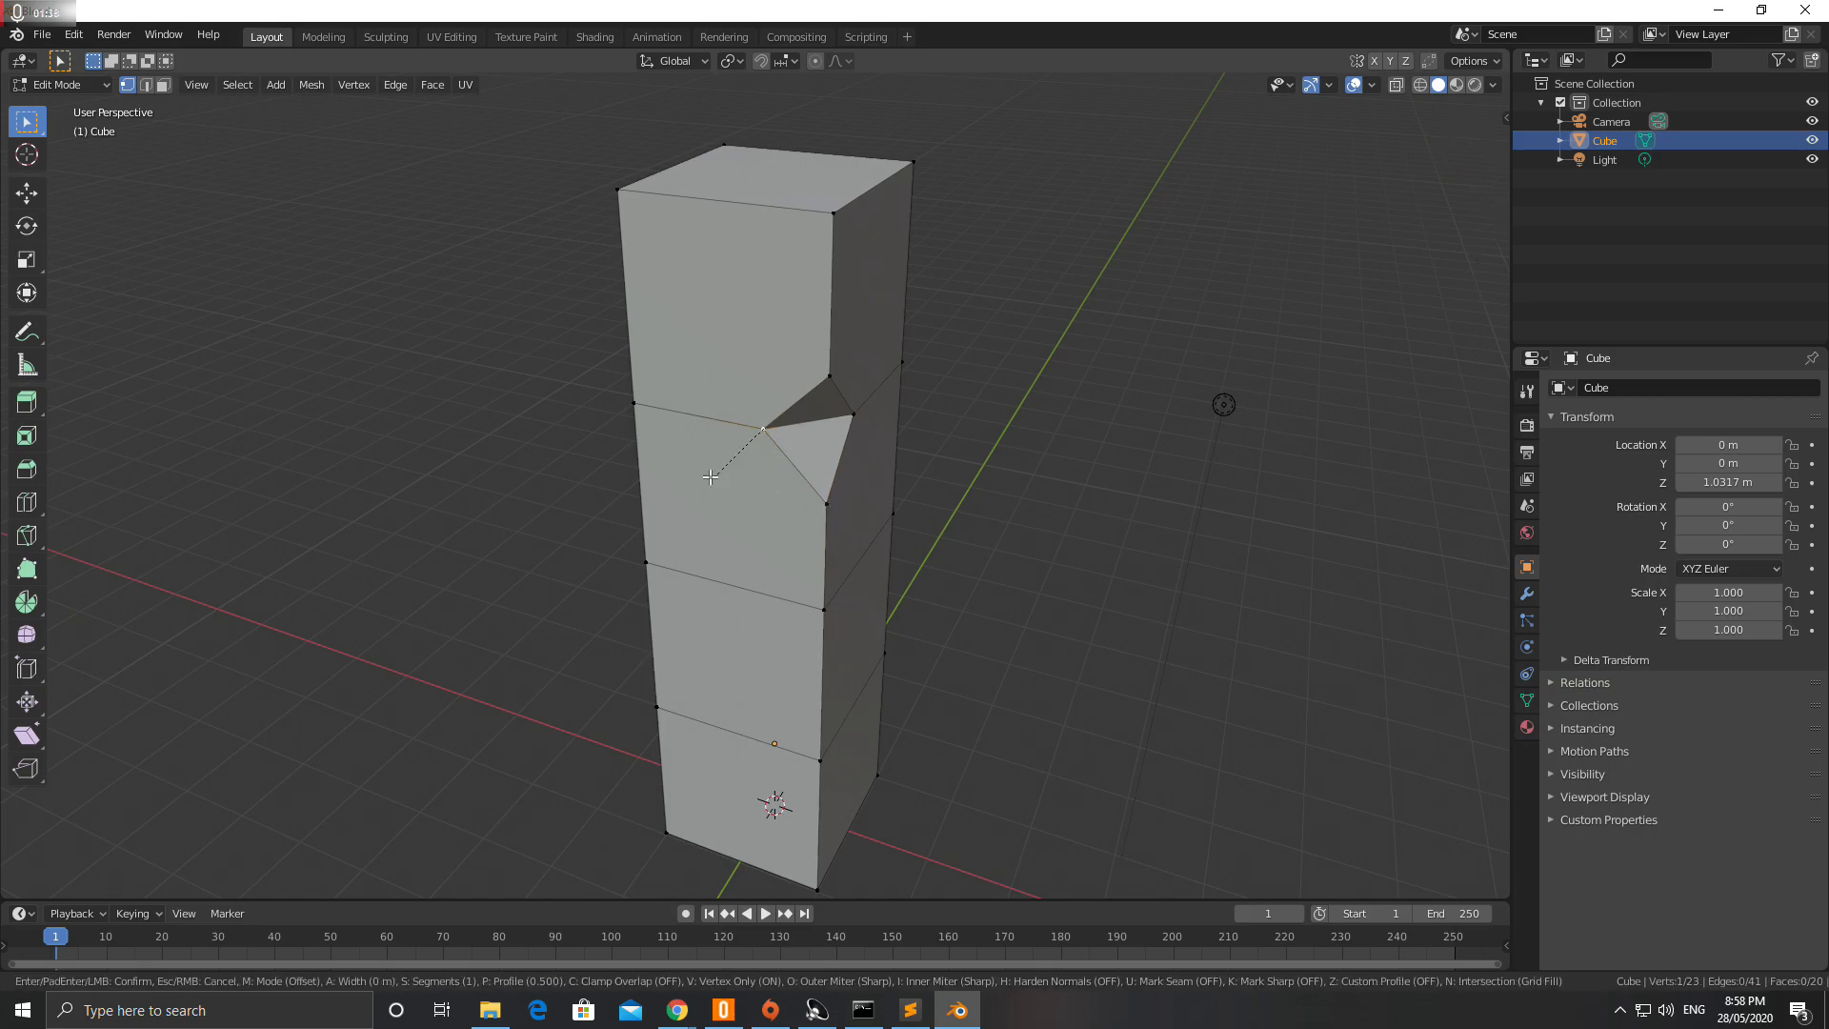
{"action": "left_click", "coordinate": [670, 487]}
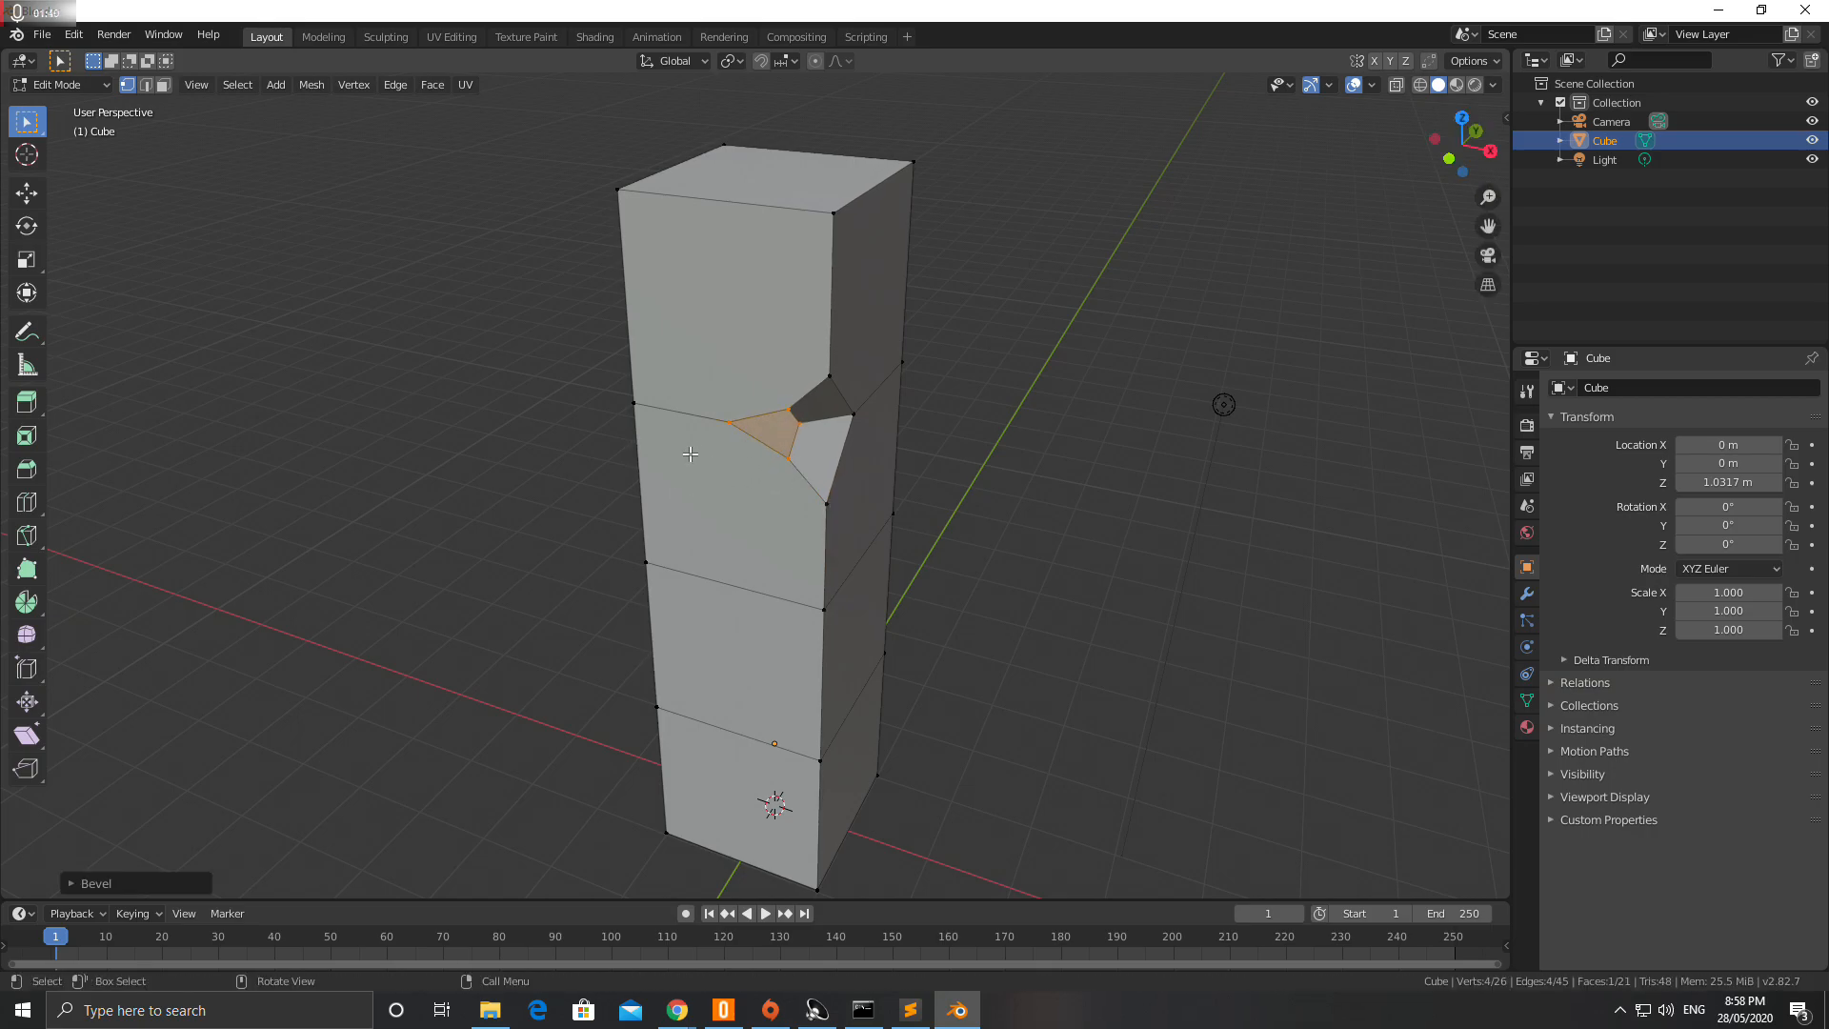
- Knife-cut the small left facet horizontally from its outer corner to its inner corner
{"action": "key", "text": "k"}
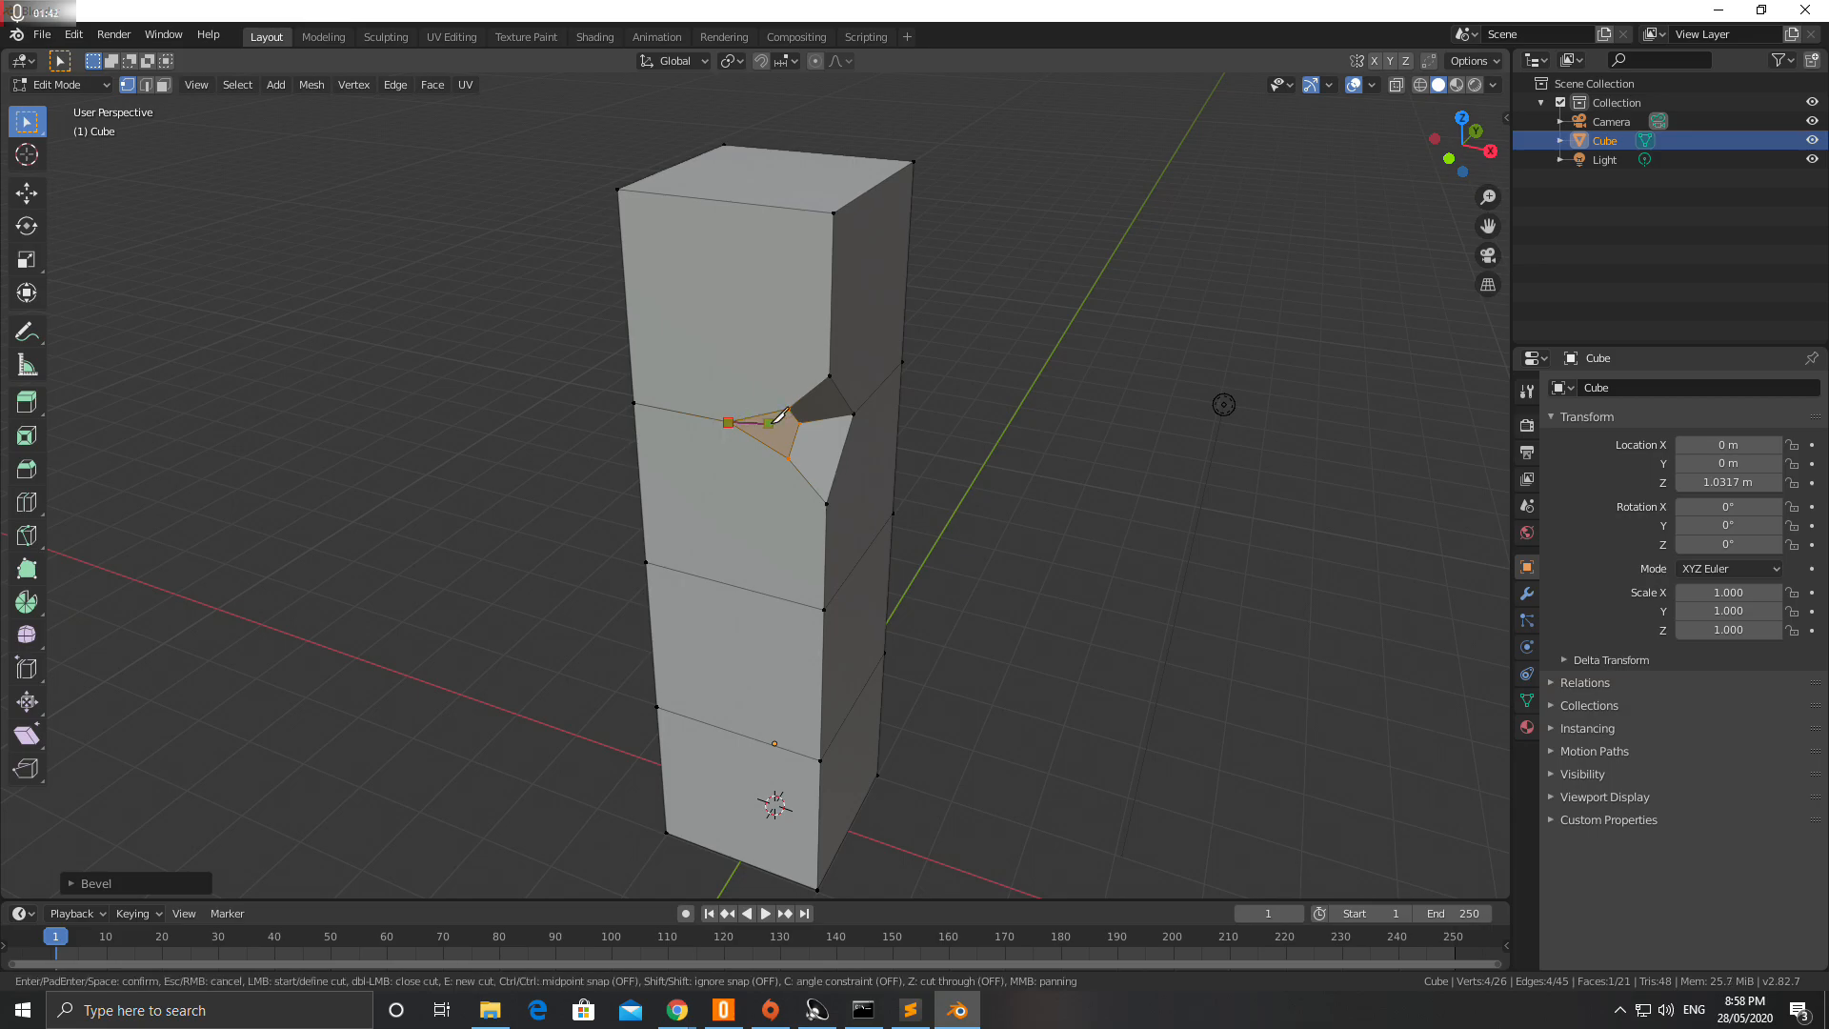
{"action": "left_click", "coordinate": [800, 422]}
{"action": "key", "text": "Return"}
{"action": "middle_click_drag", "start_coordinate": [810, 452], "coordinate": [724, 501]}
{"action": "key", "text": "Tab"}
{"action": "scroll", "coordinate": [532, 374], "scroll_direction": "up", "scroll_amount": 5}
{"action": "scroll", "coordinate": [546, 483], "scroll_direction": "down", "scroll_amount": 2}
{"action": "scroll", "coordinate": [495, 476], "scroll_direction": "down", "scroll_amount": 3}
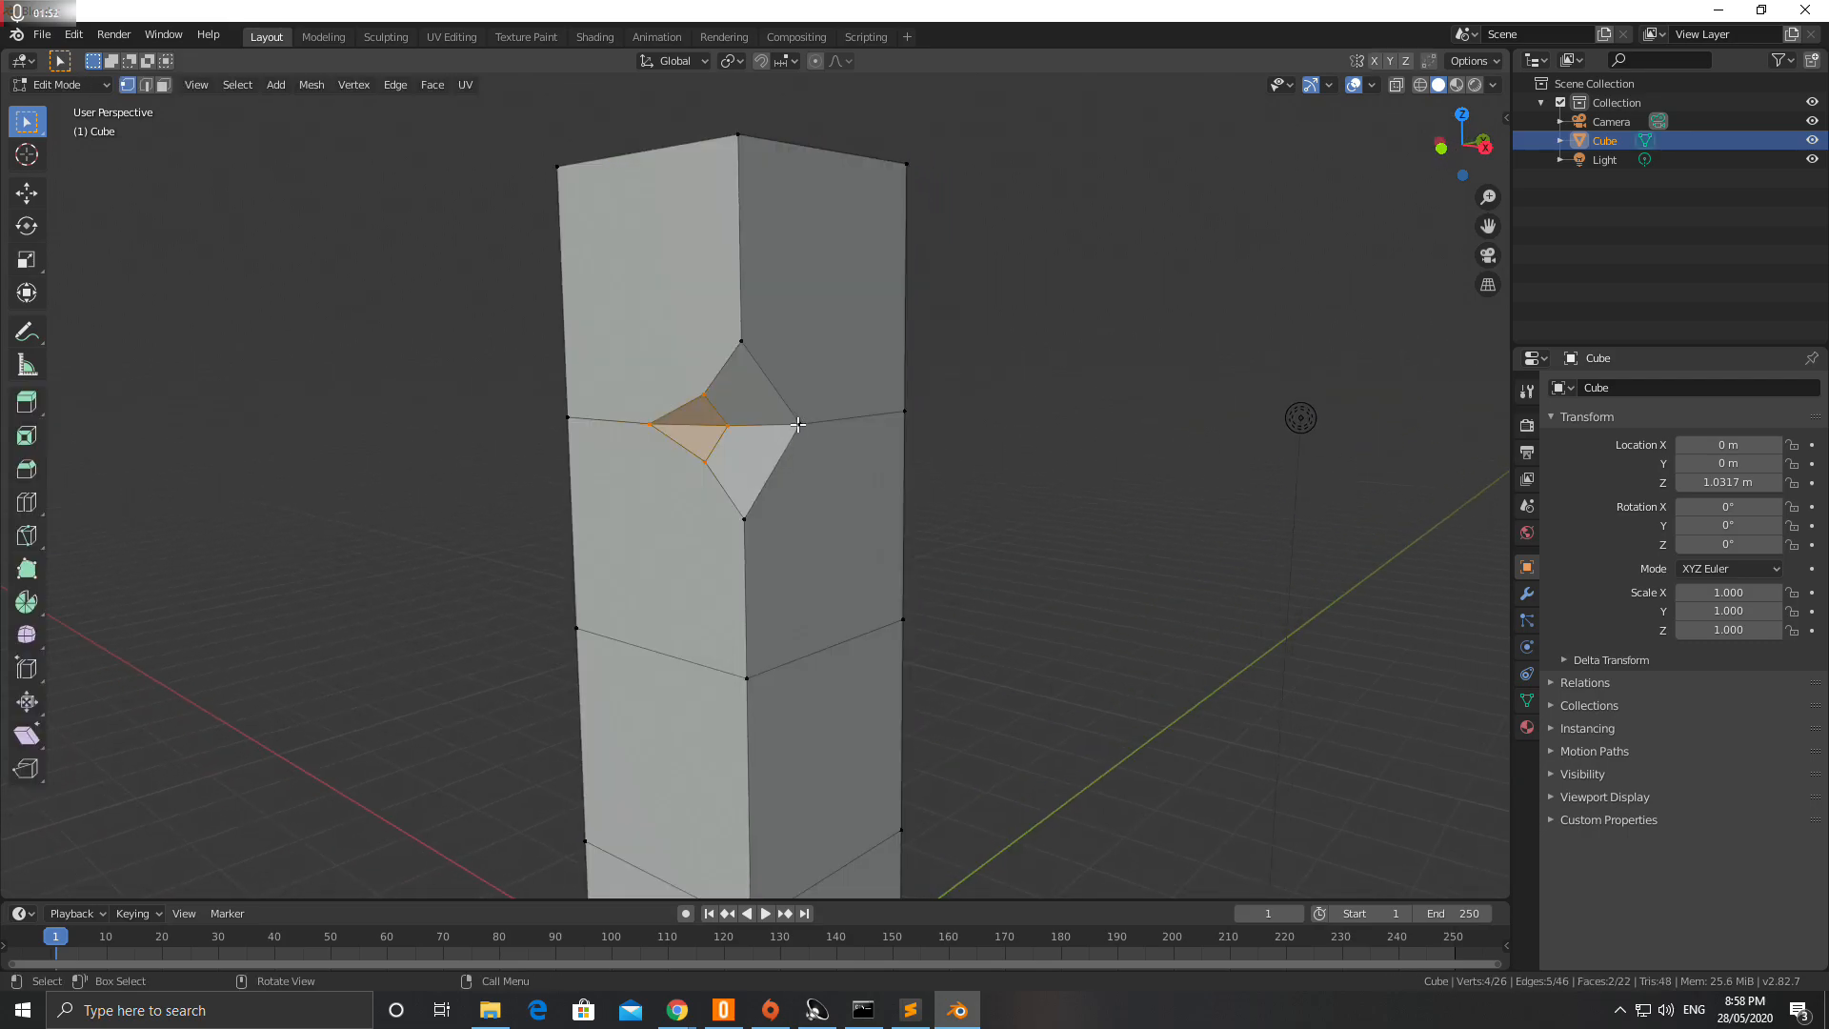
- Bevel the notch's right corner vertex by about 0.25 m with Vertex Only enabled
{"action": "key", "text": "ctrl"}
{"action": "key", "text": "ctrl+b"}
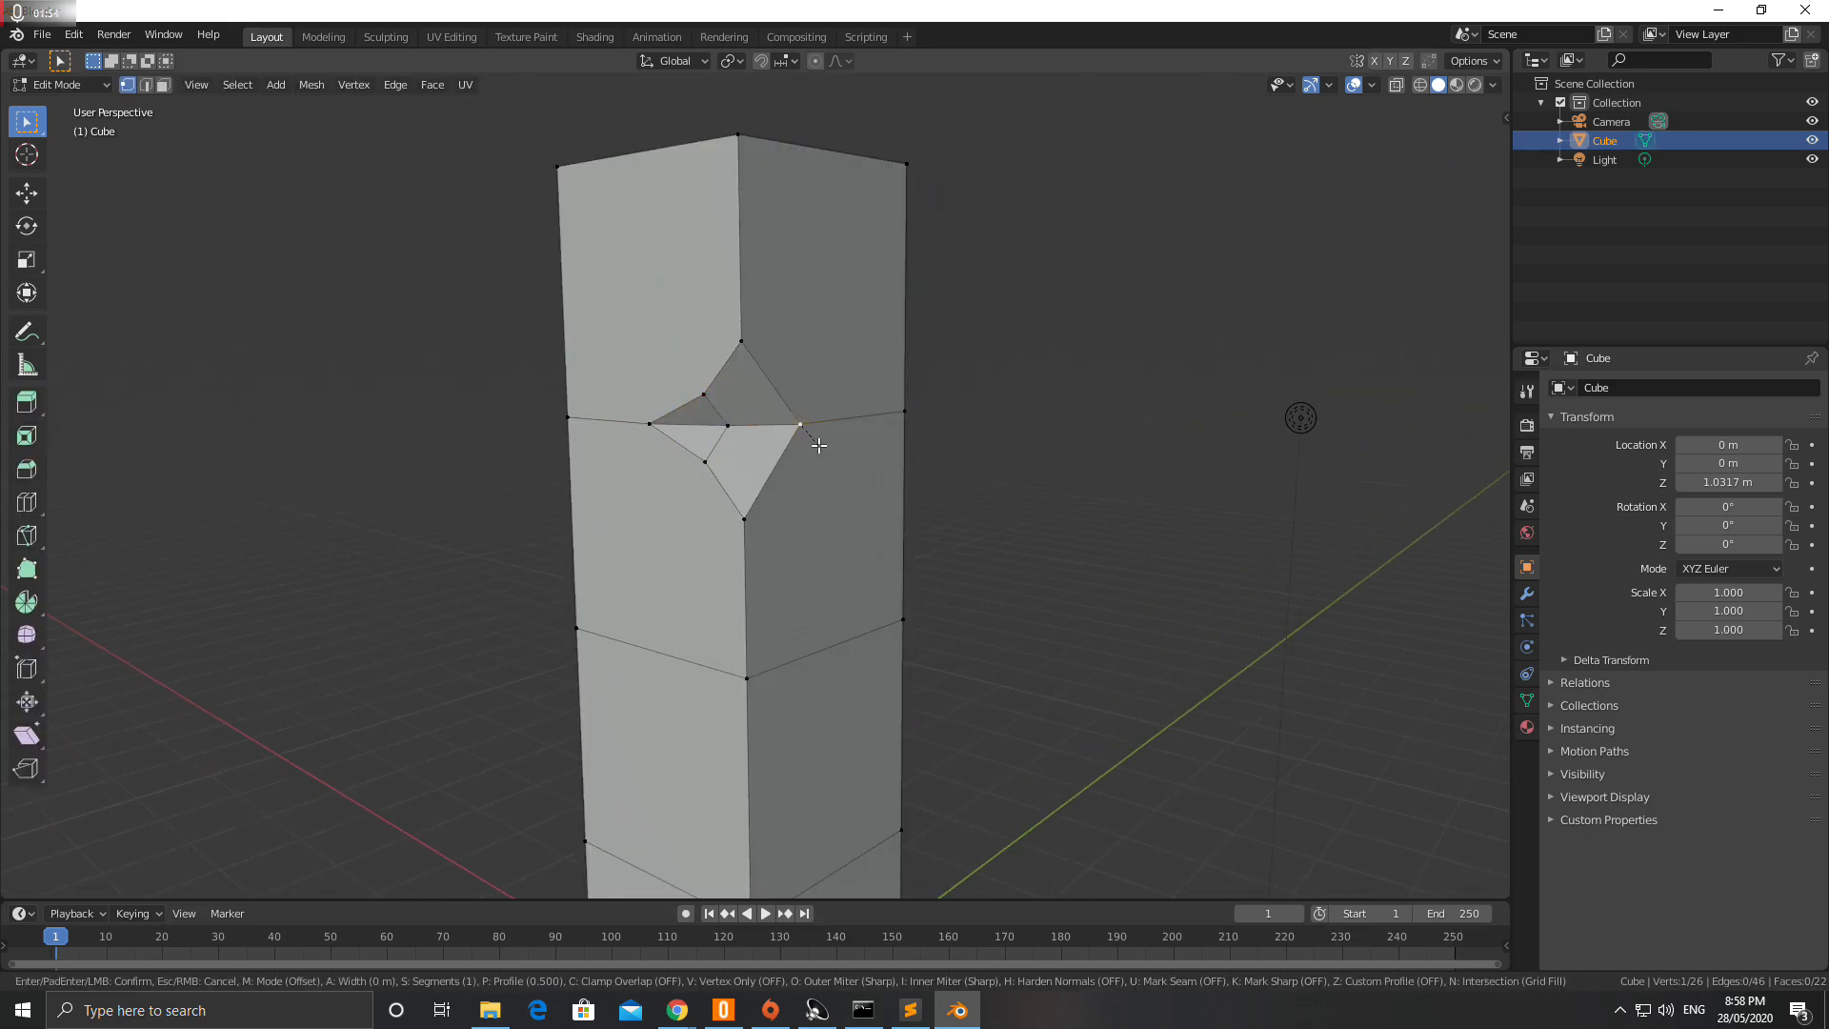
{"action": "key", "text": "v"}
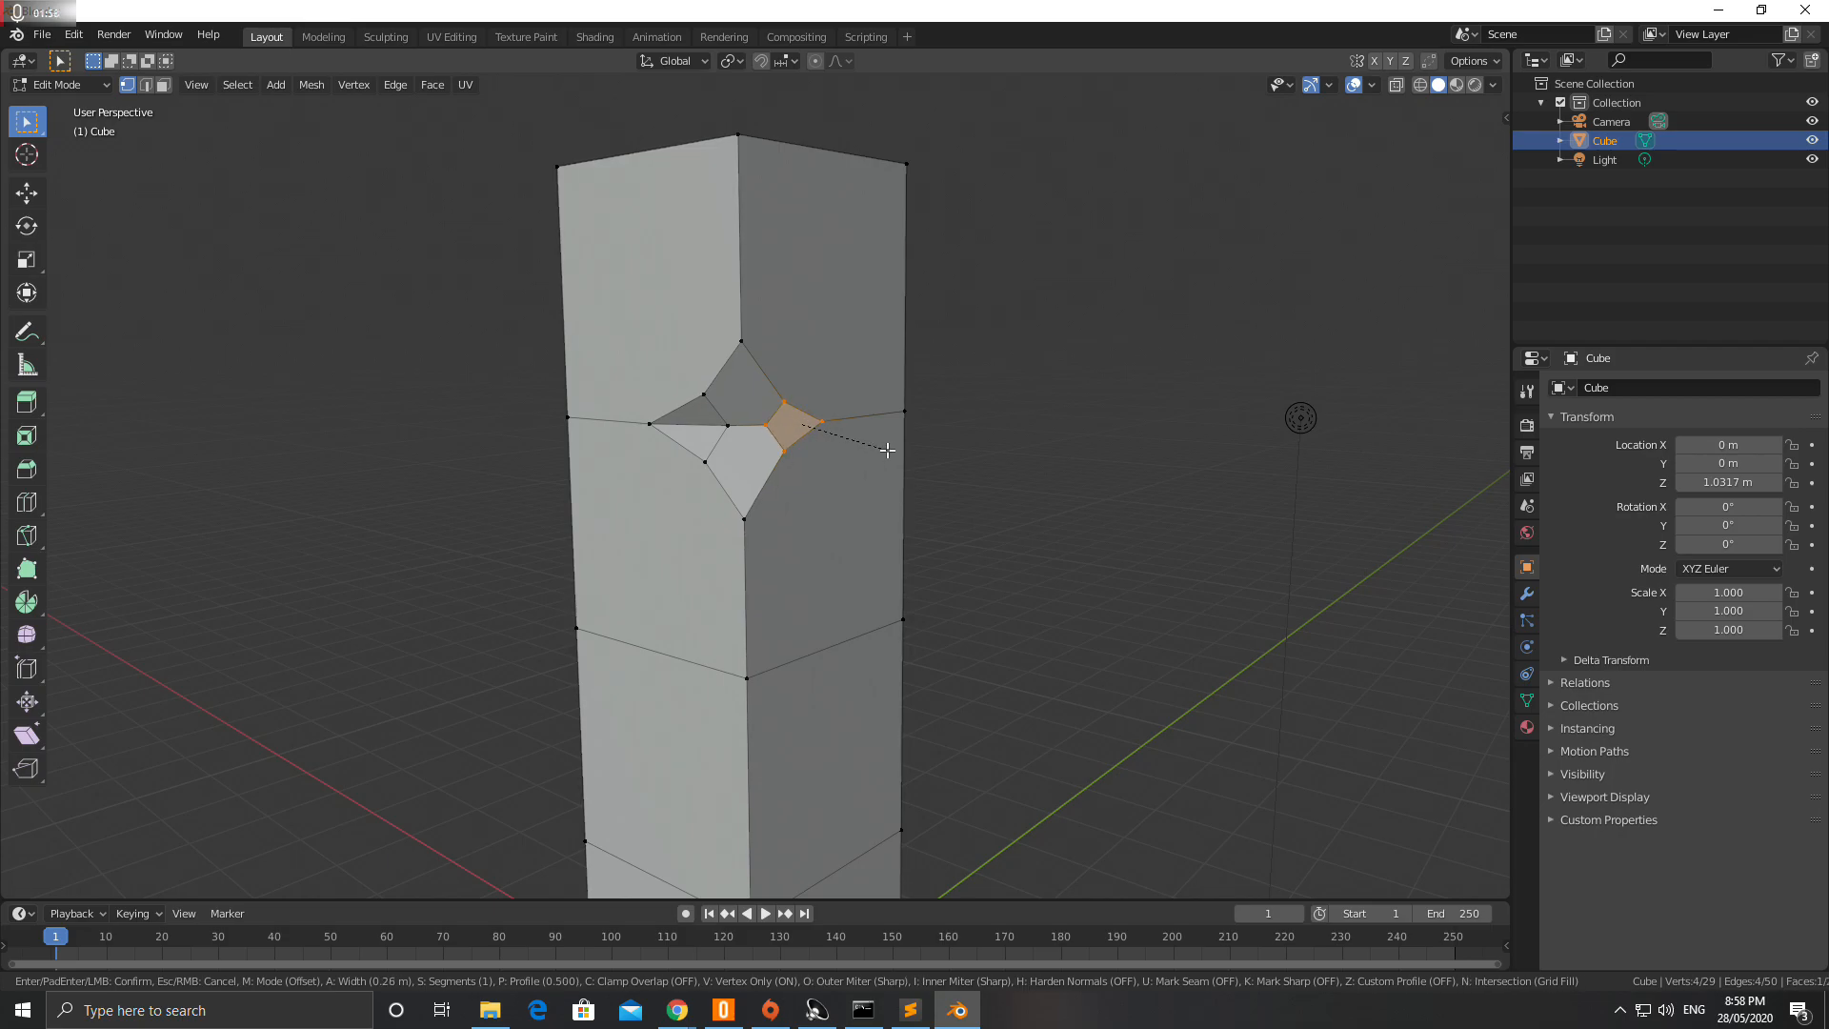
{"action": "left_click", "coordinate": [883, 449]}
- Knife-cut the small right facet vertically from its upper corner to its lower corner
{"action": "key", "text": "k"}
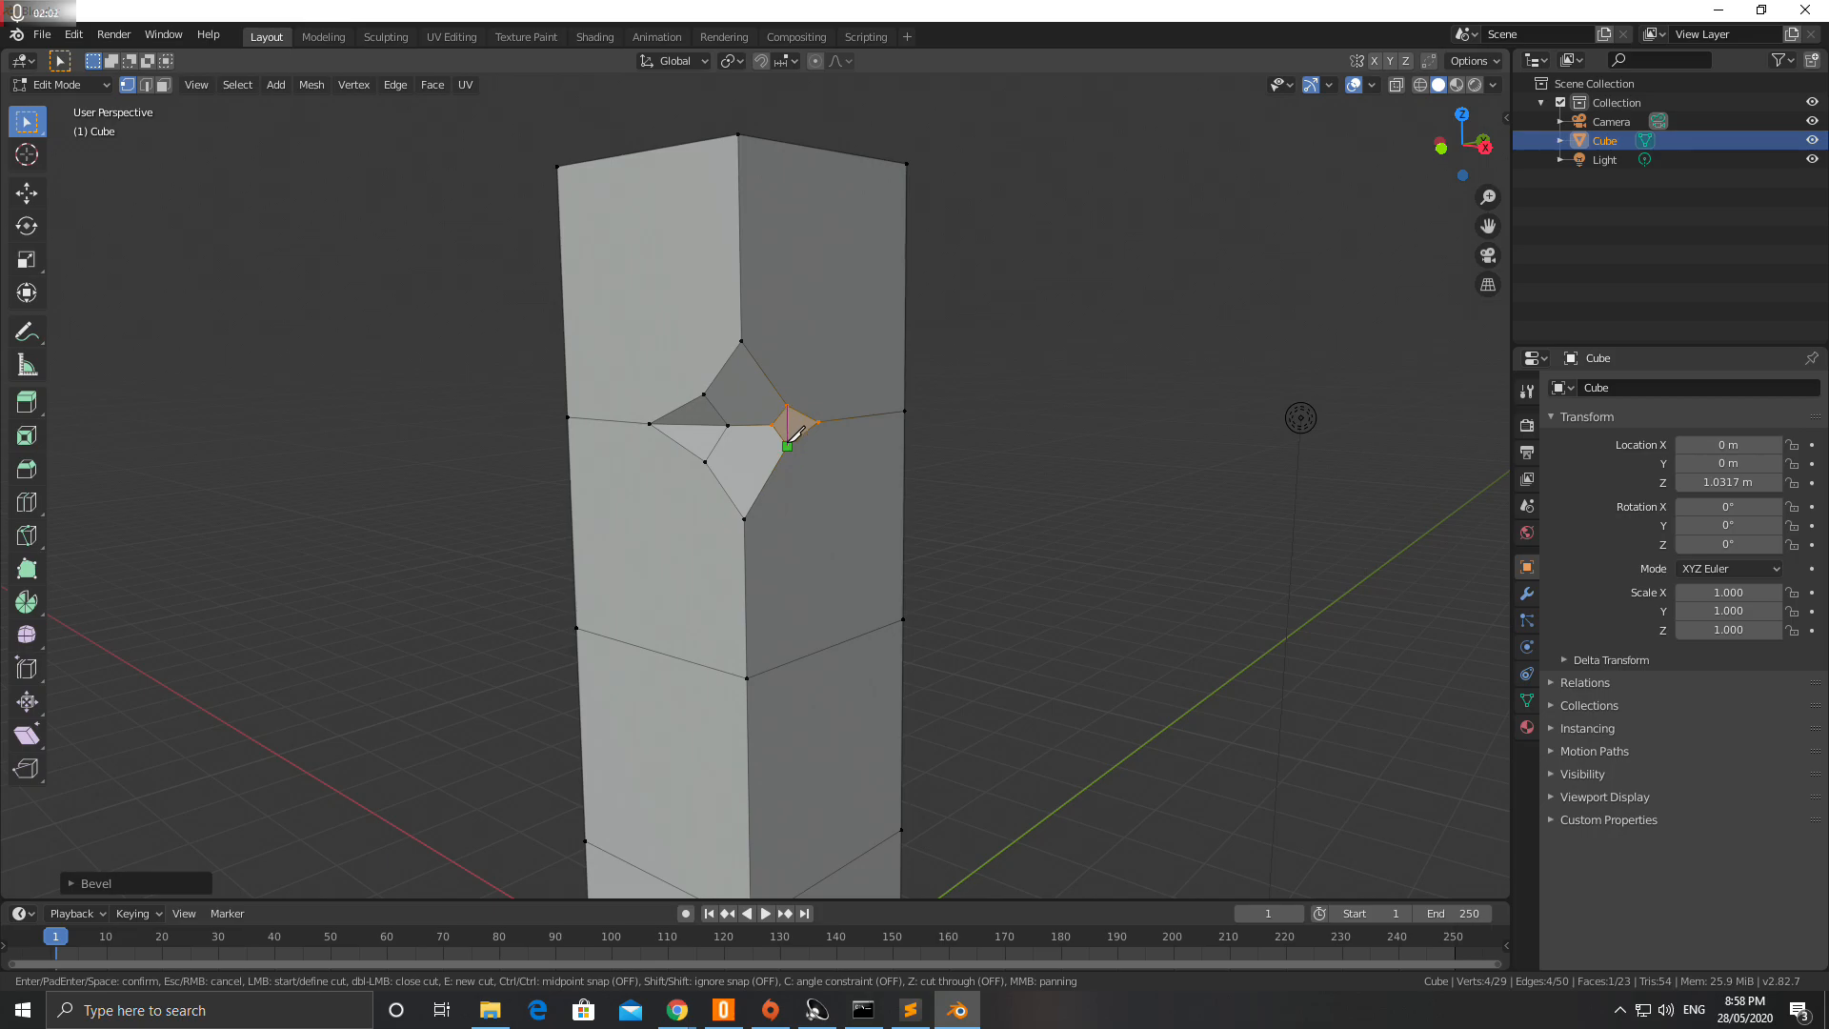
{"action": "middle_click_drag", "start_coordinate": [809, 477], "coordinate": [632, 437]}
{"action": "key", "text": "Tab"}
{"action": "key", "text": "Tab"}
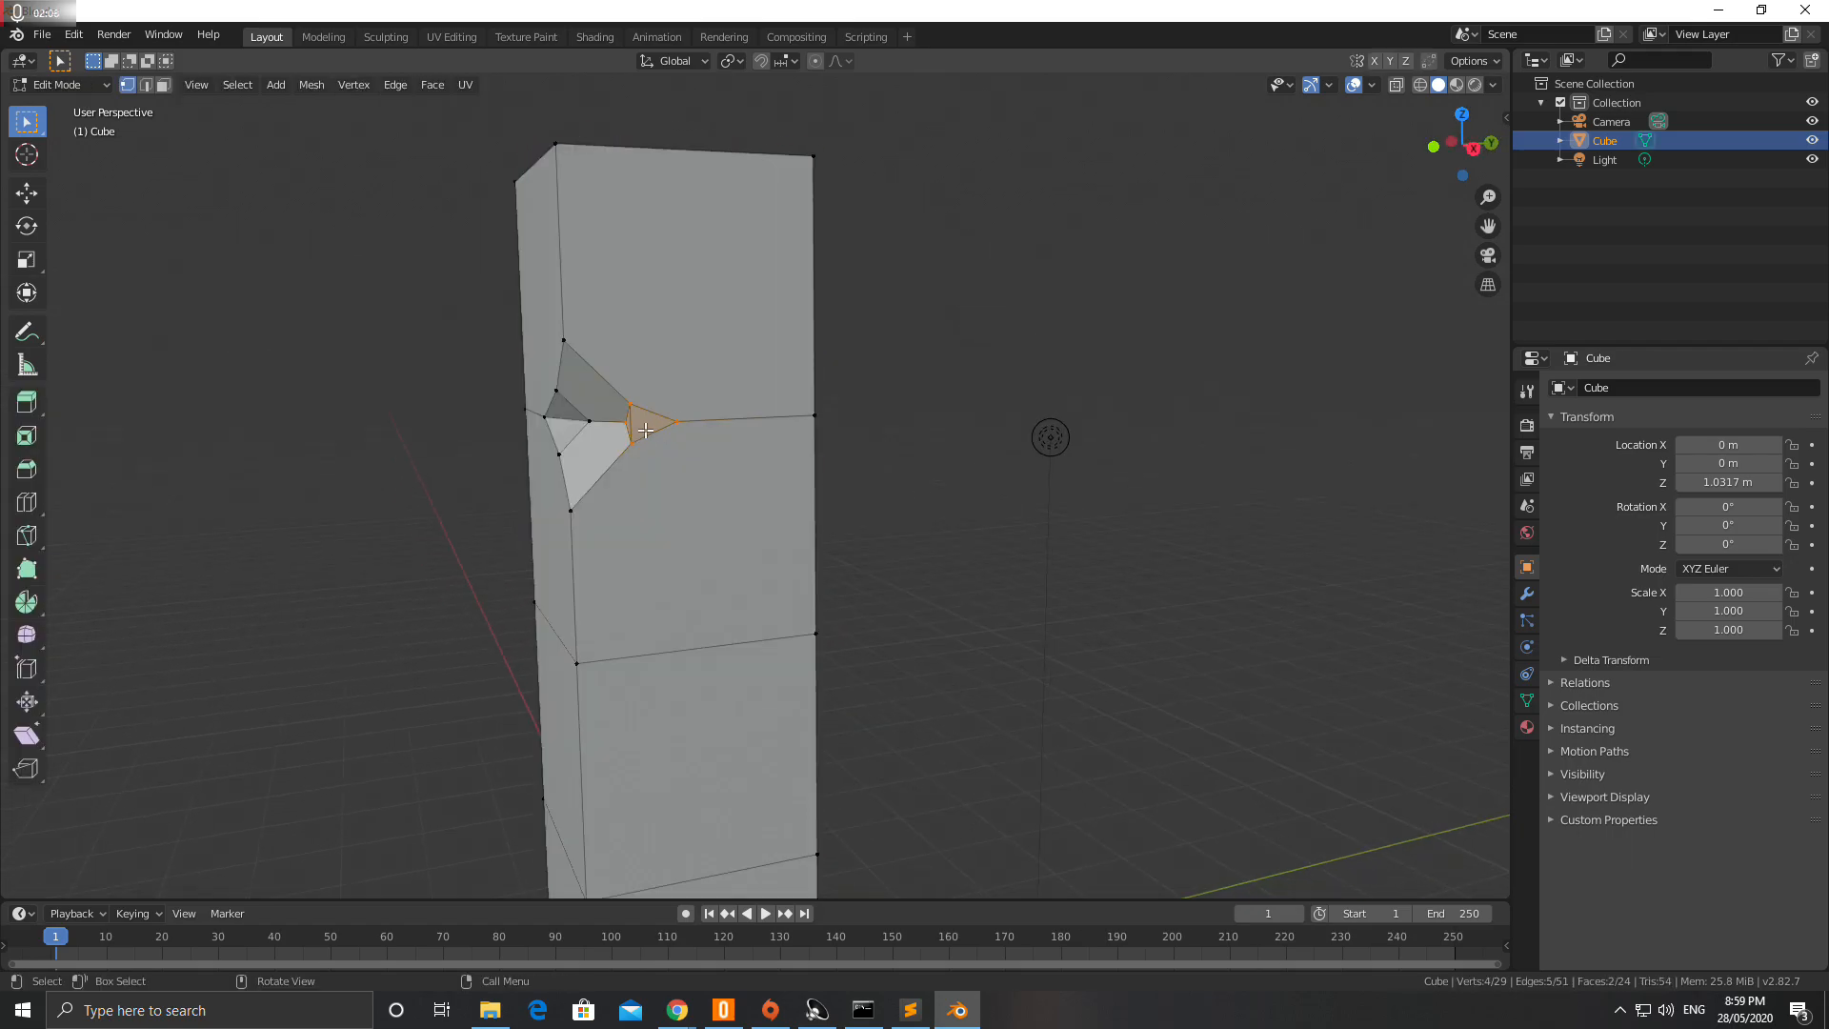
- Apply a vertex-only bevel of about 0.2 m to the lower corner of the small right facet
{"action": "key", "text": "ctrl+shift+b"}
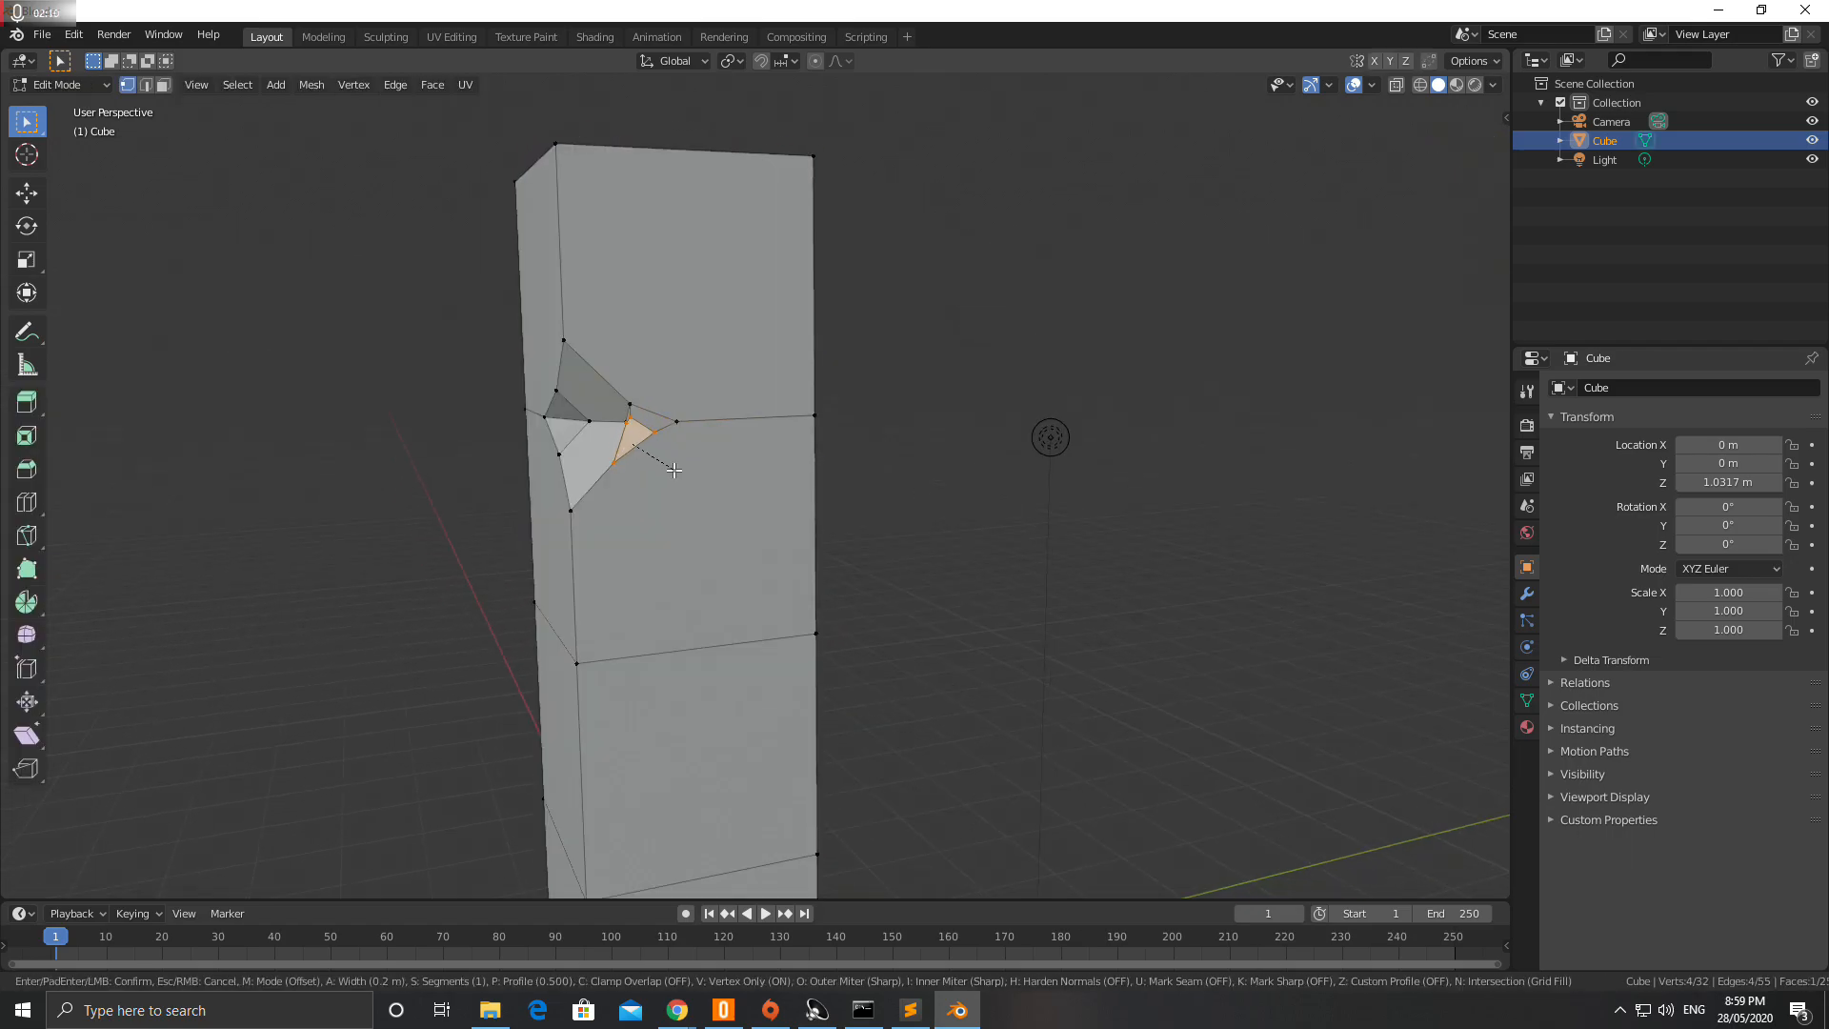
{"action": "left_click", "coordinate": [666, 467]}
{"action": "middle_click_drag", "start_coordinate": [666, 468], "coordinate": [767, 445]}
{"action": "scroll", "coordinate": [767, 444], "scroll_direction": "up", "scroll_amount": 4}
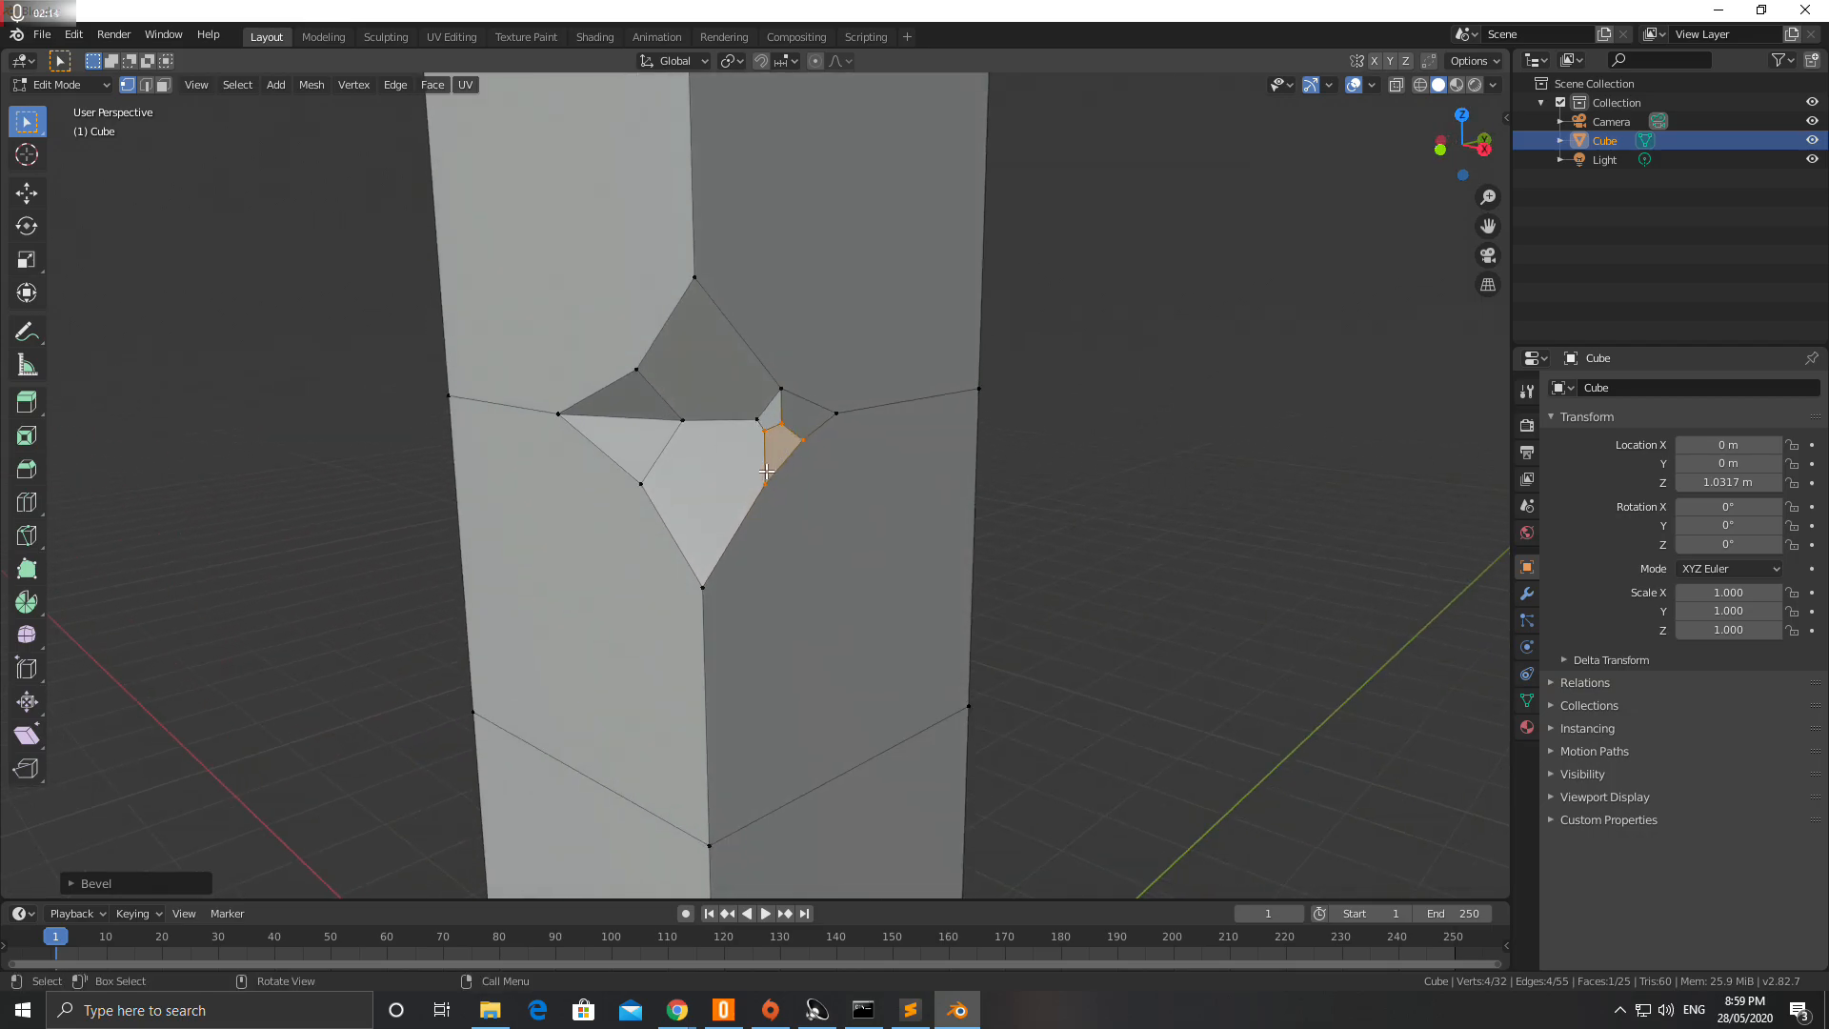
- Knife-cut the small facet at the notch's lower right from its upper inner corner to its outer corner
{"action": "key", "text": "Tab"}
{"action": "mouse_move", "coordinate": [774, 455]}
{"action": "middle_mouse_down"}
{"action": "mouse_move", "coordinate": [861, 423]}
{"action": "mouse_move", "coordinate": [753, 481]}
{"action": "middle_mouse_up"}
{"action": "key", "text": "Tab"}
{"action": "key", "text": "k"}
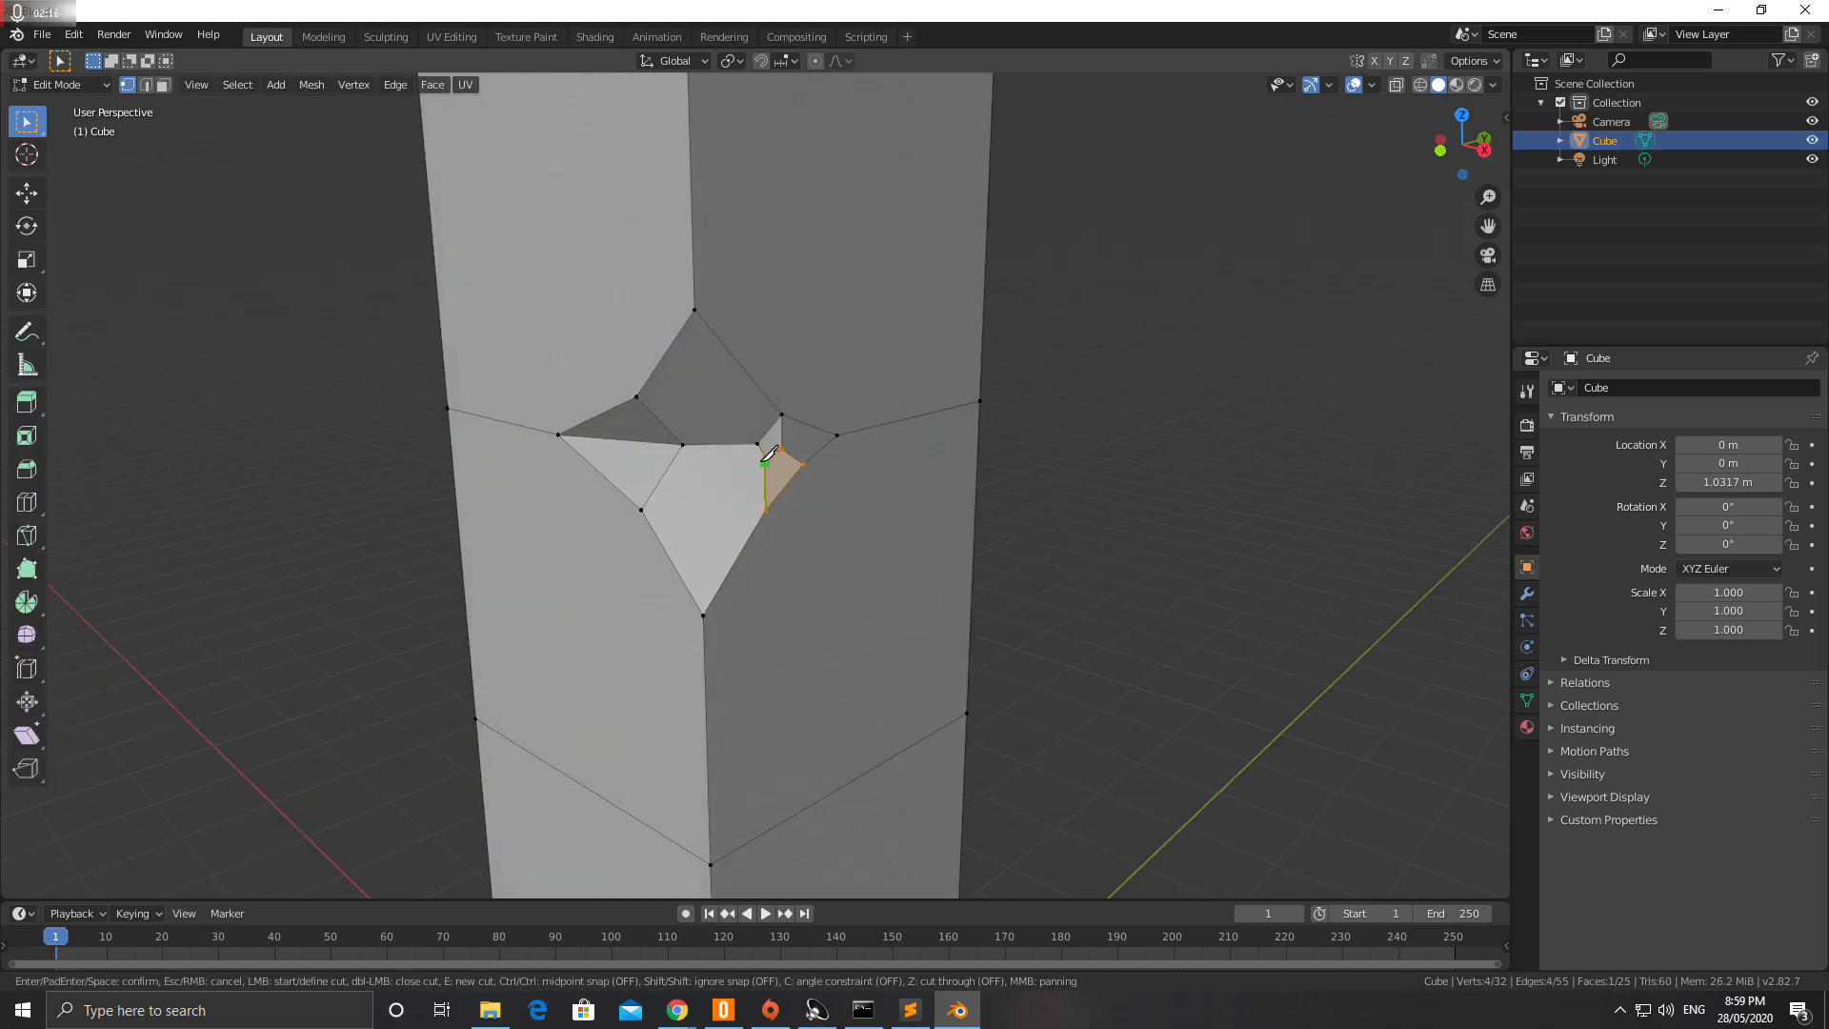
{"action": "key", "text": "Return"}
{"action": "key", "text": "Tab"}
- Switch the column's mesh selection mode to edges
{"action": "middle_click_drag", "start_coordinate": [805, 461], "coordinate": [584, 469]}
{"action": "scroll", "coordinate": [532, 452], "scroll_direction": "down", "scroll_amount": 5}
{"action": "key", "text": "Tab"}
{"action": "key", "text": "q"}
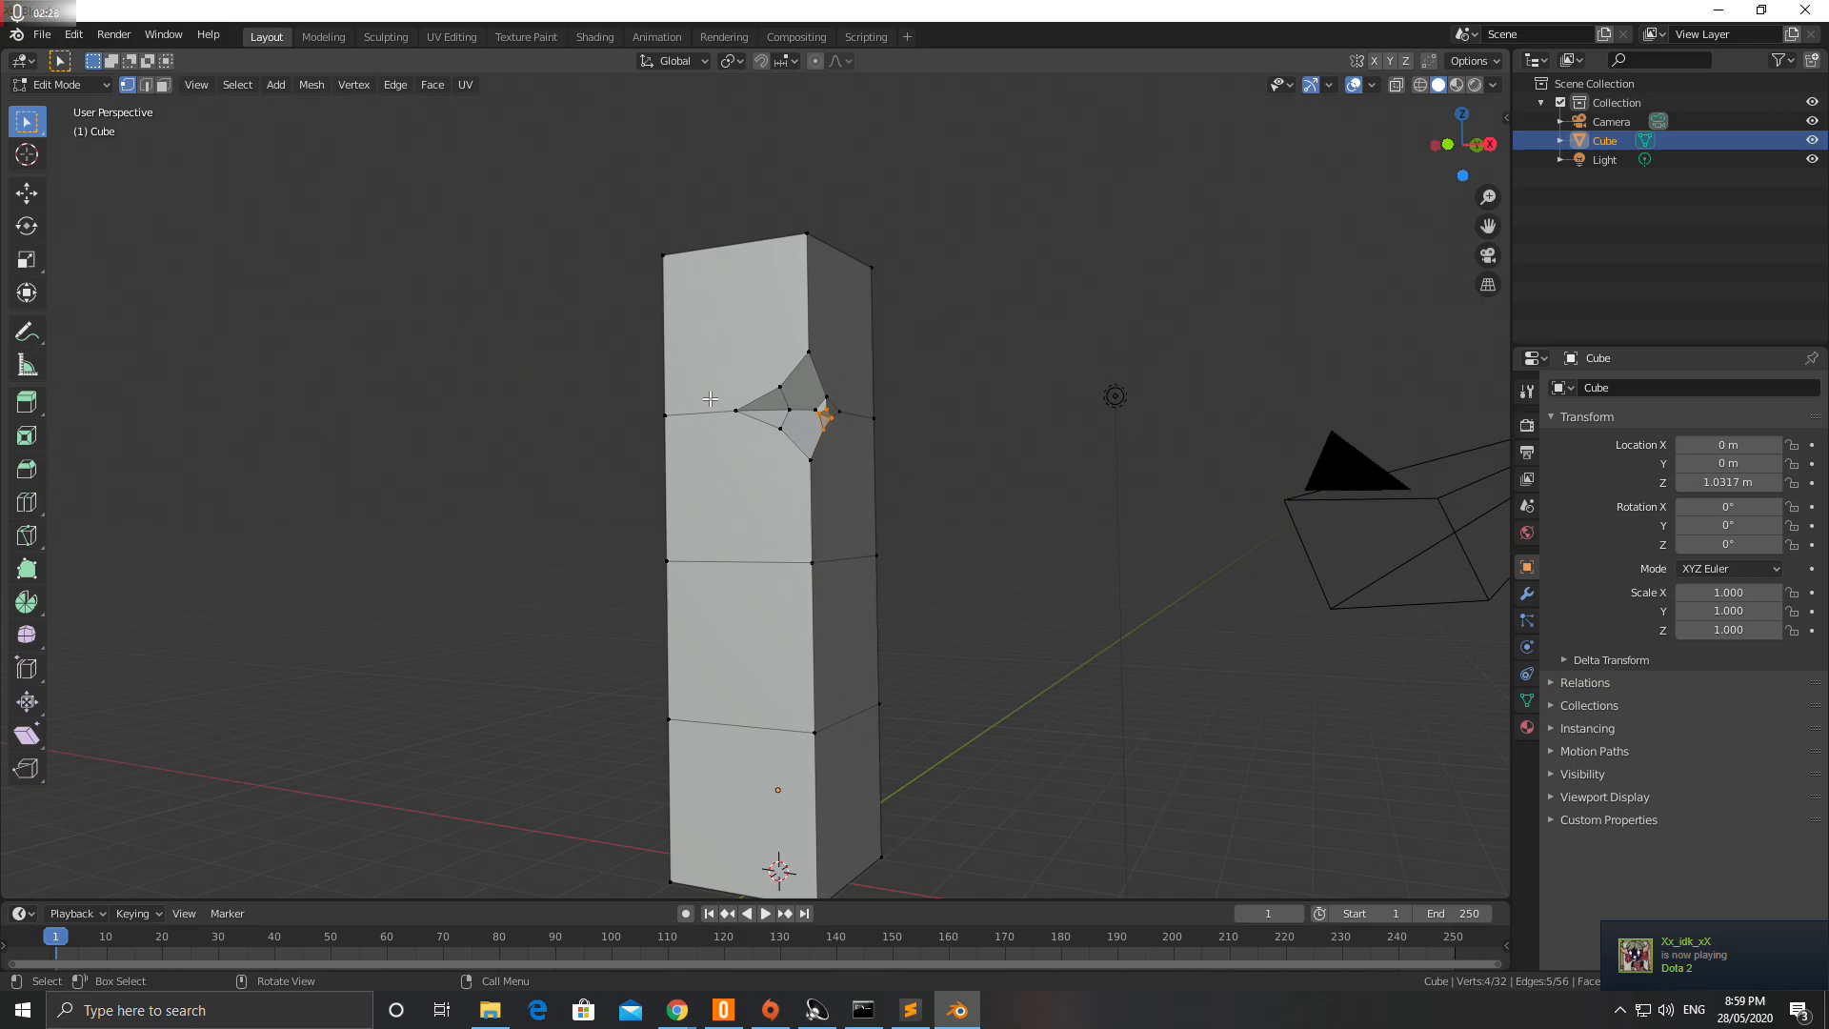
{"action": "key", "text": "Tab"}
{"action": "middle_click_drag", "start_coordinate": [705, 399], "coordinate": [820, 430]}
{"action": "key", "text": "Tab"}
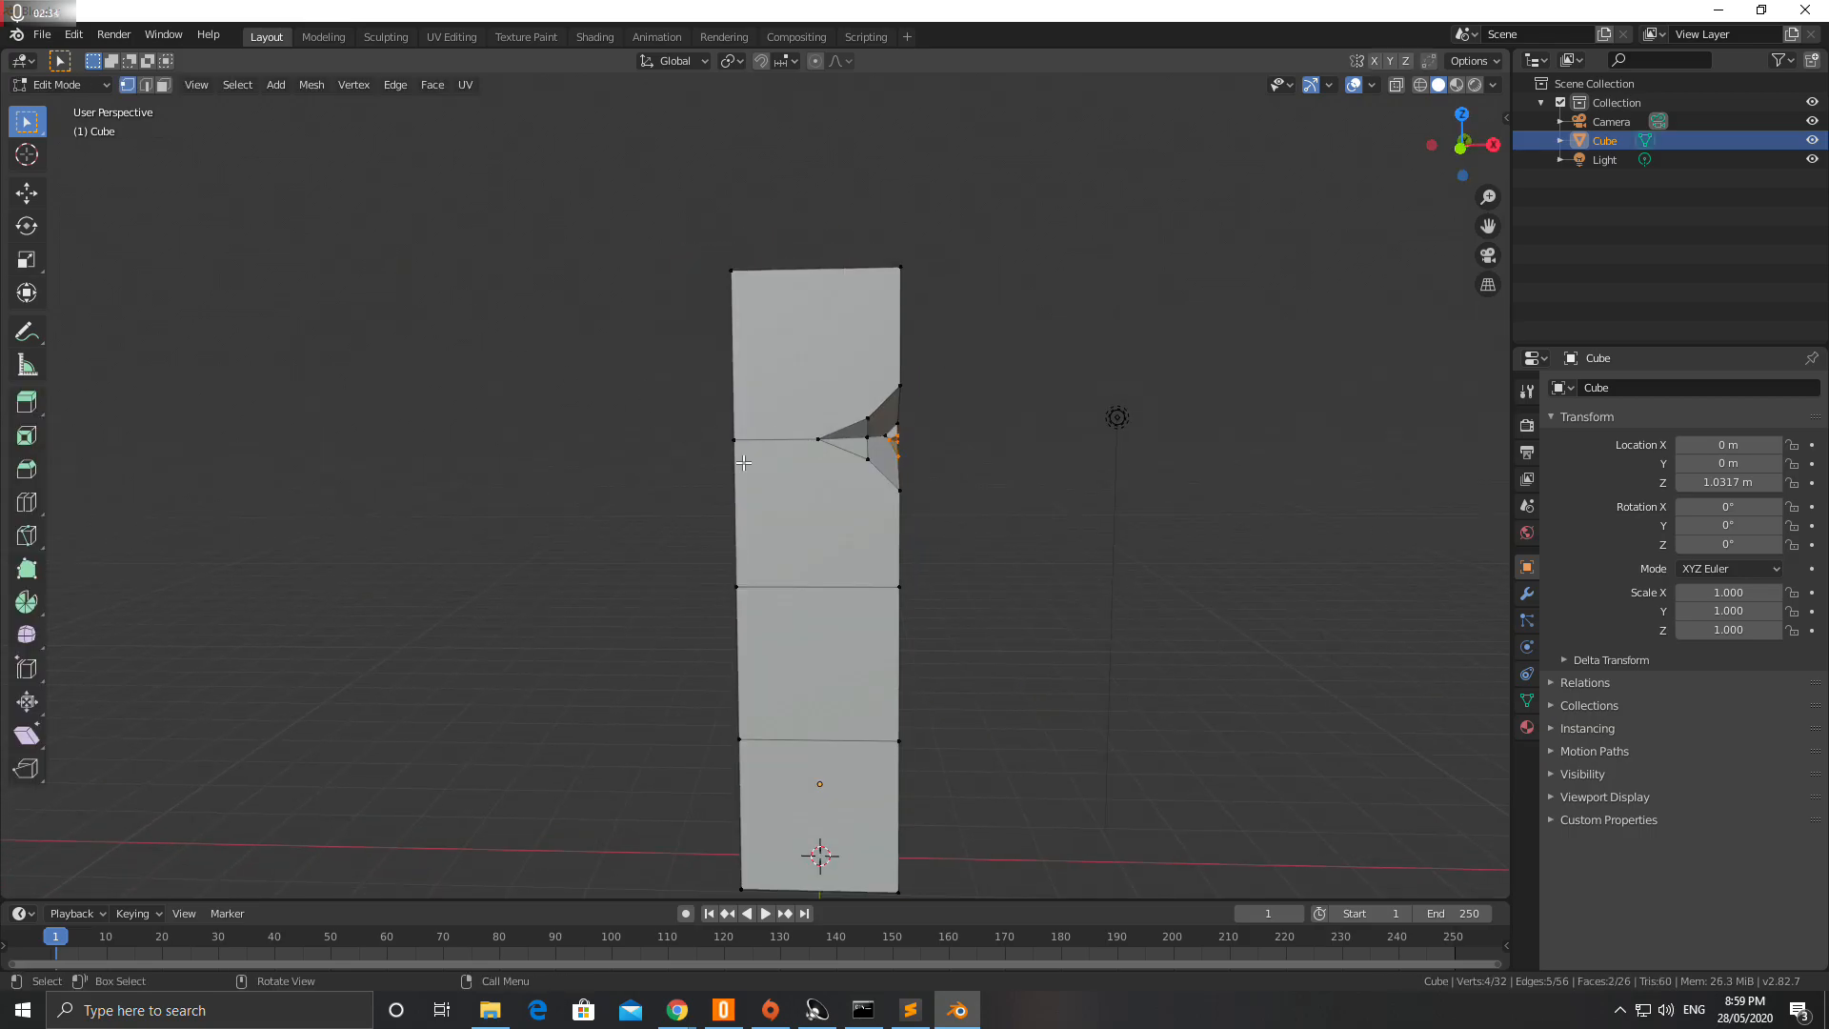
{"action": "left_click", "coordinate": [145, 86]}
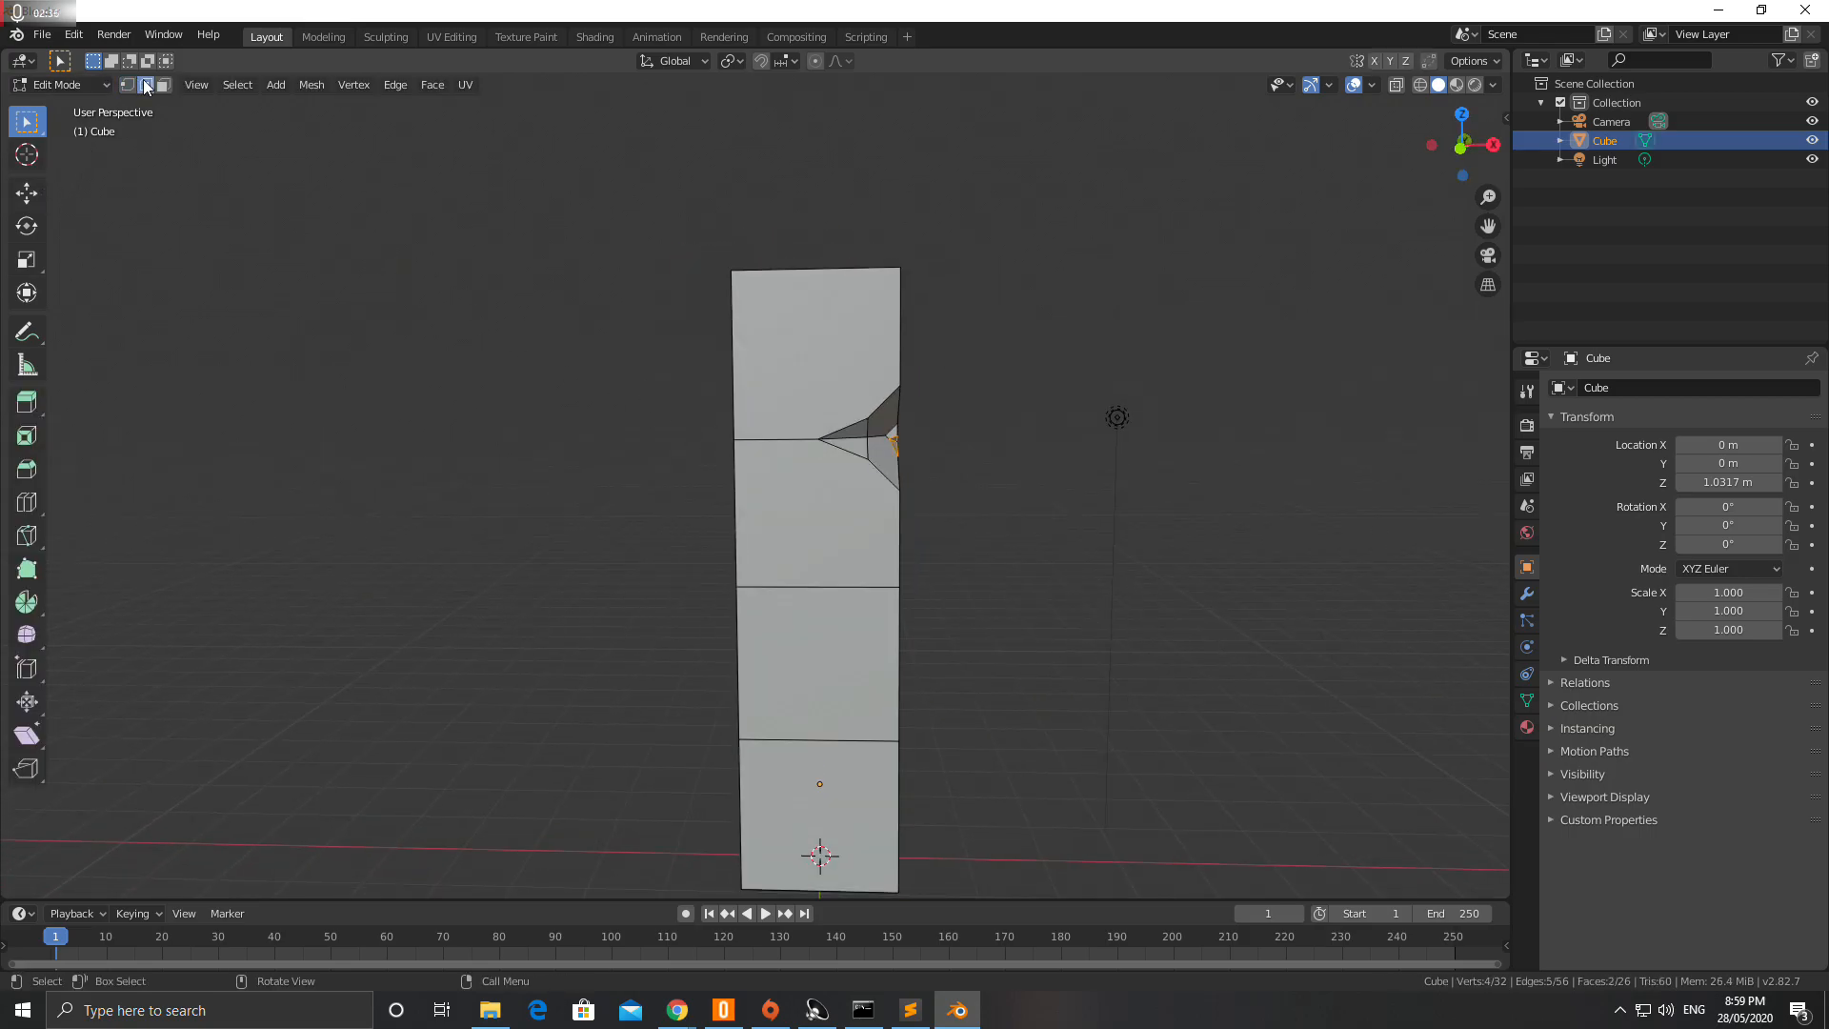
- Select the horizontal edges around the column at notch height, plus the two complete edge loops below them
{"action": "left_click", "coordinate": [777, 439], "text": "shift"}
{"action": "mouse_move", "coordinate": [674, 420]}
{"action": "middle_mouse_down"}
{"action": "mouse_move", "coordinate": [492, 430]}
{"action": "mouse_move", "coordinate": [658, 448]}
{"action": "middle_mouse_up"}
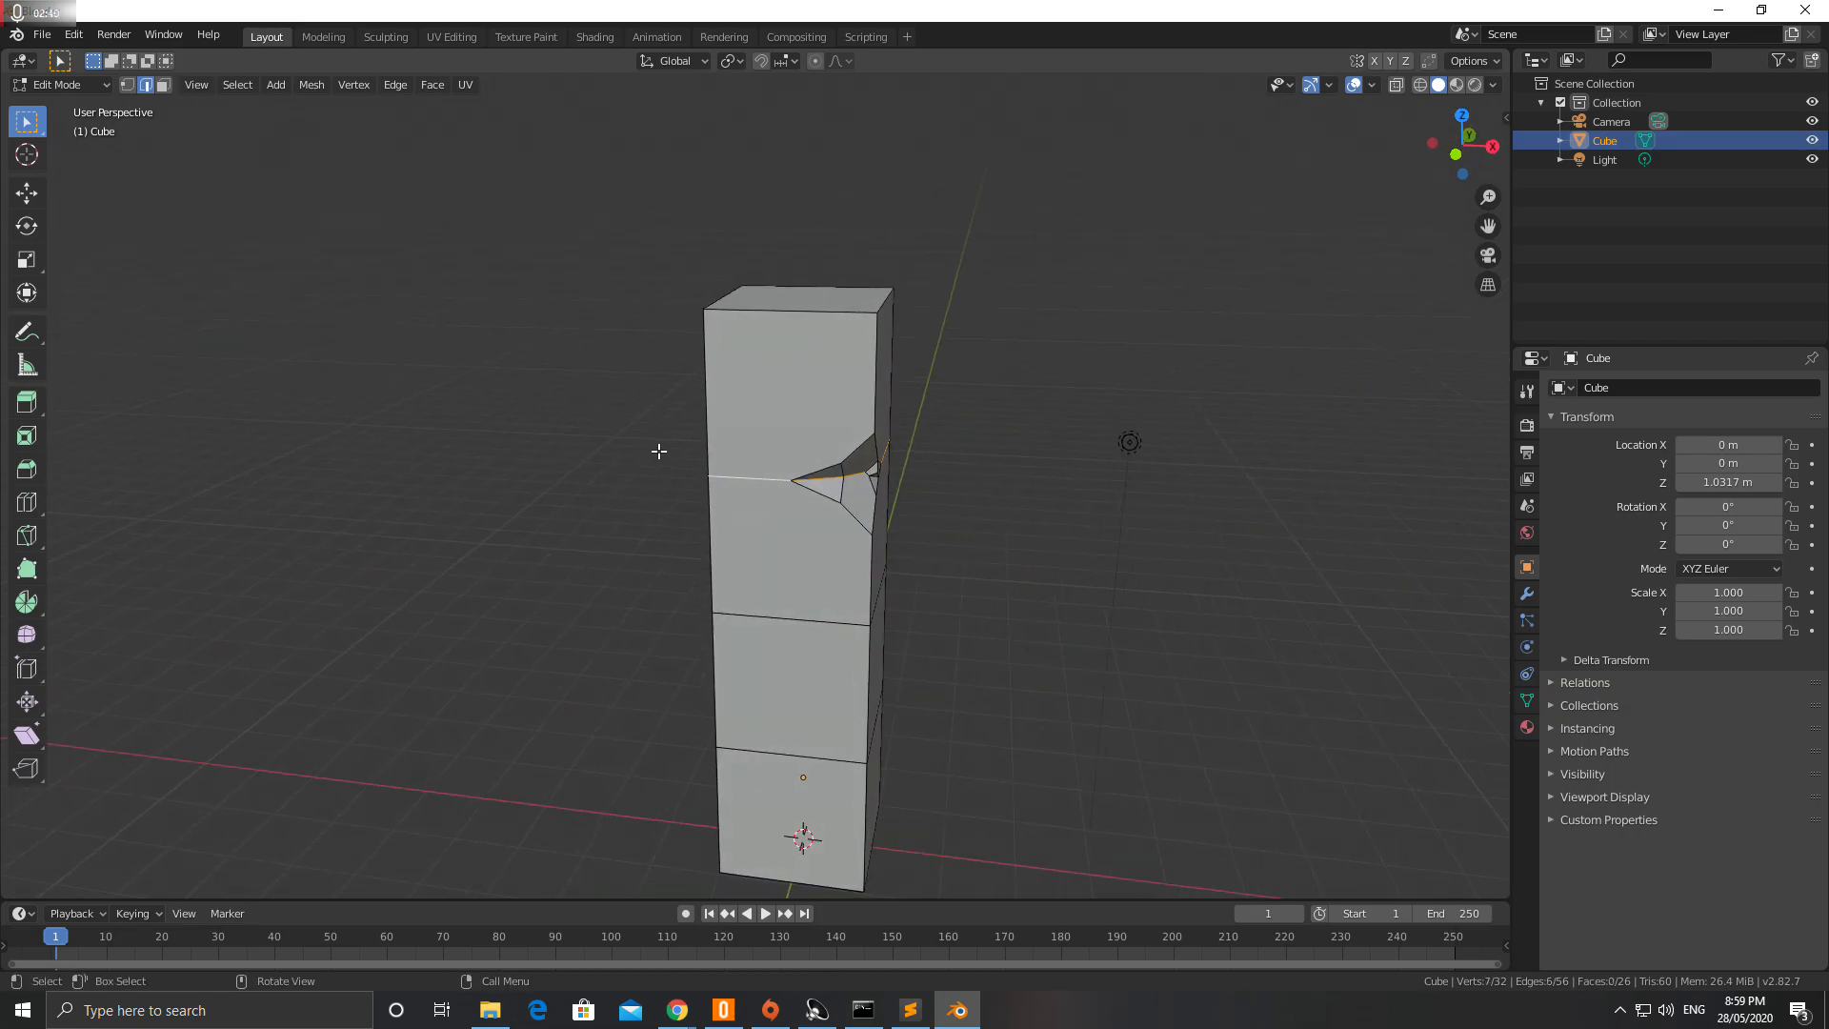
{"action": "scroll", "coordinate": [722, 467], "scroll_direction": "up", "scroll_amount": 5}
{"action": "left_click", "coordinate": [946, 465], "text": "shift"}
{"action": "middle_click_drag", "start_coordinate": [586, 465], "coordinate": [686, 457]}
{"action": "scroll", "coordinate": [686, 457], "scroll_direction": "down", "scroll_amount": 3}
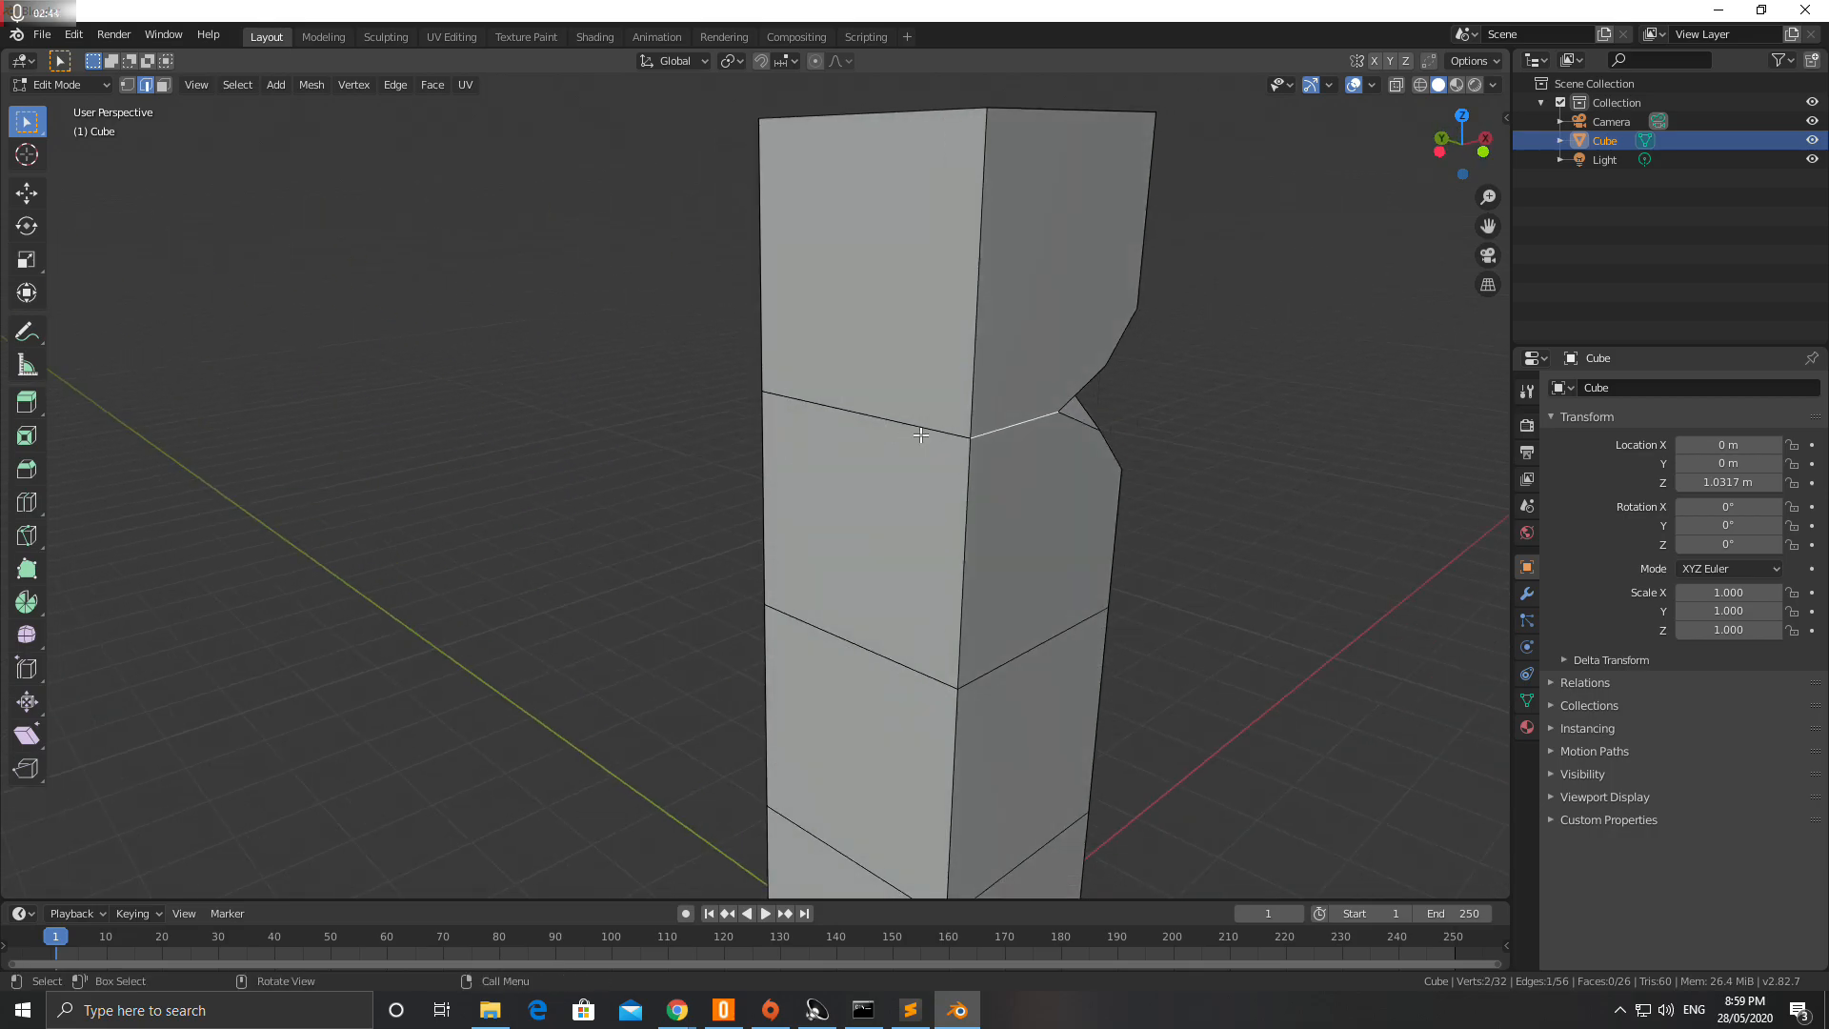
{"action": "left_click", "coordinate": [985, 431], "text": "alt"}
{"action": "middle_click_drag", "start_coordinate": [985, 430], "coordinate": [686, 422]}
{"action": "left_click", "coordinate": [511, 400], "text": "shift"}
{"action": "middle_click_drag", "start_coordinate": [492, 524], "coordinate": [530, 531]}
{"action": "scroll", "coordinate": [529, 532], "scroll_direction": "down", "scroll_amount": 3}
{"action": "left_click", "coordinate": [657, 573], "text": "shift"}
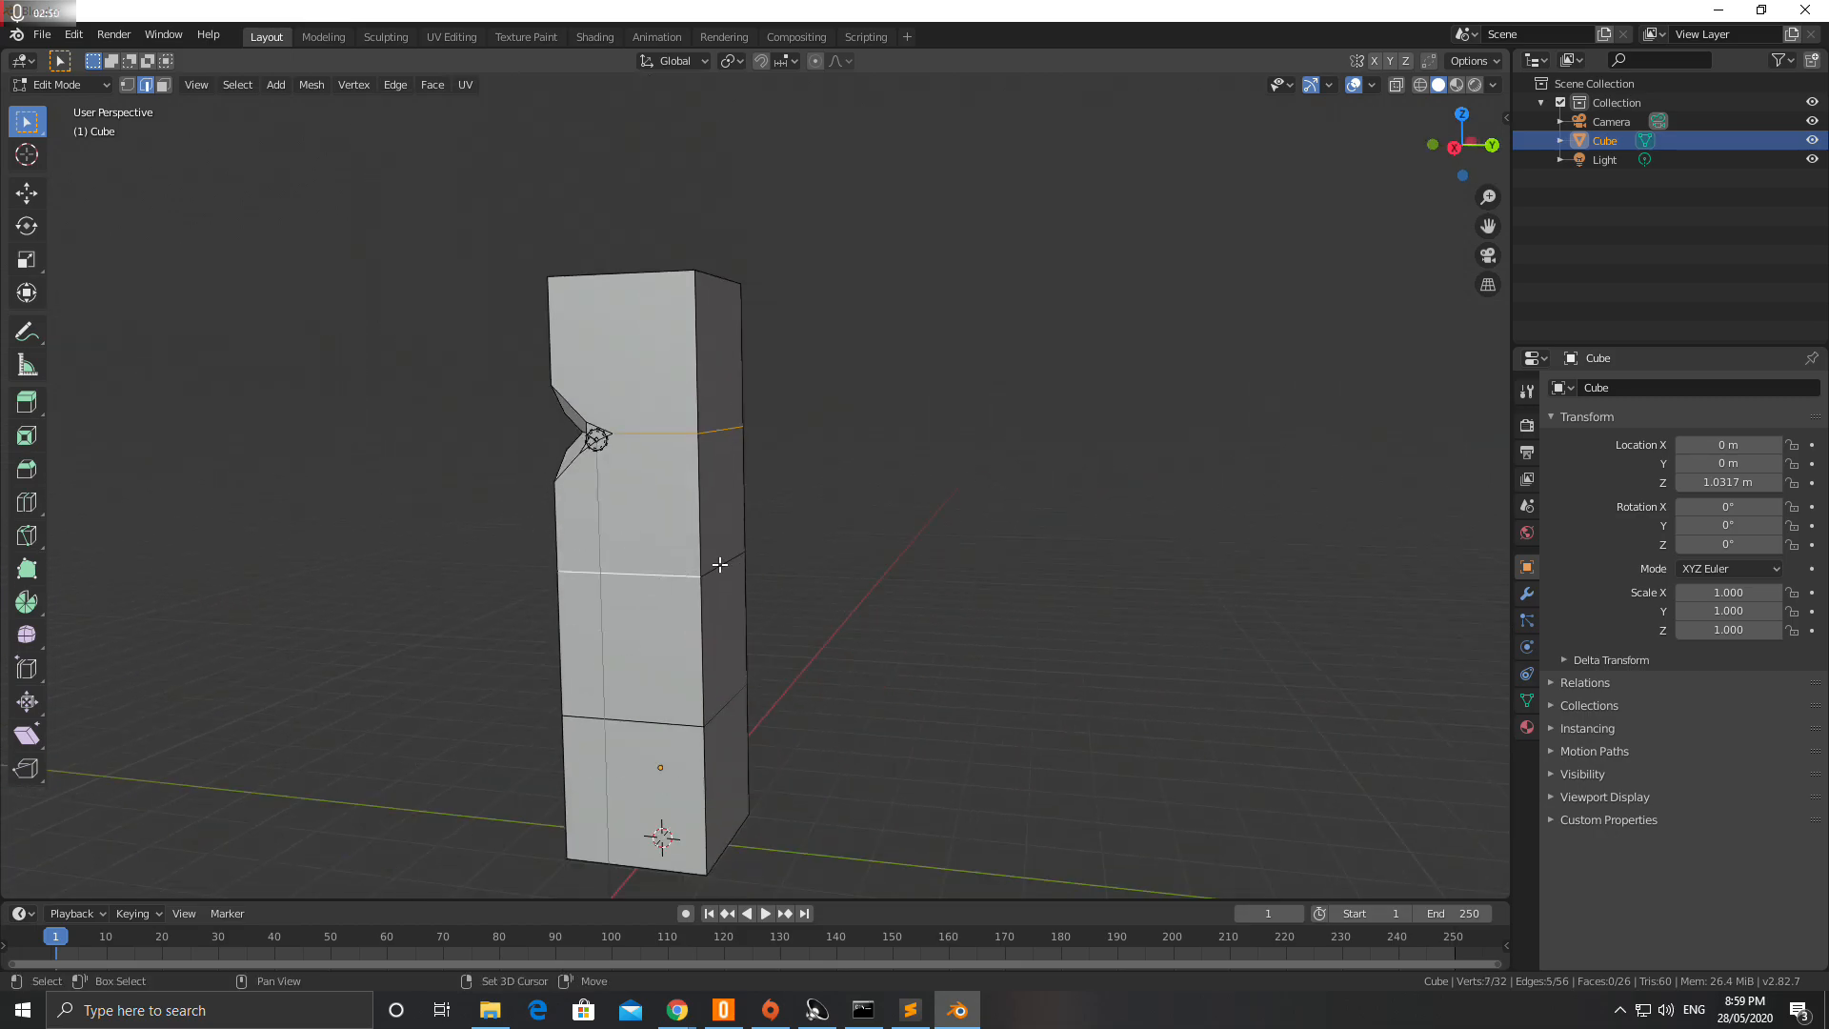
{"action": "left_click", "coordinate": [719, 565], "text": "alt+shift"}
{"action": "left_click", "coordinate": [659, 719], "text": "alt+shift"}
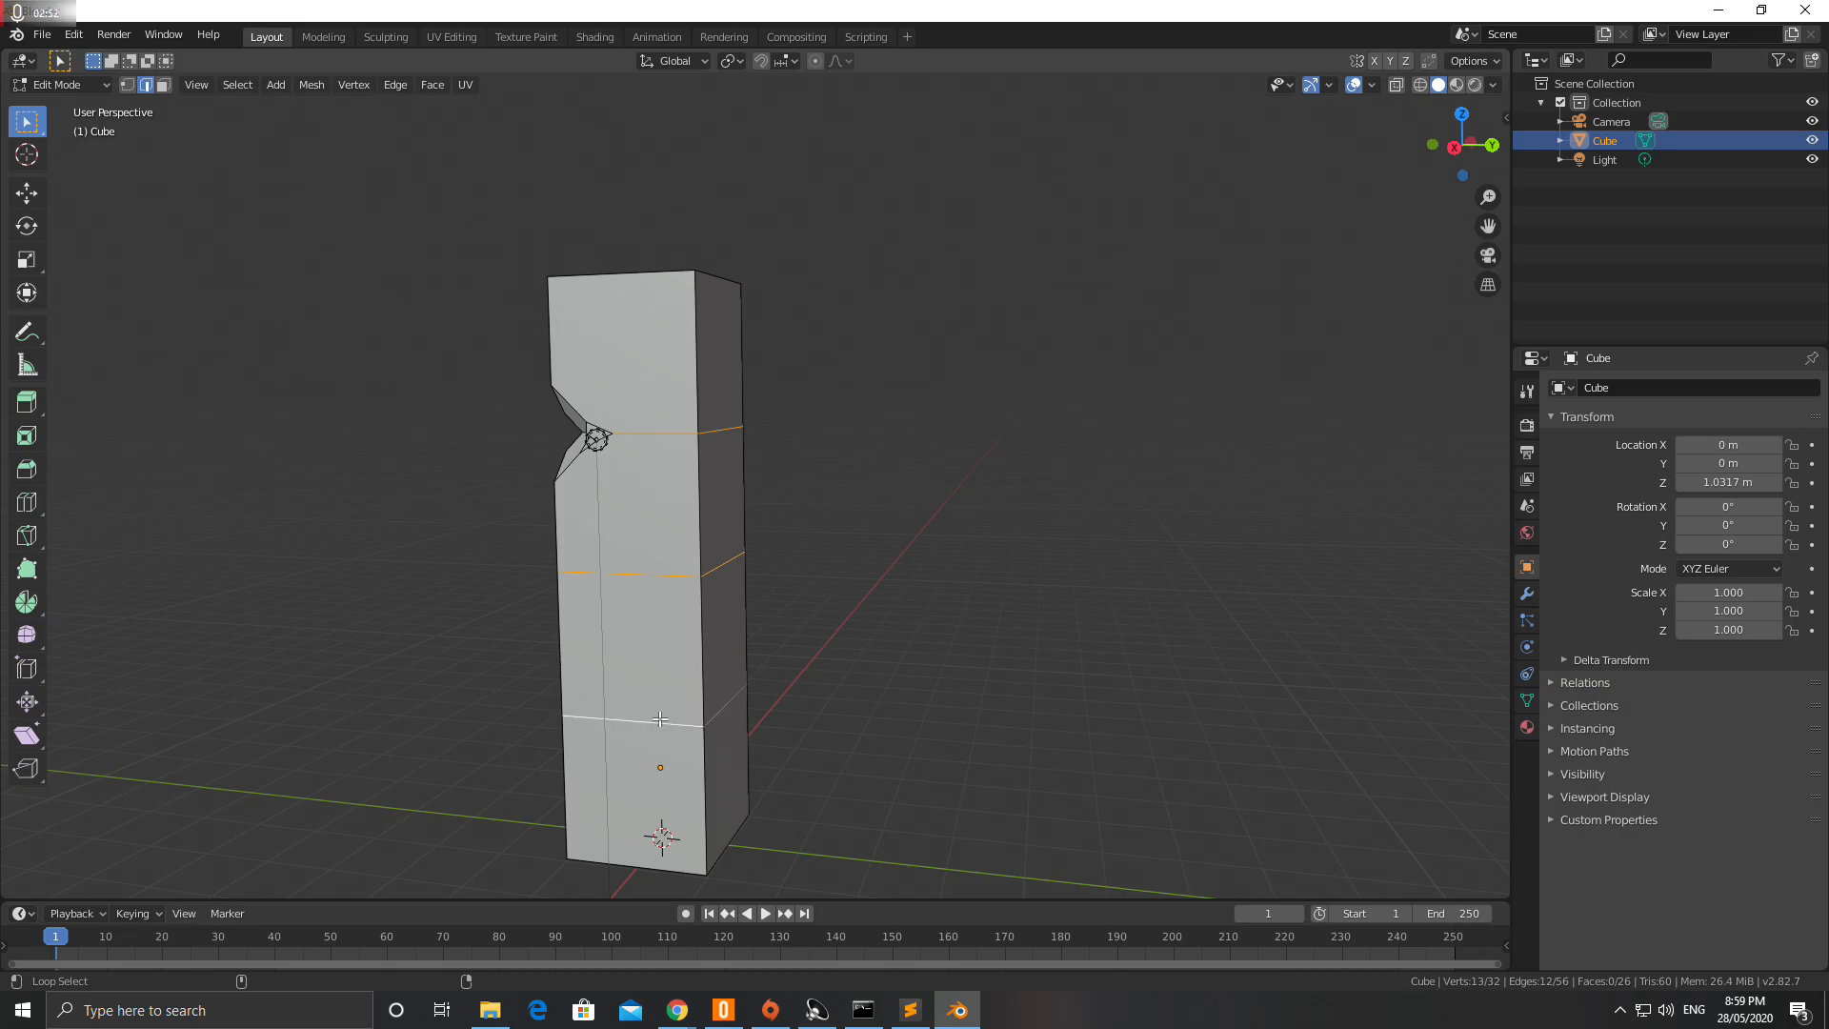
- Add the boundary edges of the column's top face to the selection
{"action": "left_click", "coordinate": [625, 270], "text": "alt+shift"}
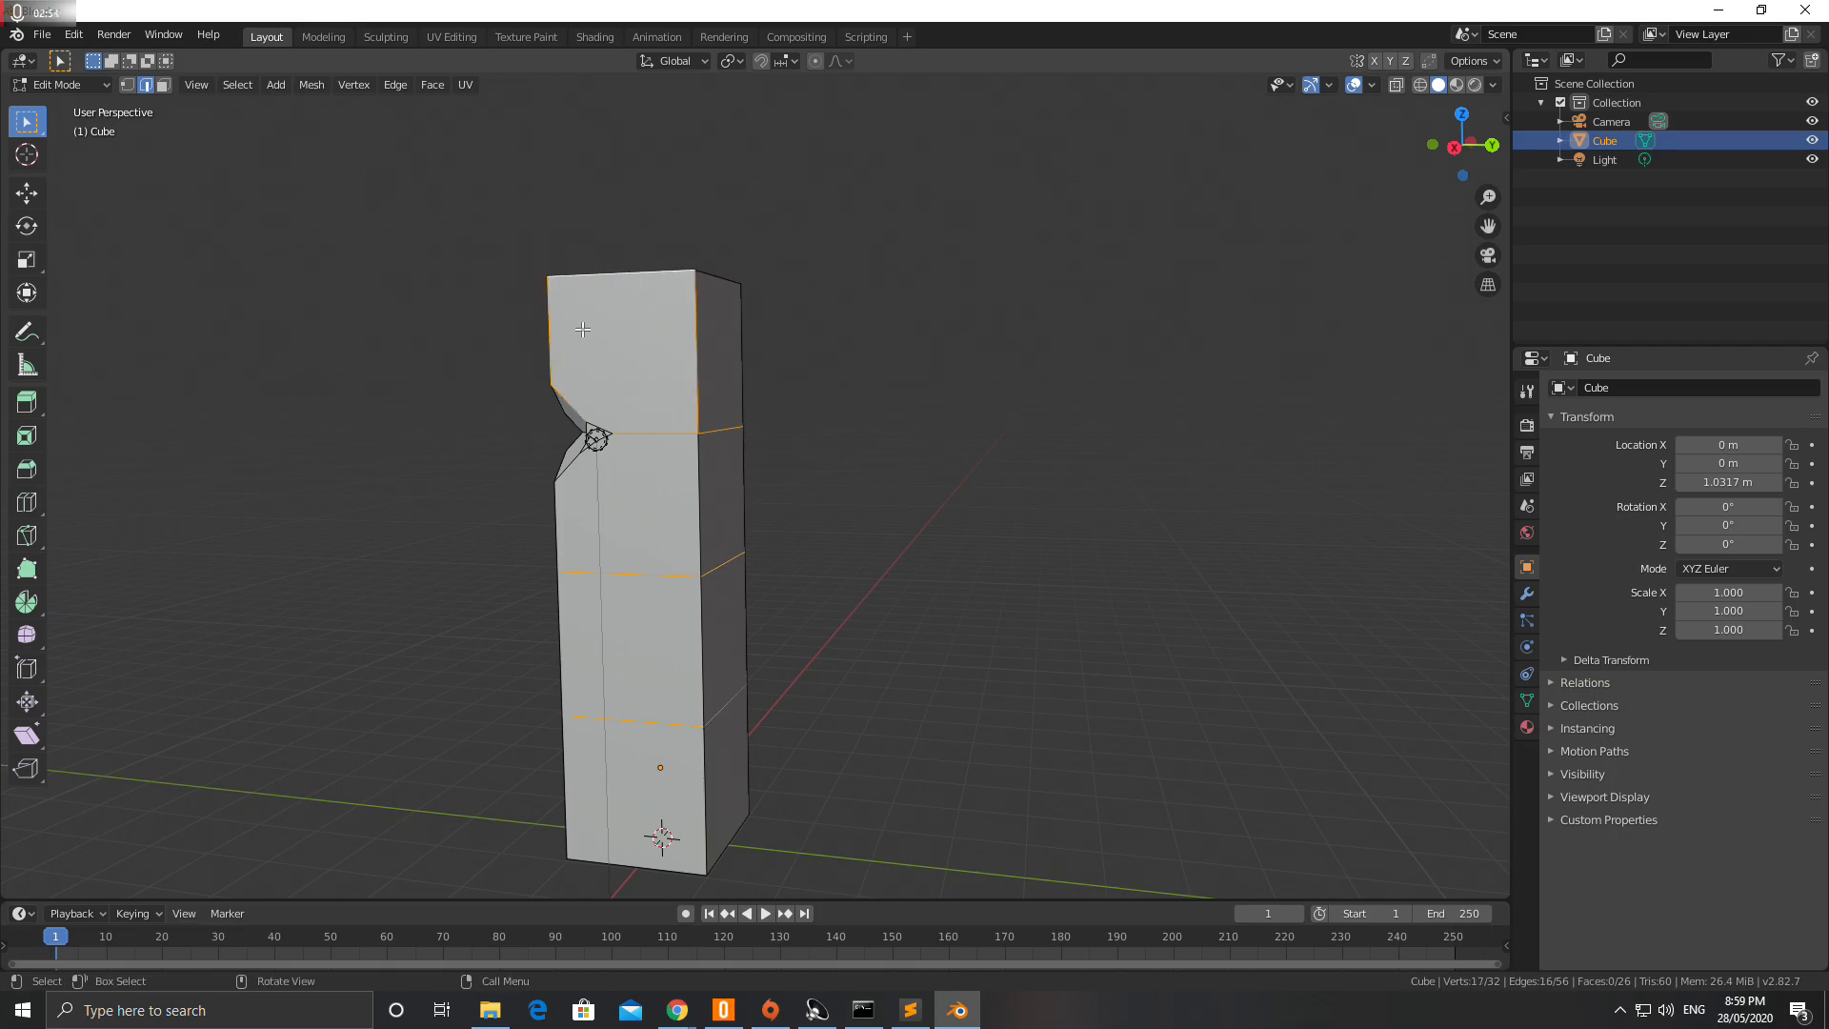
{"action": "middle_click_drag", "start_coordinate": [603, 292], "coordinate": [703, 438]}
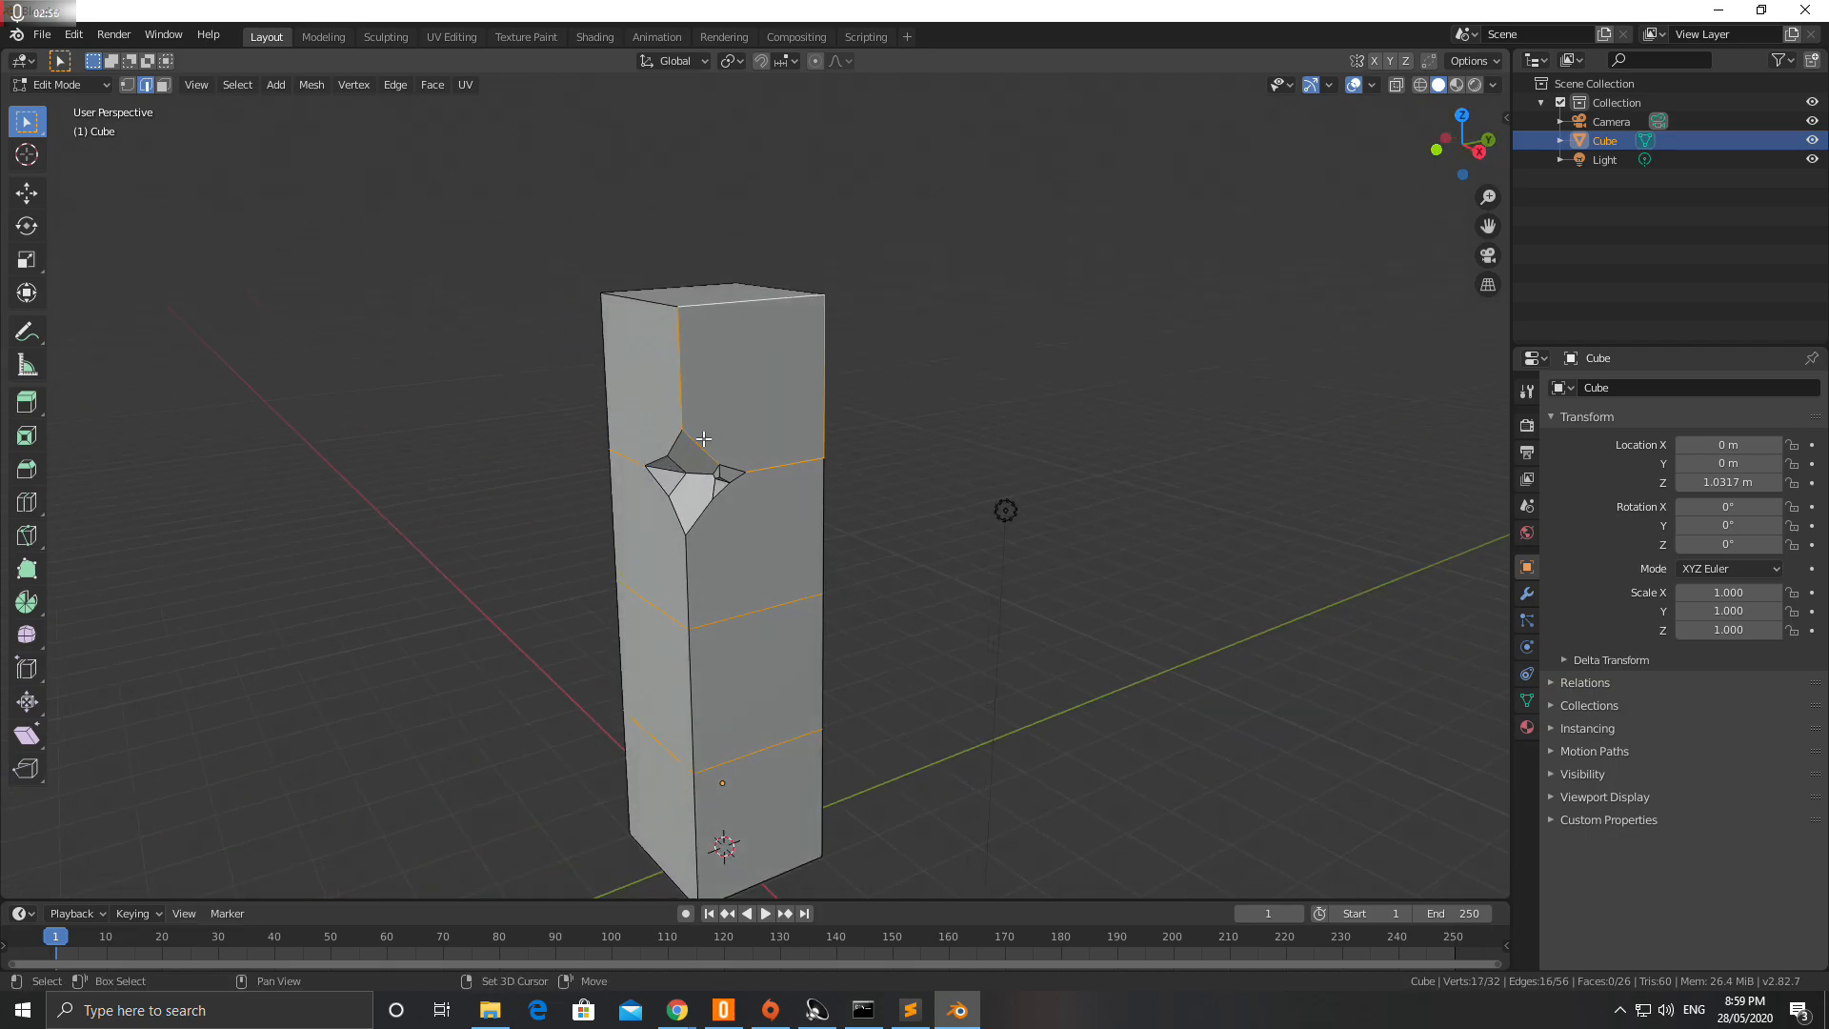
{"action": "middle_click_drag", "start_coordinate": [657, 359], "coordinate": [831, 394]}
{"action": "left_click", "coordinate": [755, 369], "text": "shift"}
{"action": "left_click", "coordinate": [755, 370], "text": "shift"}
{"action": "left_click", "coordinate": [790, 313], "text": "shift"}
{"action": "middle_click_drag", "start_coordinate": [641, 371], "coordinate": [783, 326]}
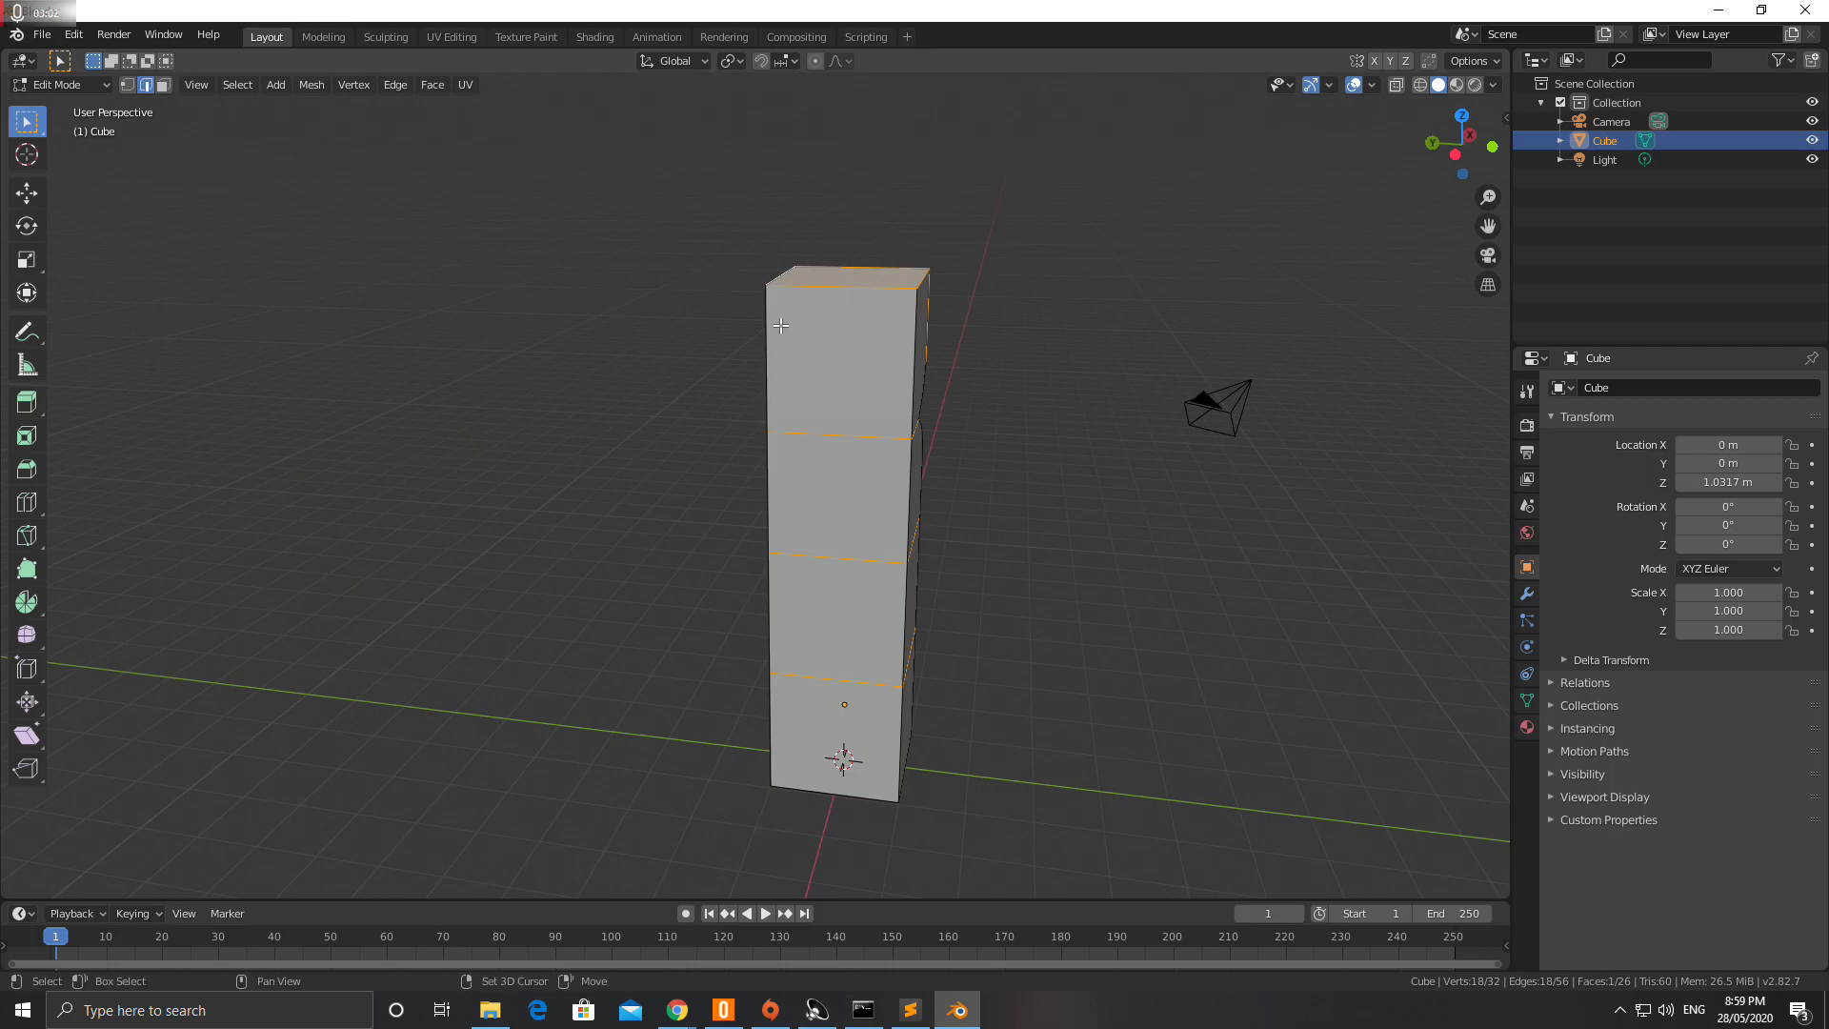
- Add the vertical corner edges of the column's segments to the selection
{"action": "left_click", "coordinate": [768, 489], "text": "shift"}
{"action": "left_click", "coordinate": [777, 622], "text": "shift"}
{"action": "left_click", "coordinate": [782, 710], "text": "shift"}
{"action": "middle_click_drag", "start_coordinate": [782, 711], "coordinate": [816, 632]}
{"action": "left_click", "coordinate": [641, 491], "text": "shift"}
{"action": "left_click", "coordinate": [643, 661], "text": "shift"}
{"action": "left_click", "coordinate": [646, 746], "text": "shift"}
{"action": "left_click", "coordinate": [569, 737], "text": "shift"}
{"action": "middle_click_drag", "start_coordinate": [448, 665], "coordinate": [733, 694]}
{"action": "left_click", "coordinate": [754, 692], "text": "shift"}
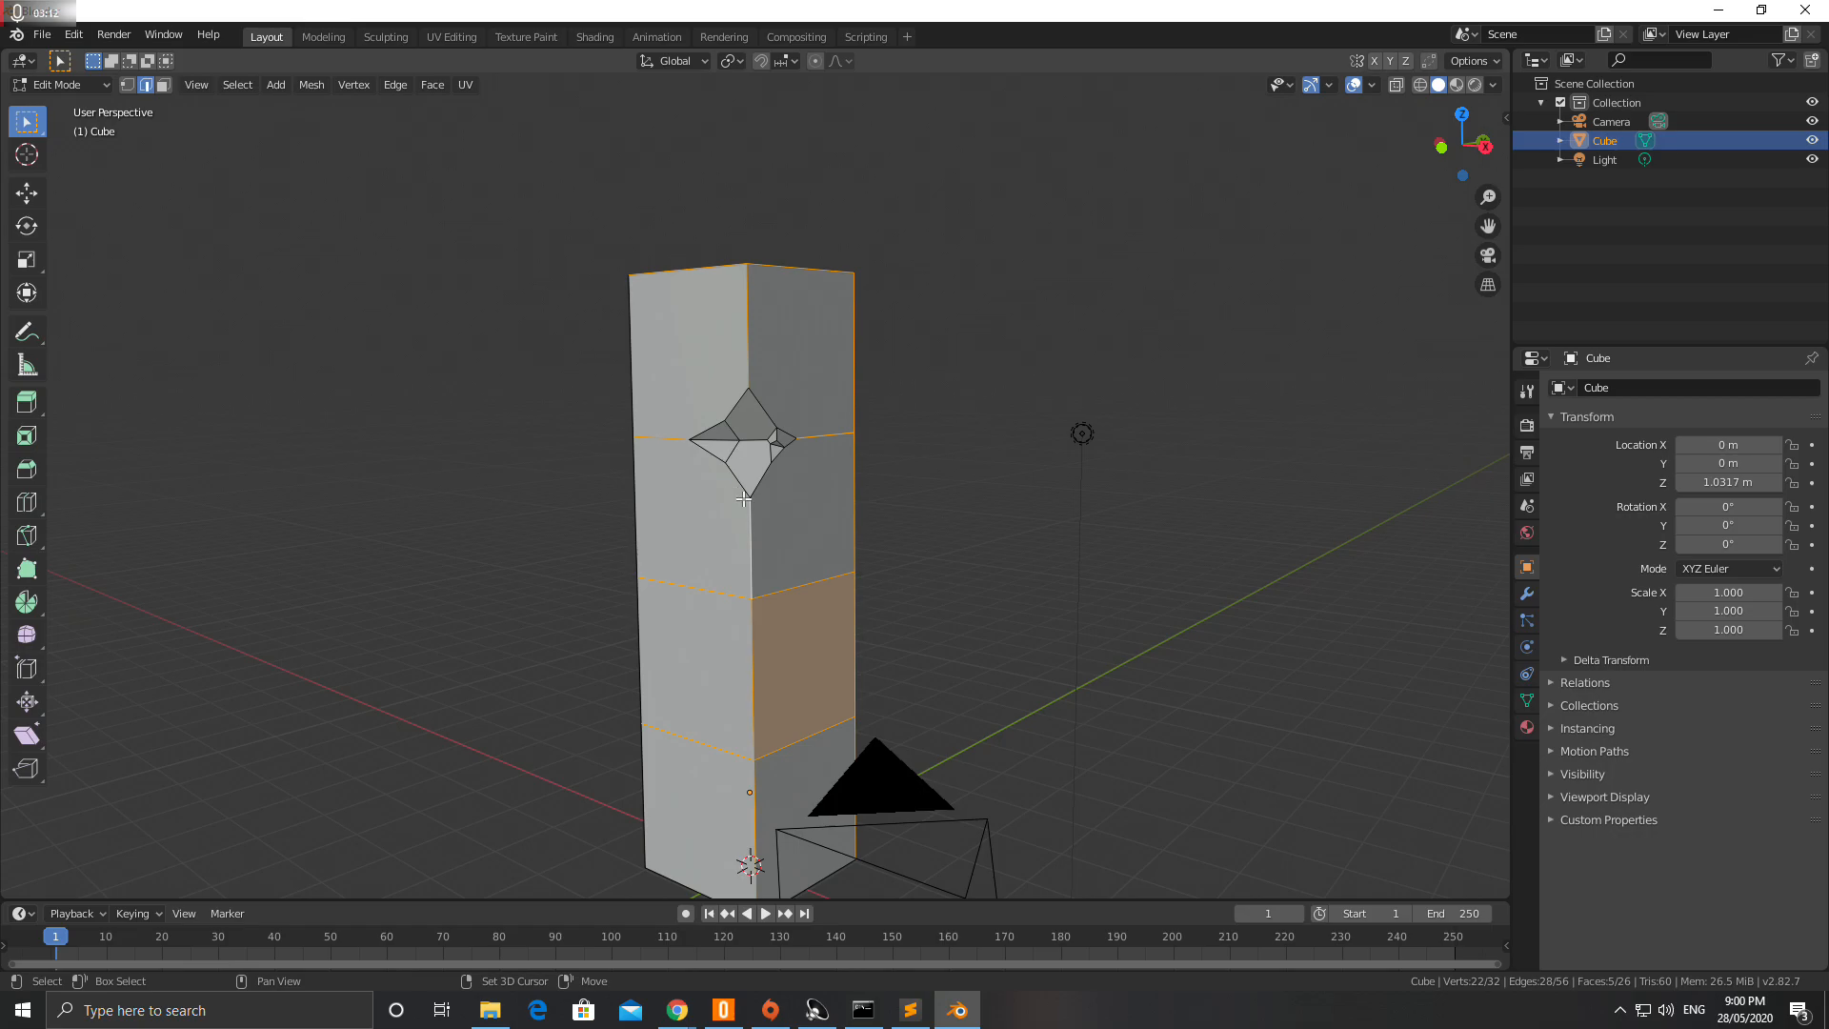
{"action": "middle_click_drag", "start_coordinate": [766, 477], "coordinate": [844, 746]}
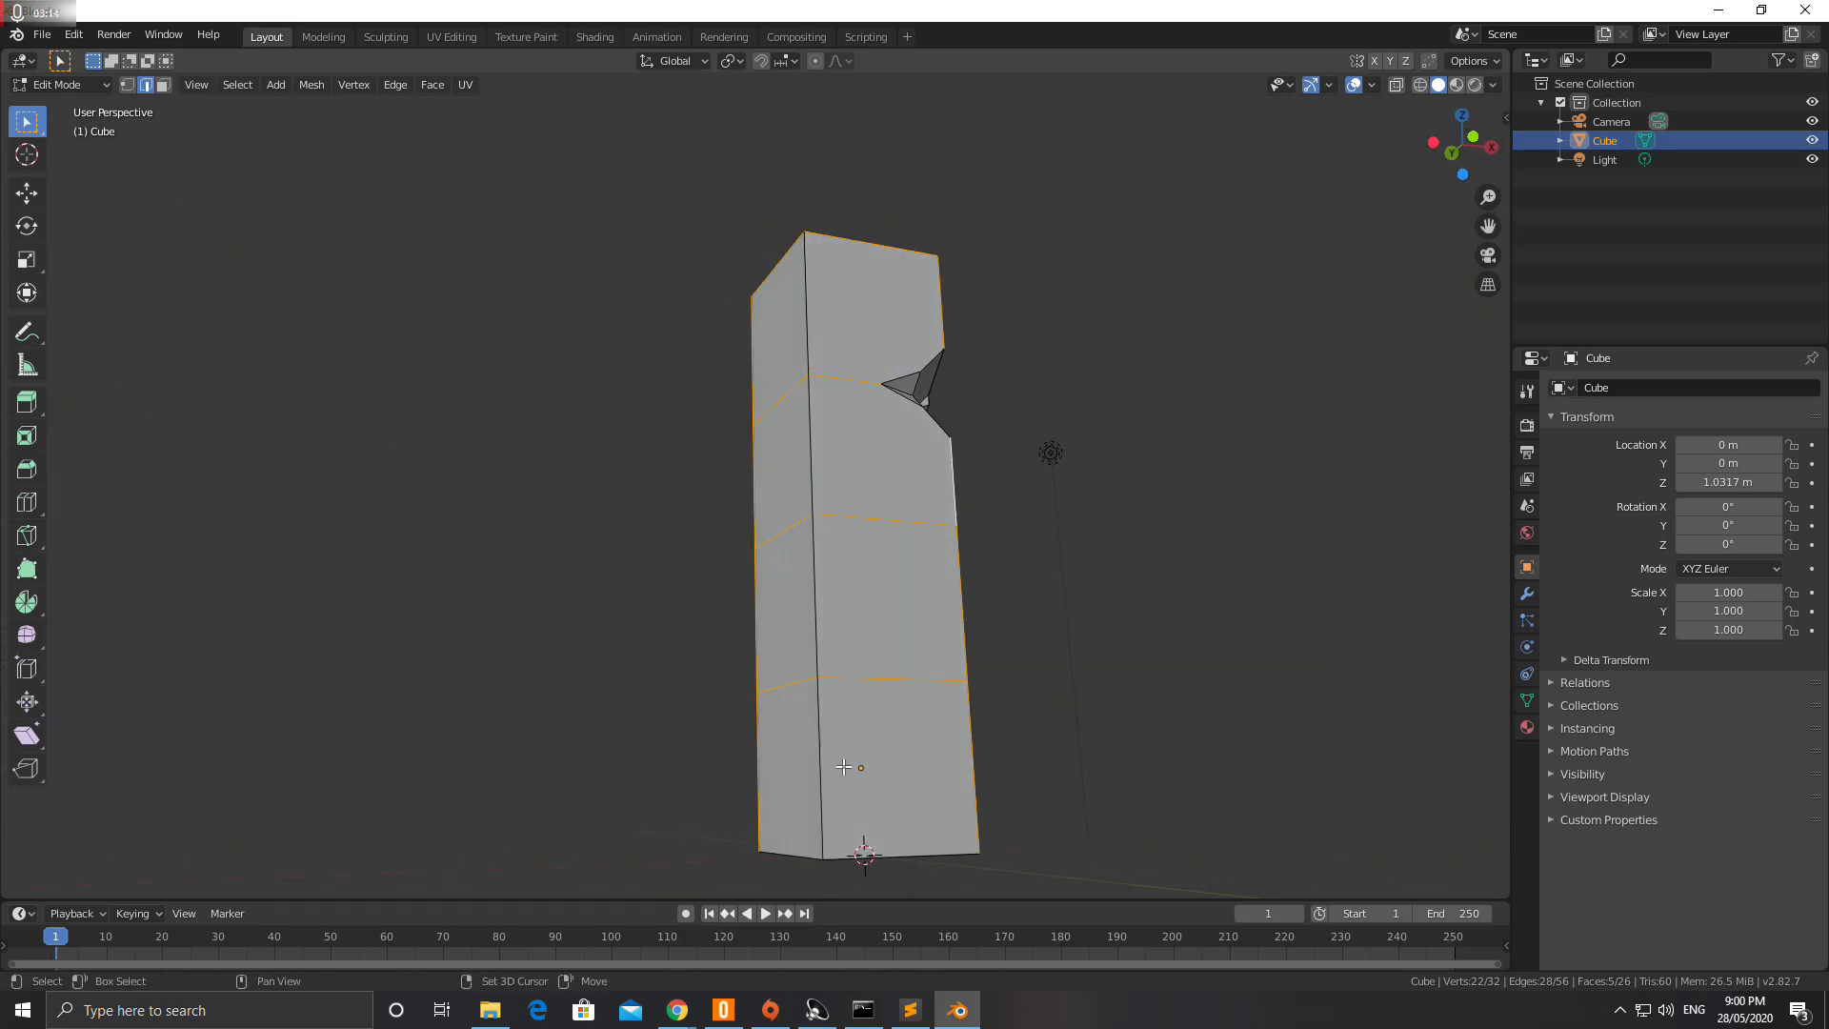
{"action": "left_click", "coordinate": [819, 542], "text": "shift"}
{"action": "left_click", "coordinate": [809, 306], "text": "shift"}
{"action": "left_click", "coordinate": [808, 415], "text": "shift"}
{"action": "left_click", "coordinate": [820, 746], "text": "shift"}
- Try to bevel all selected horizontal and vertical edges together by about 0.09 m, and clear the selection
{"action": "middle_click_drag", "start_coordinate": [972, 673], "coordinate": [863, 710]}
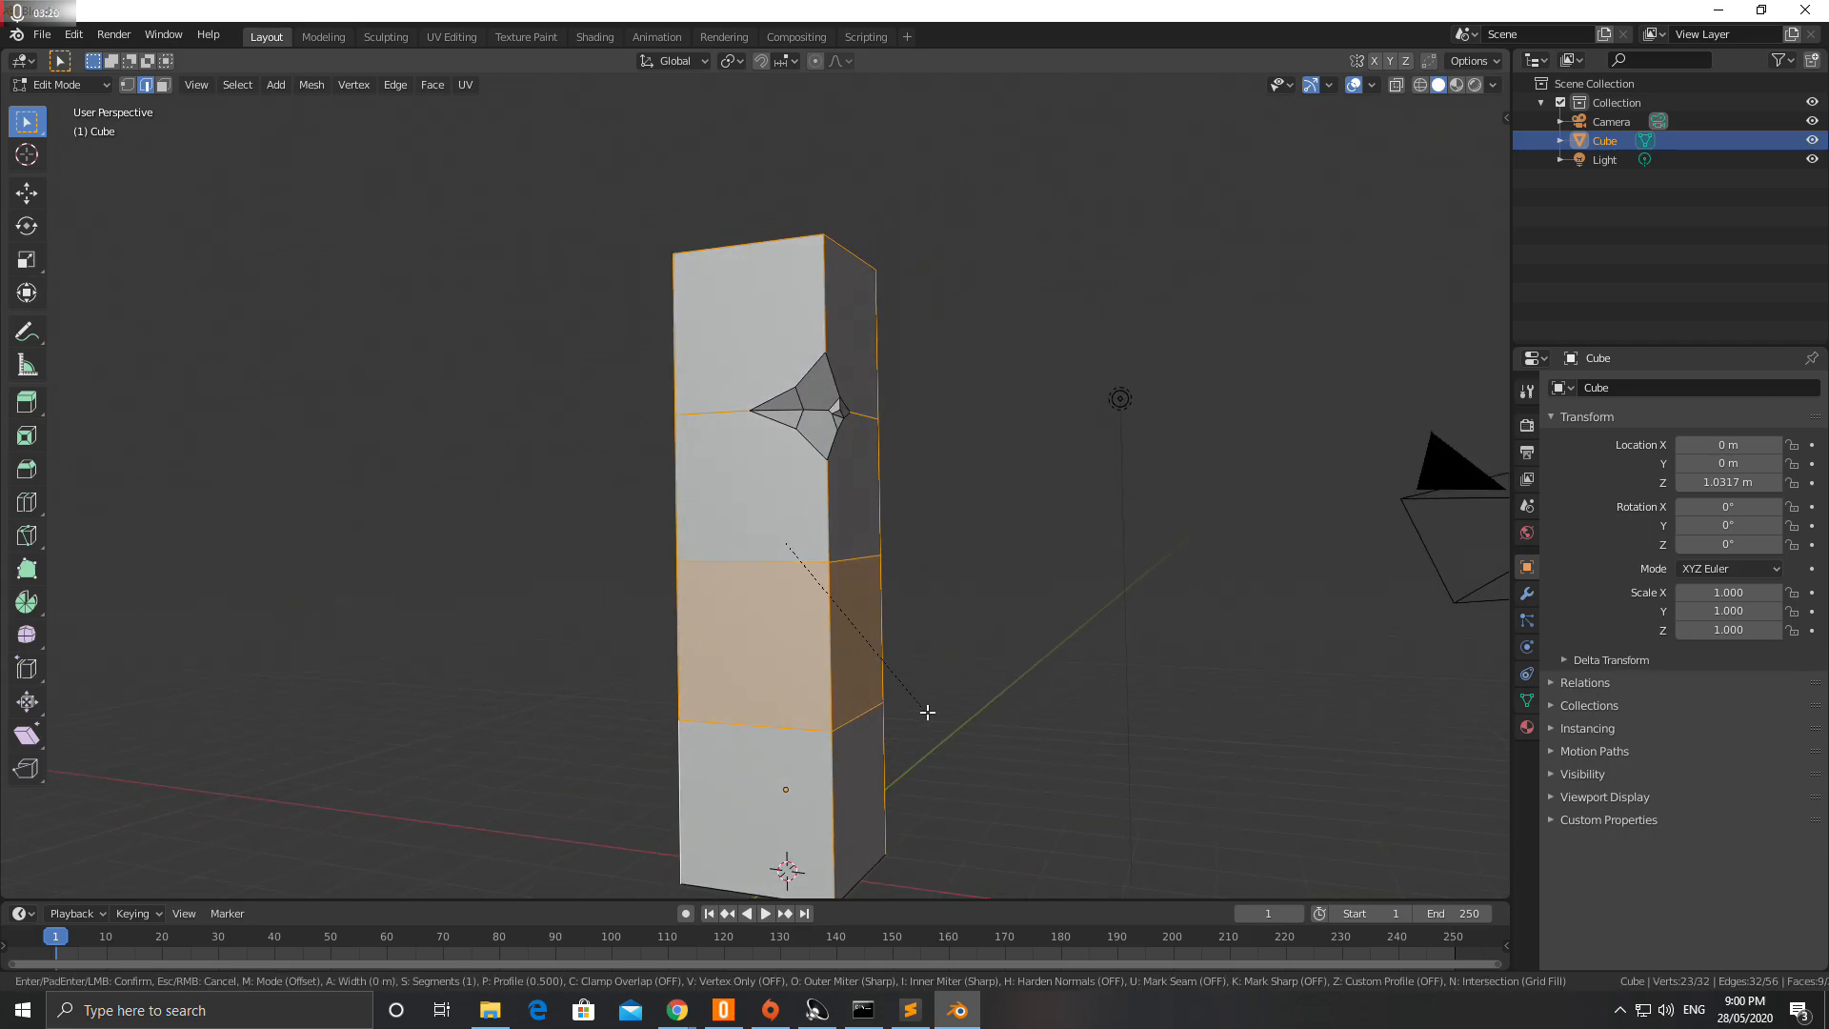
{"action": "key", "text": "ctrl+b"}
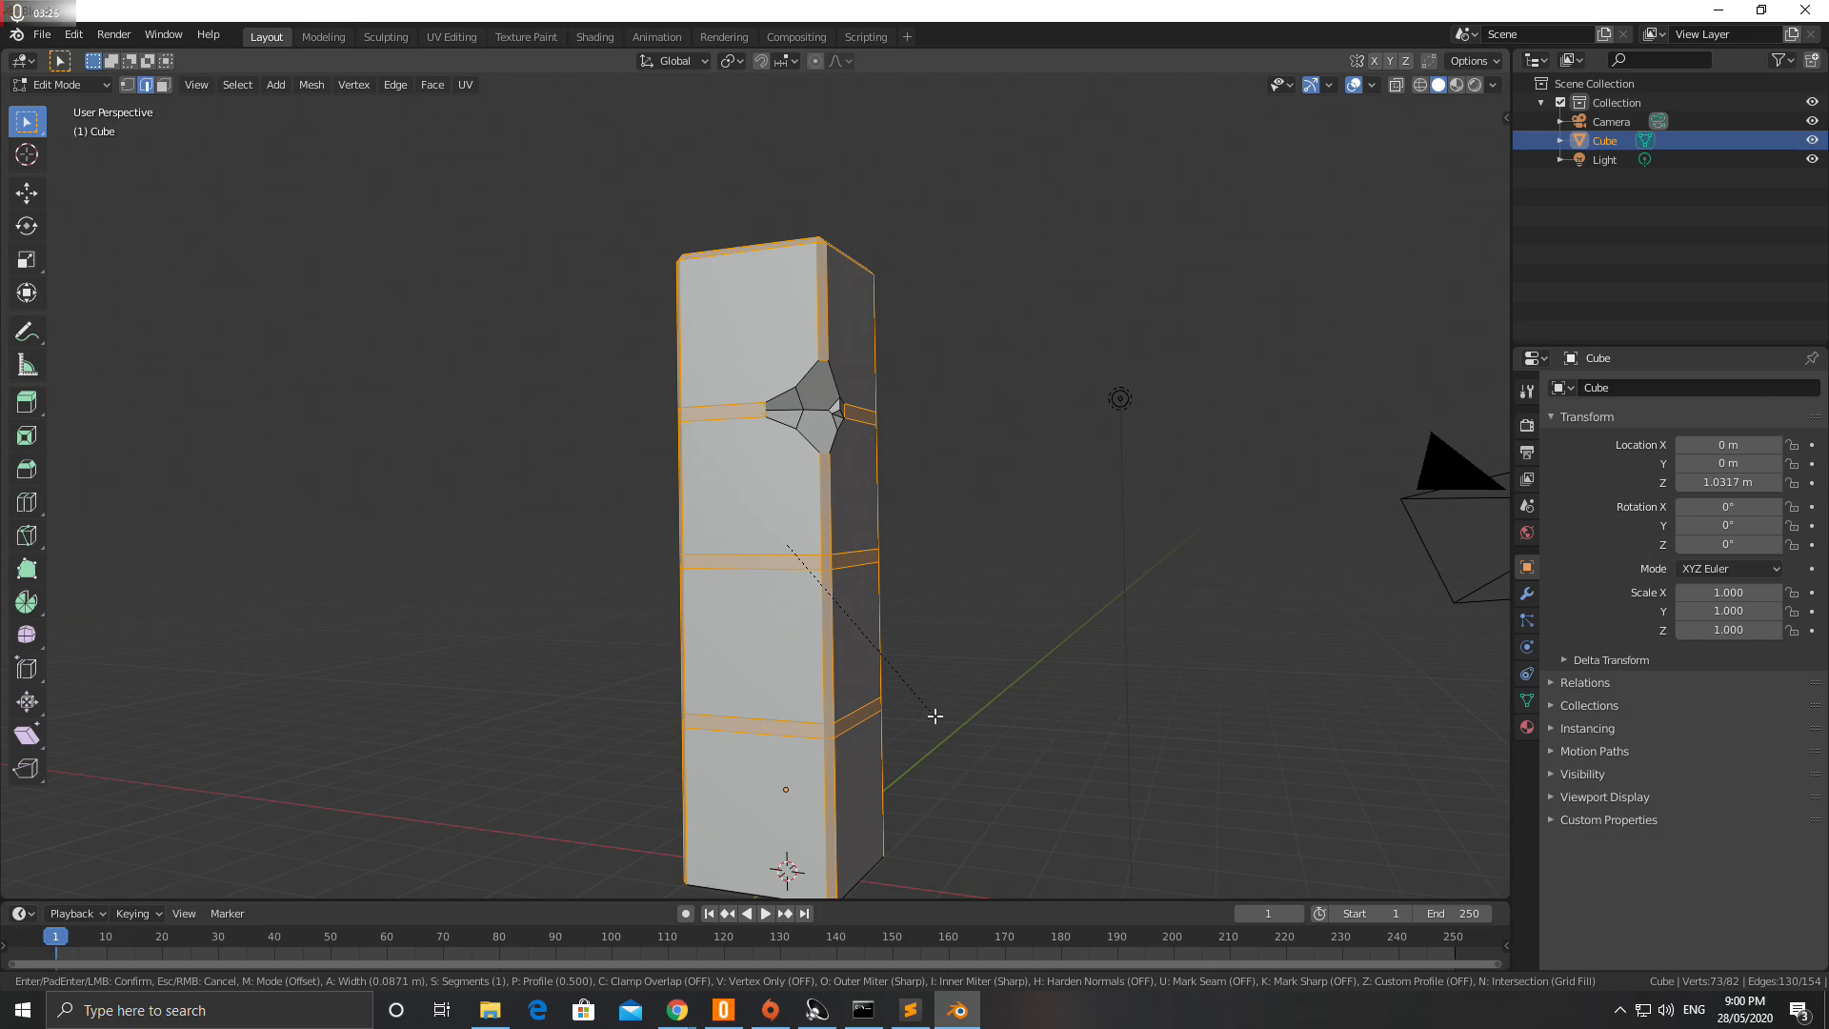
{"action": "key", "text": "Escape"}
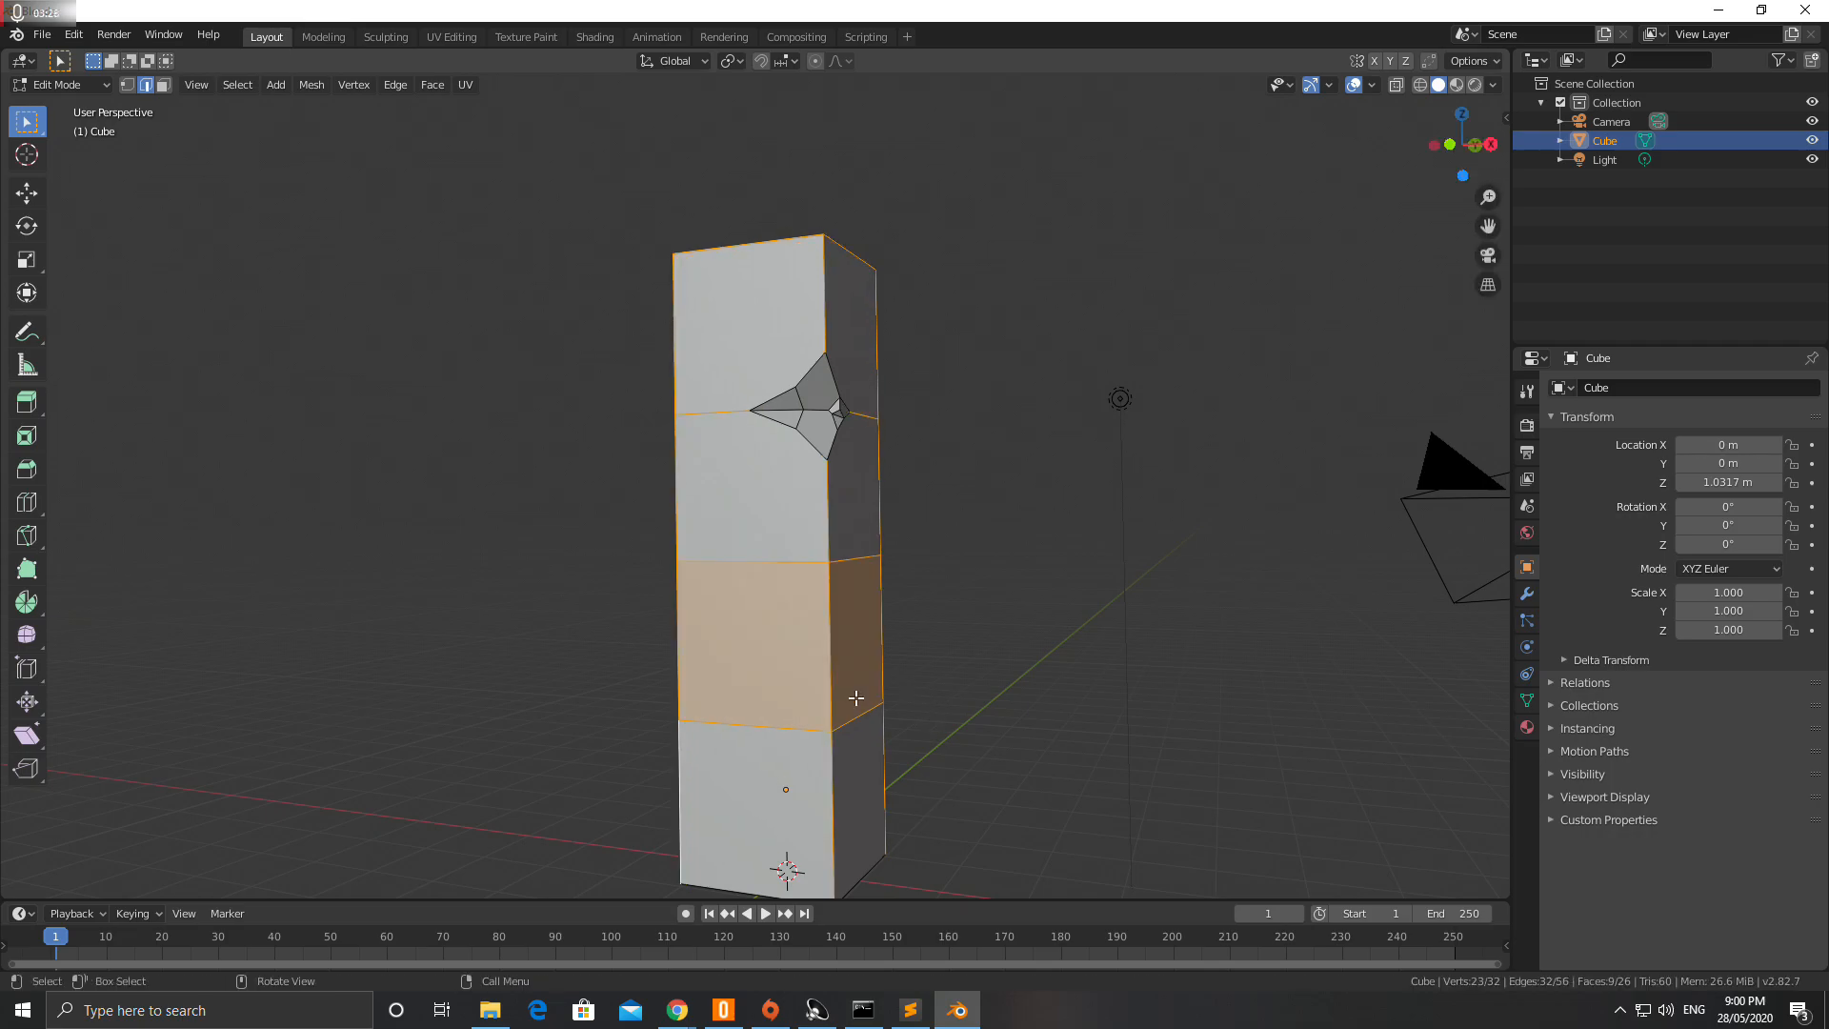
{"action": "middle_click_drag", "start_coordinate": [774, 666], "coordinate": [767, 572]}
{"action": "left_click", "coordinate": [769, 573]}
{"action": "key", "text": "alt+a"}
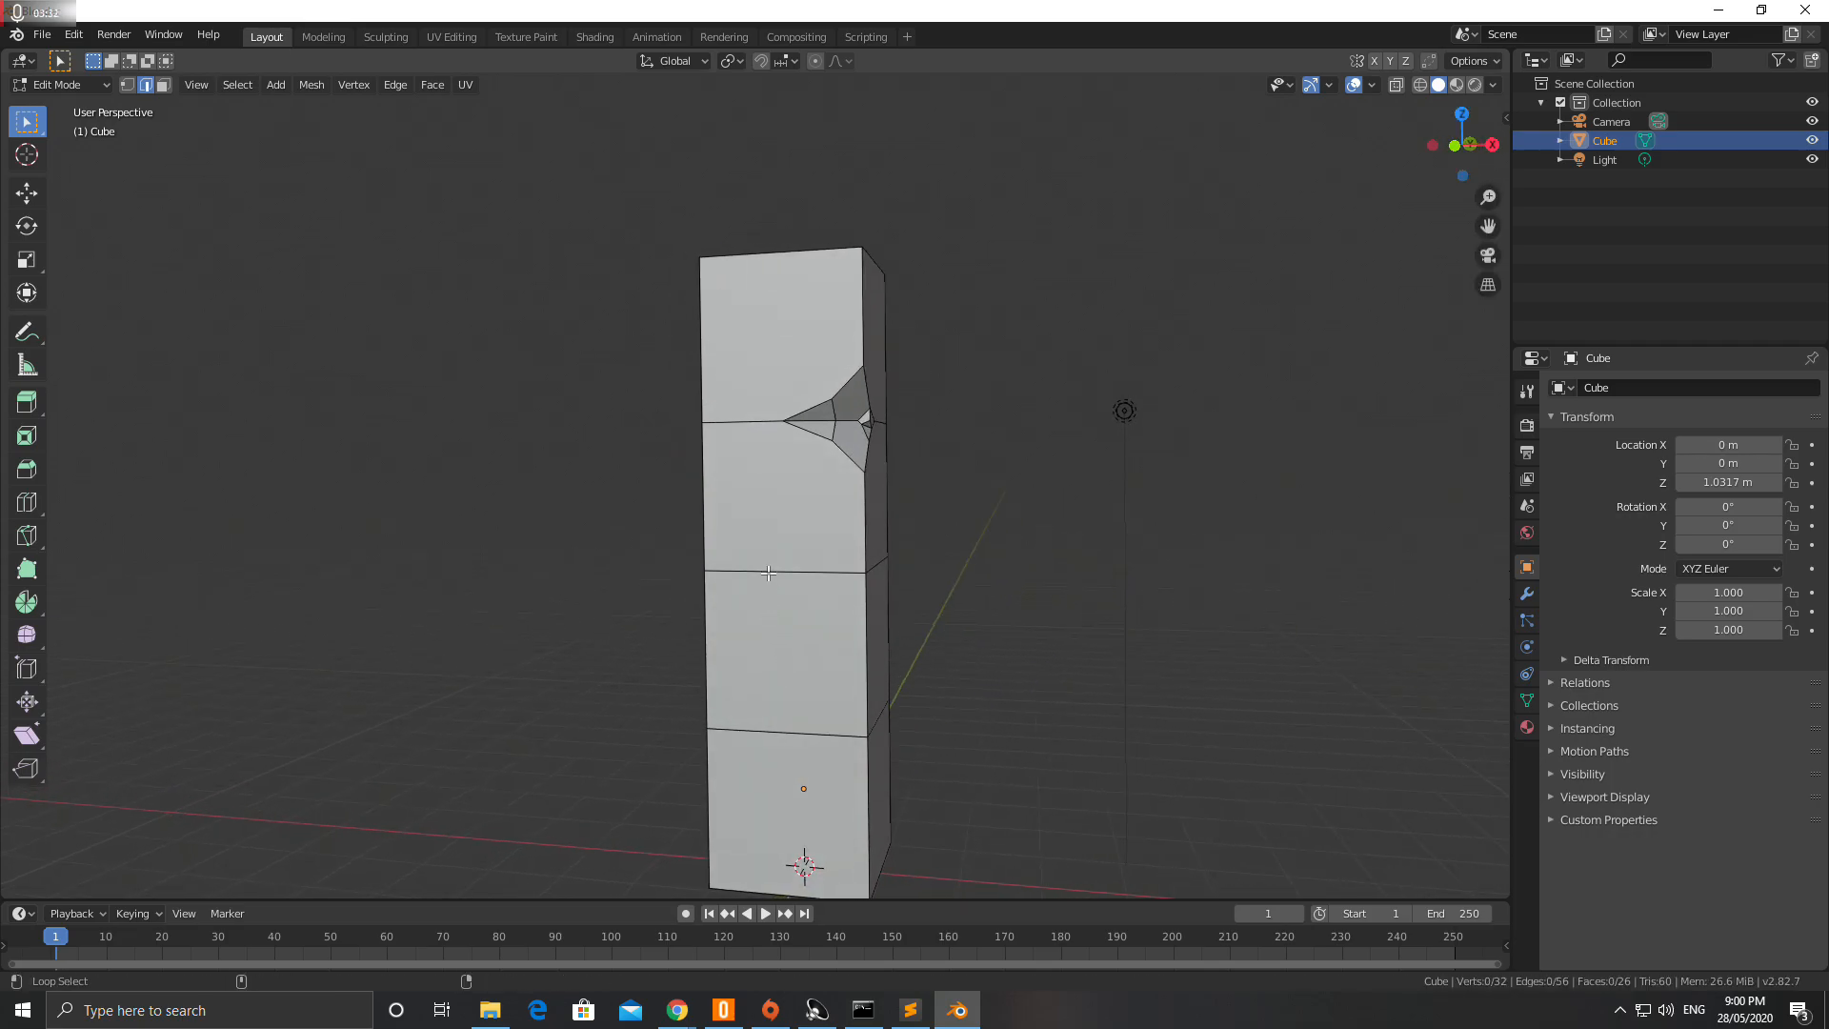
- Bevel the column's three horizontal edge rings by about 0.08 m with two segments
{"action": "left_click", "coordinate": [780, 577], "text": "alt"}
{"action": "left_click", "coordinate": [782, 729], "text": "alt+shift"}
{"action": "left_click", "coordinate": [748, 420], "text": "shift"}
{"action": "middle_click_drag", "start_coordinate": [747, 420], "coordinate": [821, 426]}
{"action": "left_click", "coordinate": [821, 426], "text": "shift"}
{"action": "middle_click_drag", "start_coordinate": [604, 397], "coordinate": [734, 457]}
{"action": "left_click", "coordinate": [797, 431], "text": "shift"}
{"action": "middle_click_drag", "start_coordinate": [764, 598], "coordinate": [877, 535]}
{"action": "key", "text": "ctrl+b"}
{"action": "scroll", "coordinate": [888, 538], "scroll_direction": "up", "scroll_amount": 1}
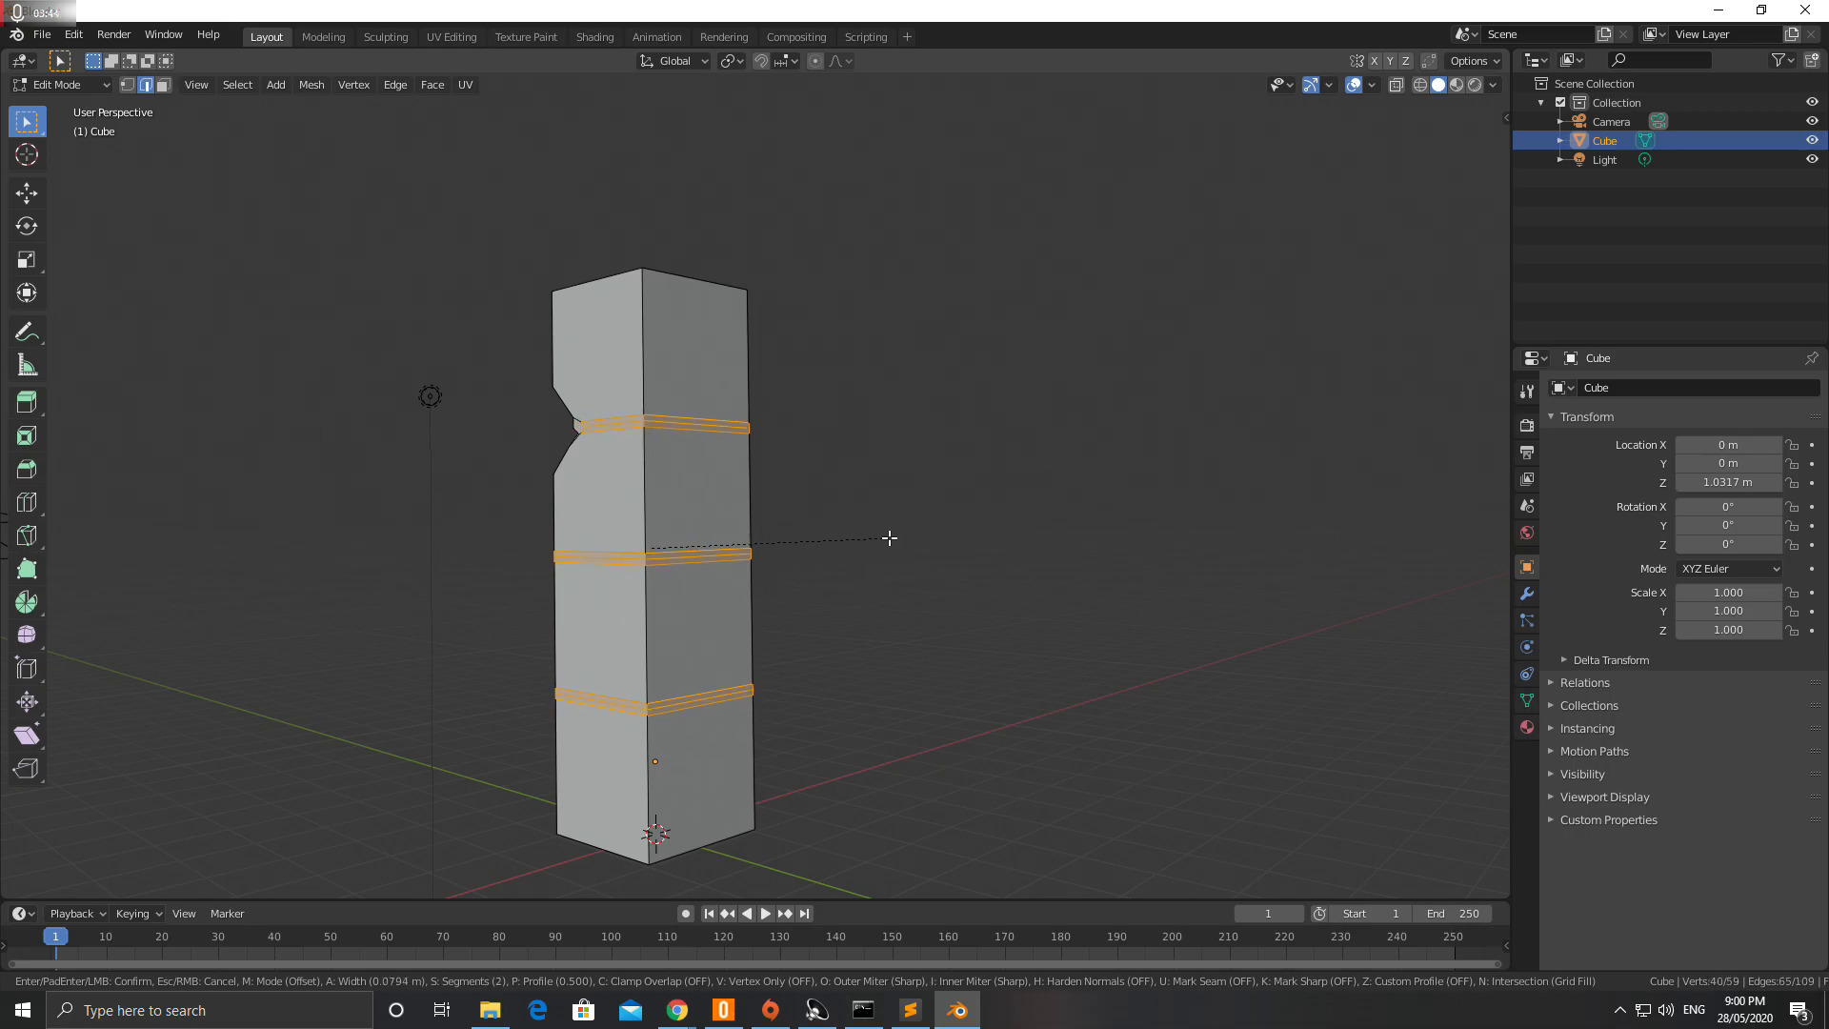
{"action": "left_click", "coordinate": [889, 539]}
- Scale the middle edge loops of the three beveled bands to about 0.96 in X and Y only, forming grooves
{"action": "middle_click_drag", "start_coordinate": [825, 515], "coordinate": [633, 436]}
{"action": "left_click", "coordinate": [666, 436]}
{"action": "left_click", "coordinate": [666, 435], "text": "alt"}
{"action": "left_click", "coordinate": [800, 467], "text": "shift"}
{"action": "left_click", "coordinate": [834, 603], "text": "alt+shift"}
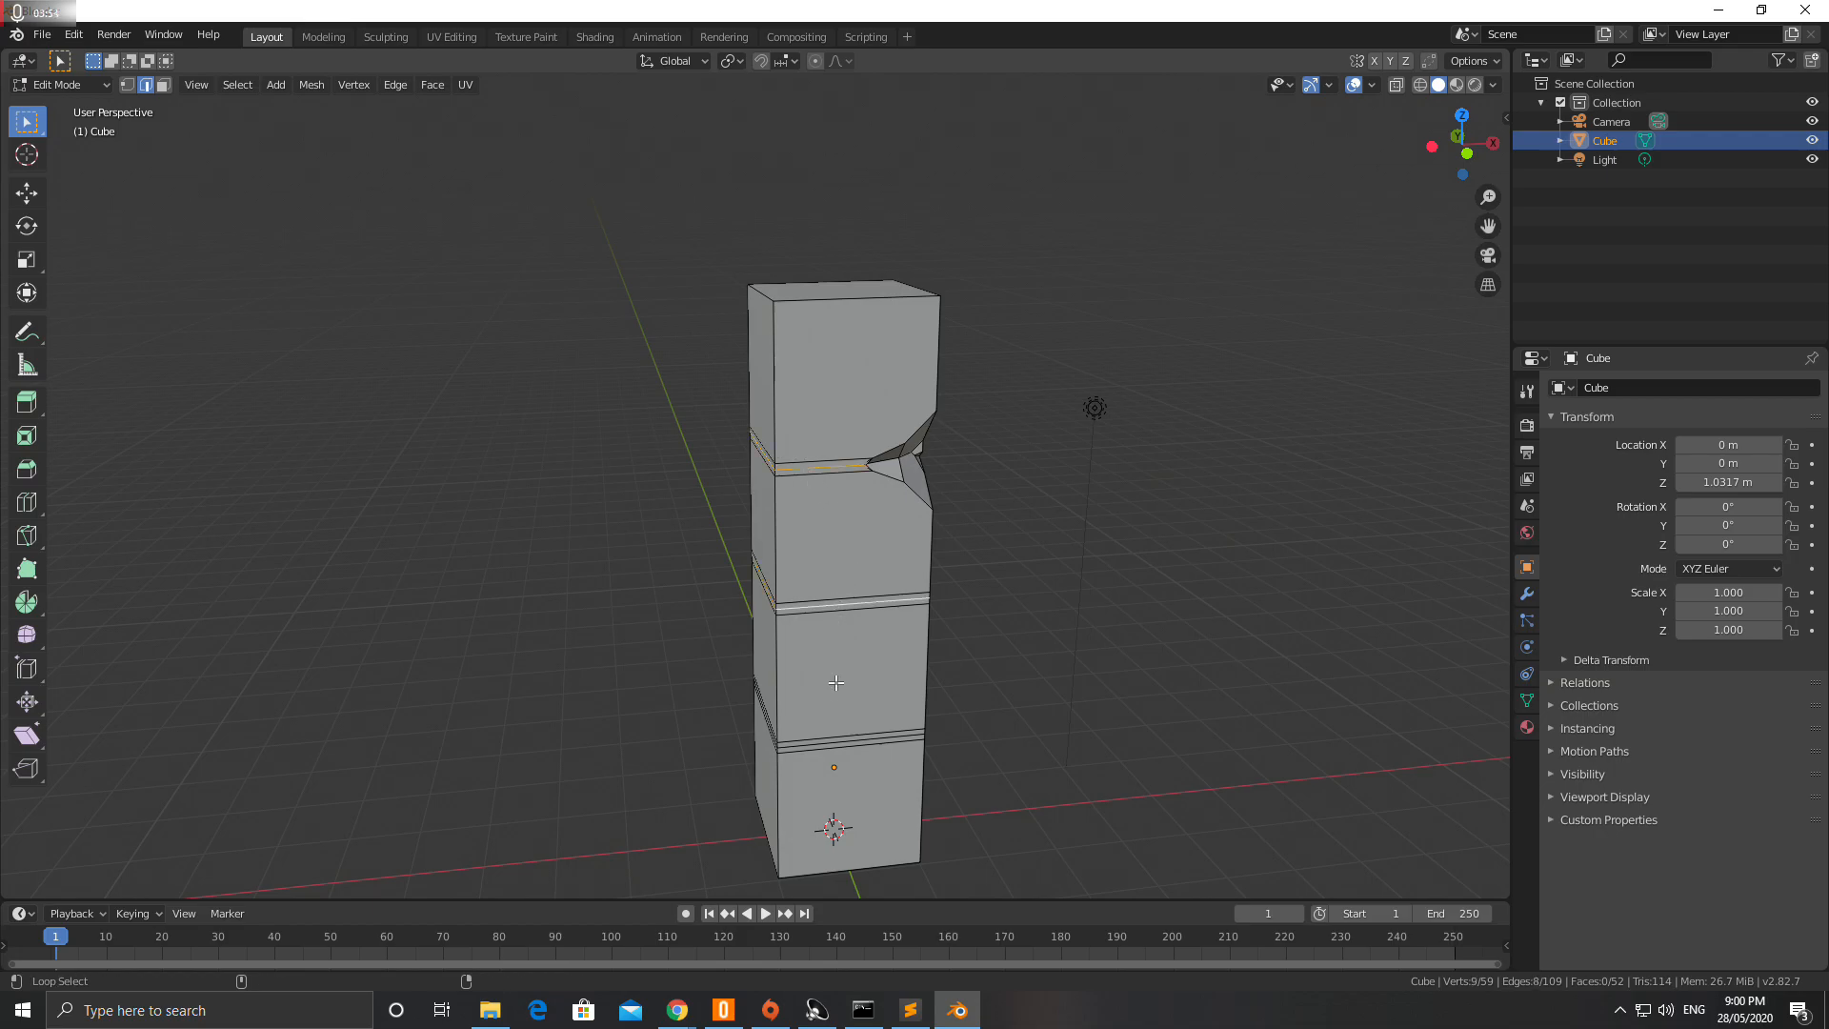
{"action": "left_click", "coordinate": [835, 745], "text": "alt+shift"}
{"action": "middle_click_drag", "start_coordinate": [609, 580], "coordinate": [658, 552]}
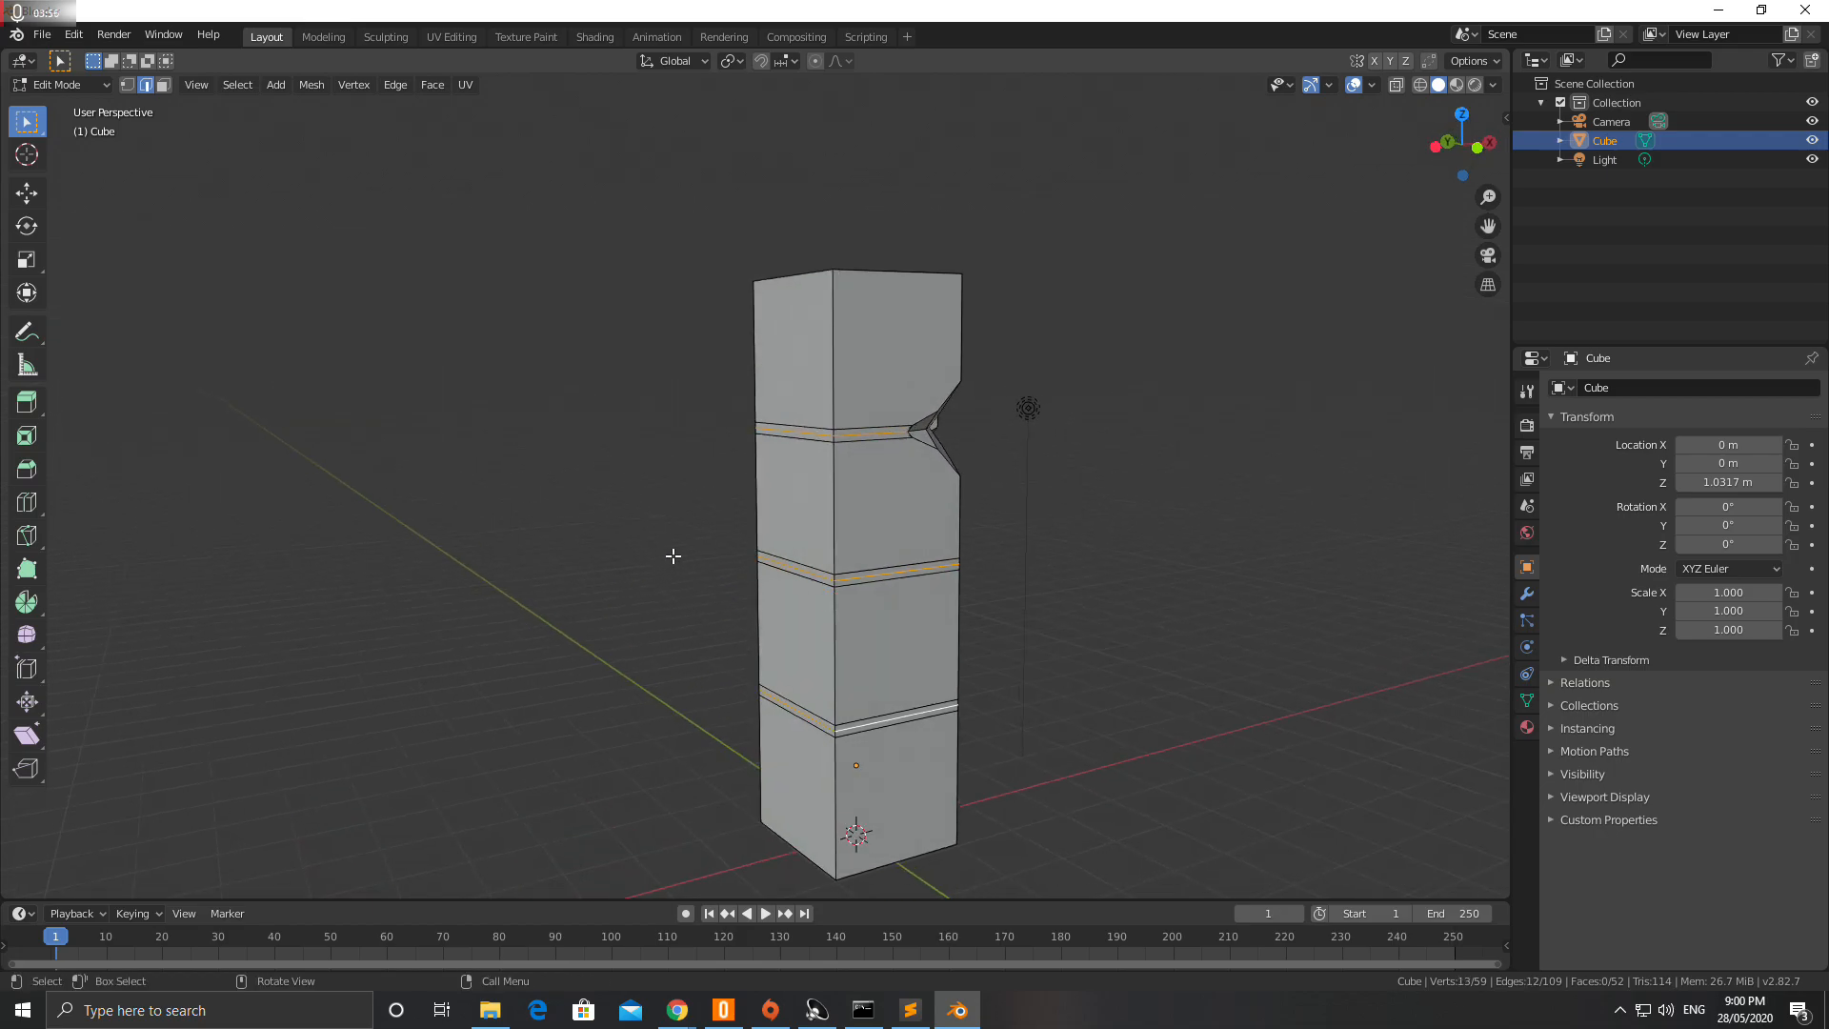
{"action": "key", "text": "s"}
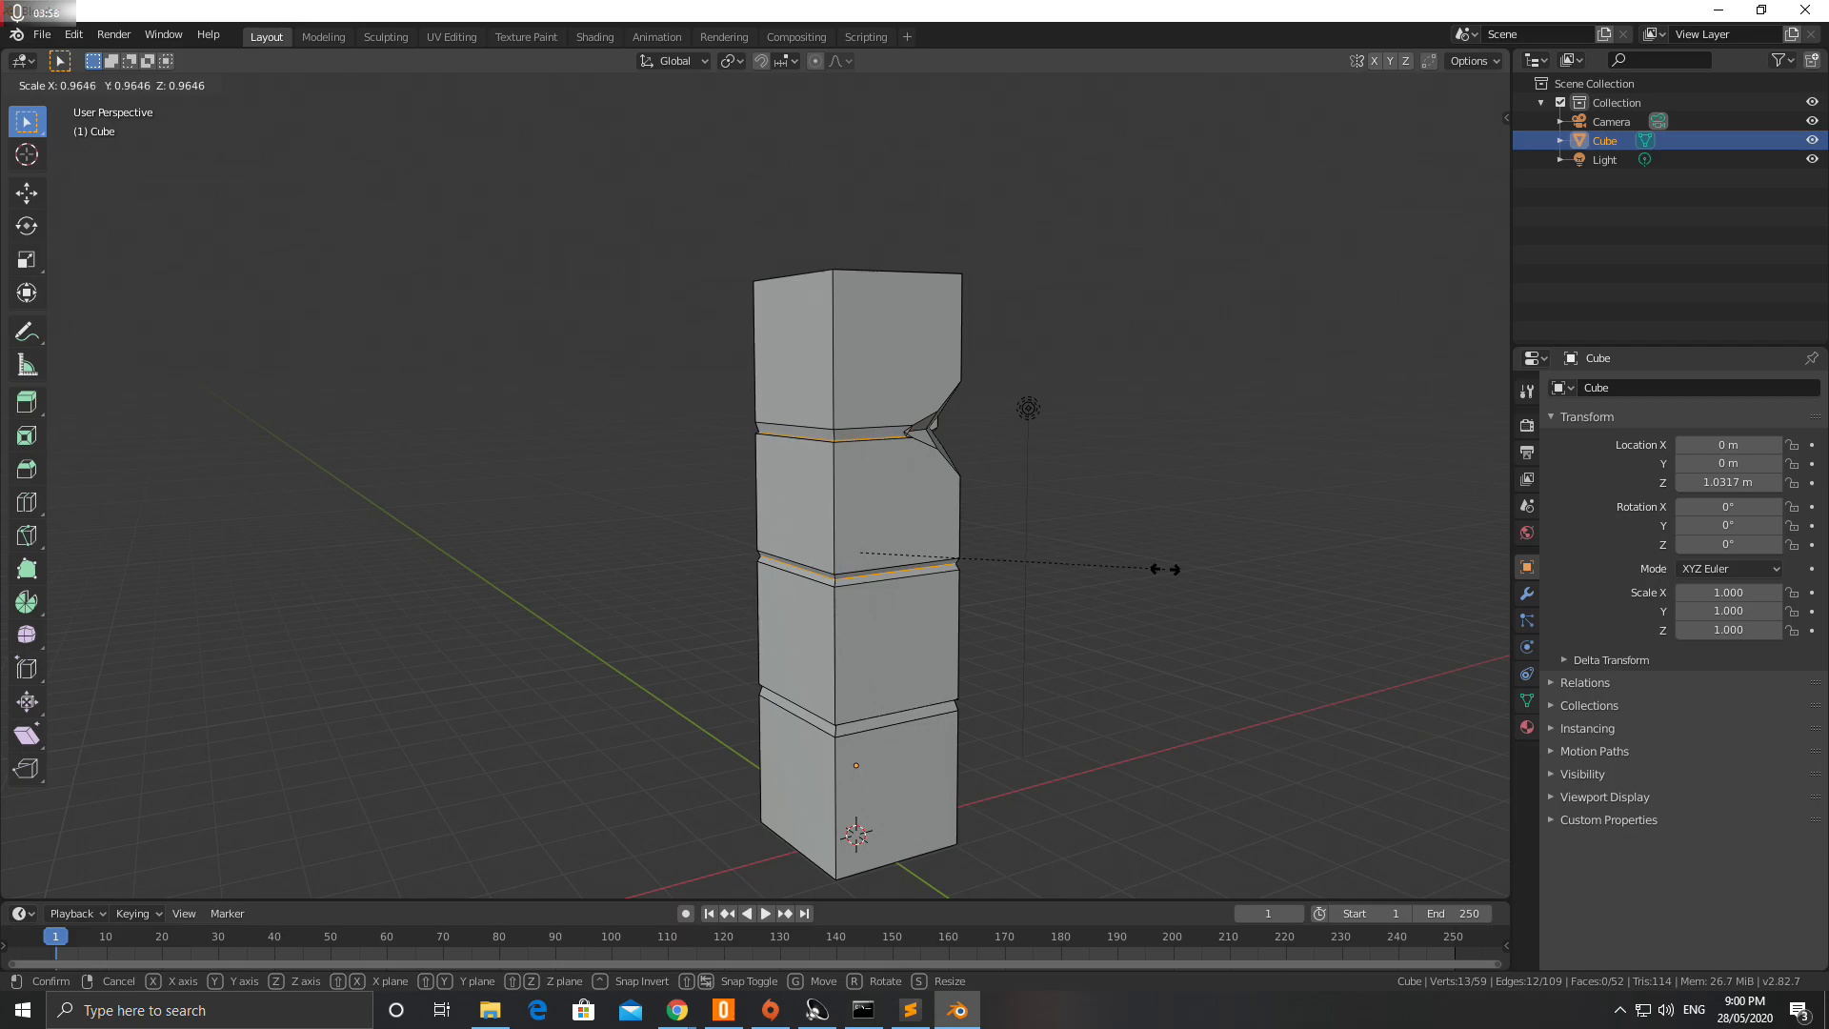
{"action": "key", "text": "shift+z"}
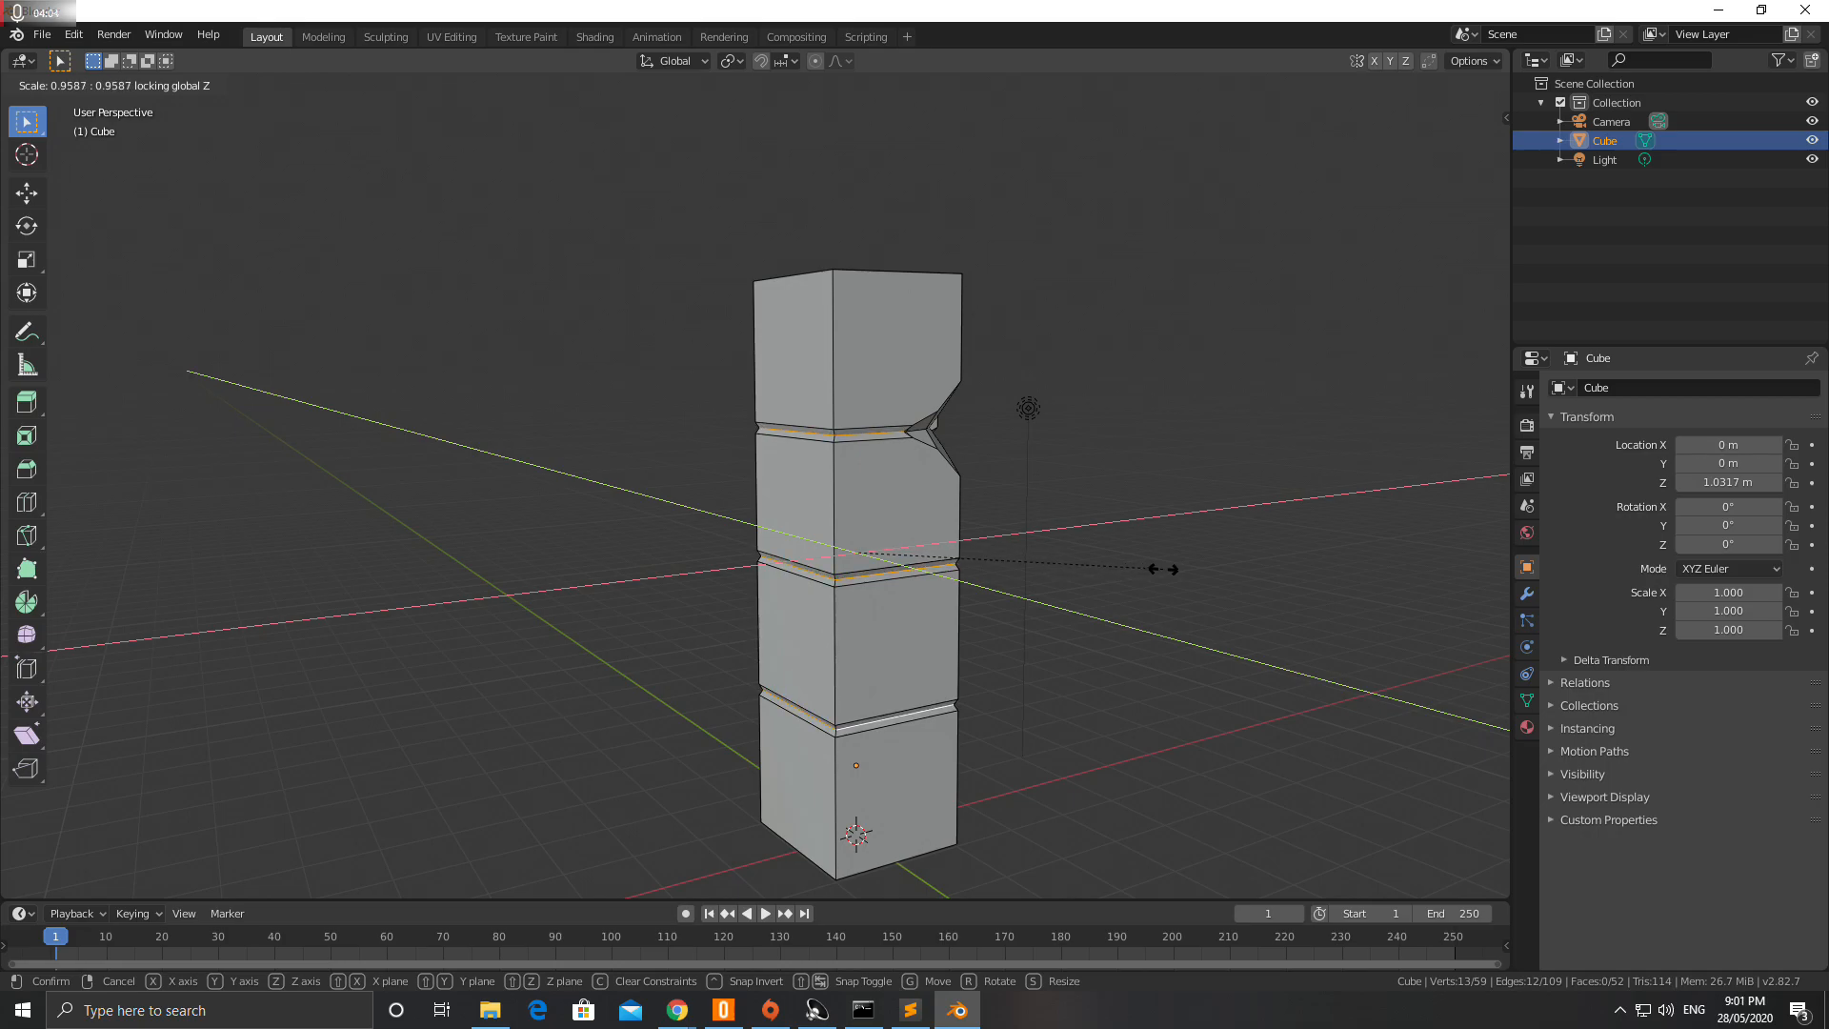
{"action": "left_click", "coordinate": [1161, 569]}
- Select the top face's four boundary edges and two vertical corner edges of the top block, including the notched one
{"action": "key", "text": "Tab"}
{"action": "middle_click_drag", "start_coordinate": [1127, 576], "coordinate": [883, 563]}
{"action": "scroll", "coordinate": [720, 449], "scroll_direction": "up", "scroll_amount": 5}
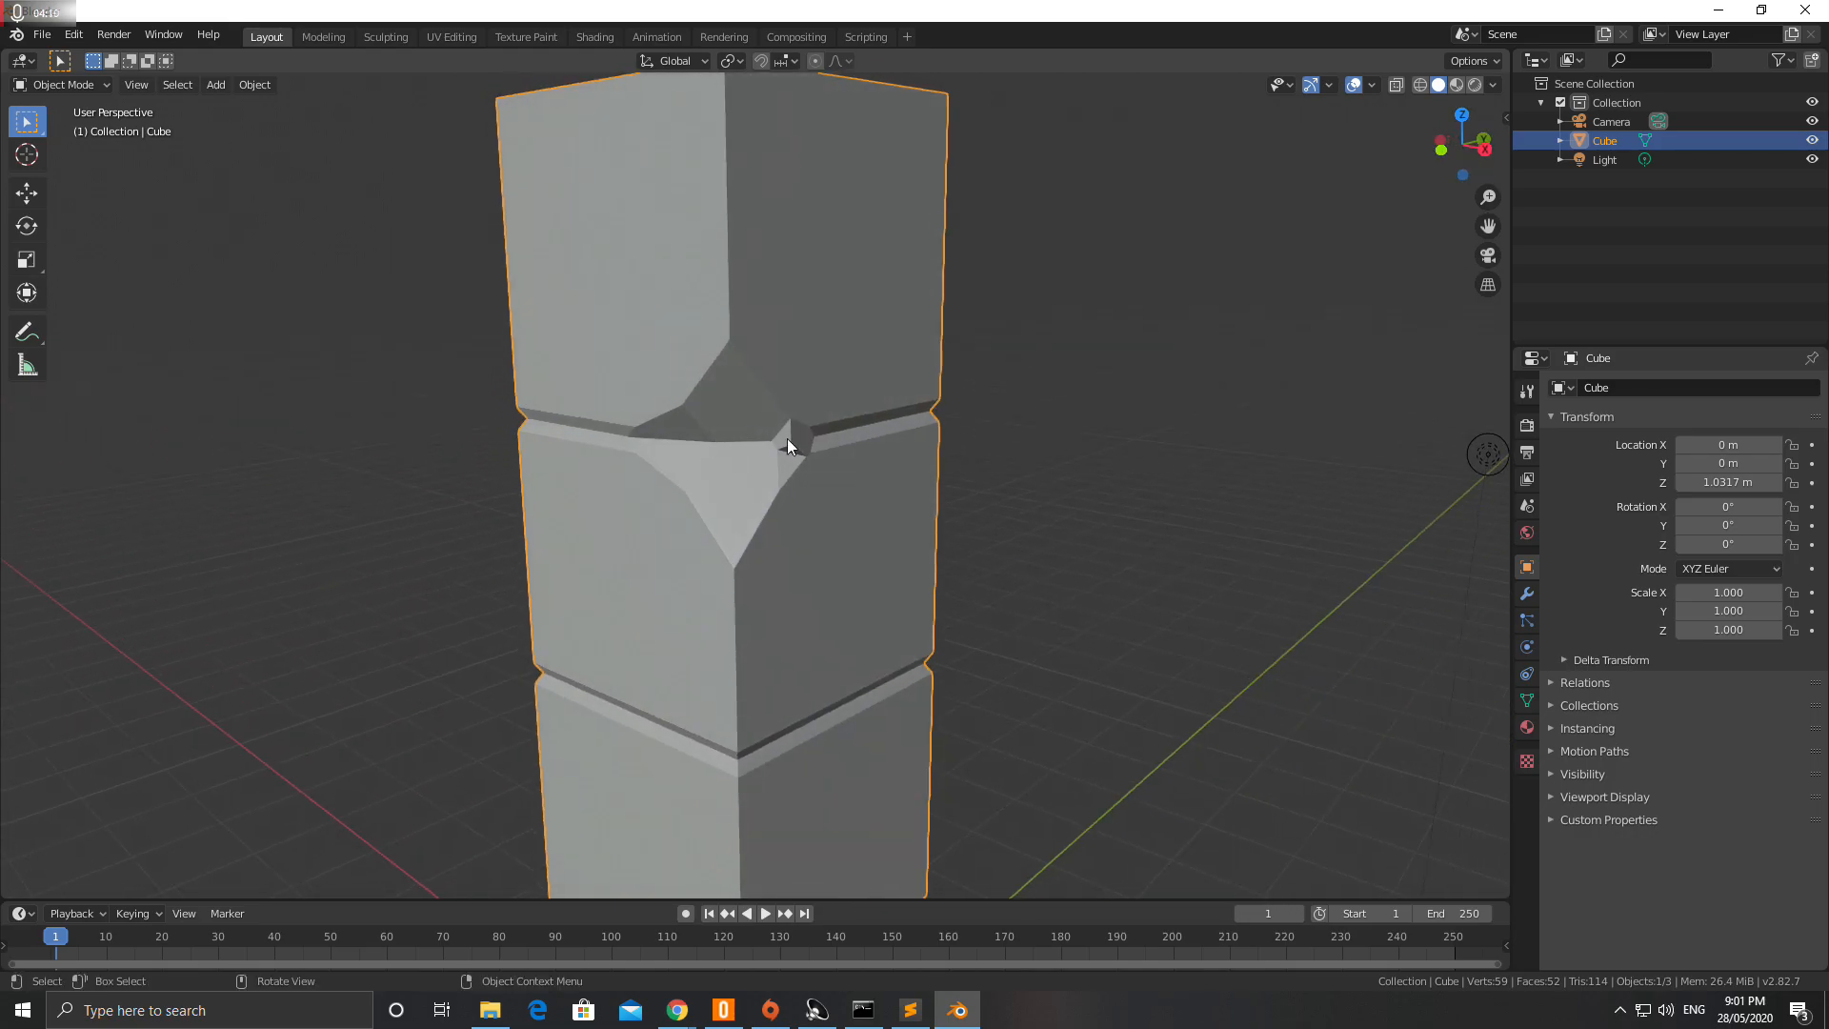
{"action": "middle_click_drag", "start_coordinate": [781, 448], "coordinate": [848, 485]}
{"action": "key", "text": "Tab"}
{"action": "scroll", "coordinate": [854, 463], "scroll_direction": "down", "scroll_amount": 5}
{"action": "left_click", "coordinate": [730, 352]}
{"action": "middle_click_drag", "start_coordinate": [719, 354], "coordinate": [844, 385]}
{"action": "left_click", "coordinate": [842, 386], "text": "shift"}
{"action": "left_click", "coordinate": [822, 322], "text": "shift"}
{"action": "left_click", "coordinate": [874, 323], "text": "shift"}
{"action": "left_click", "coordinate": [917, 286], "text": "shift"}
{"action": "left_click", "coordinate": [832, 279], "text": "shift"}
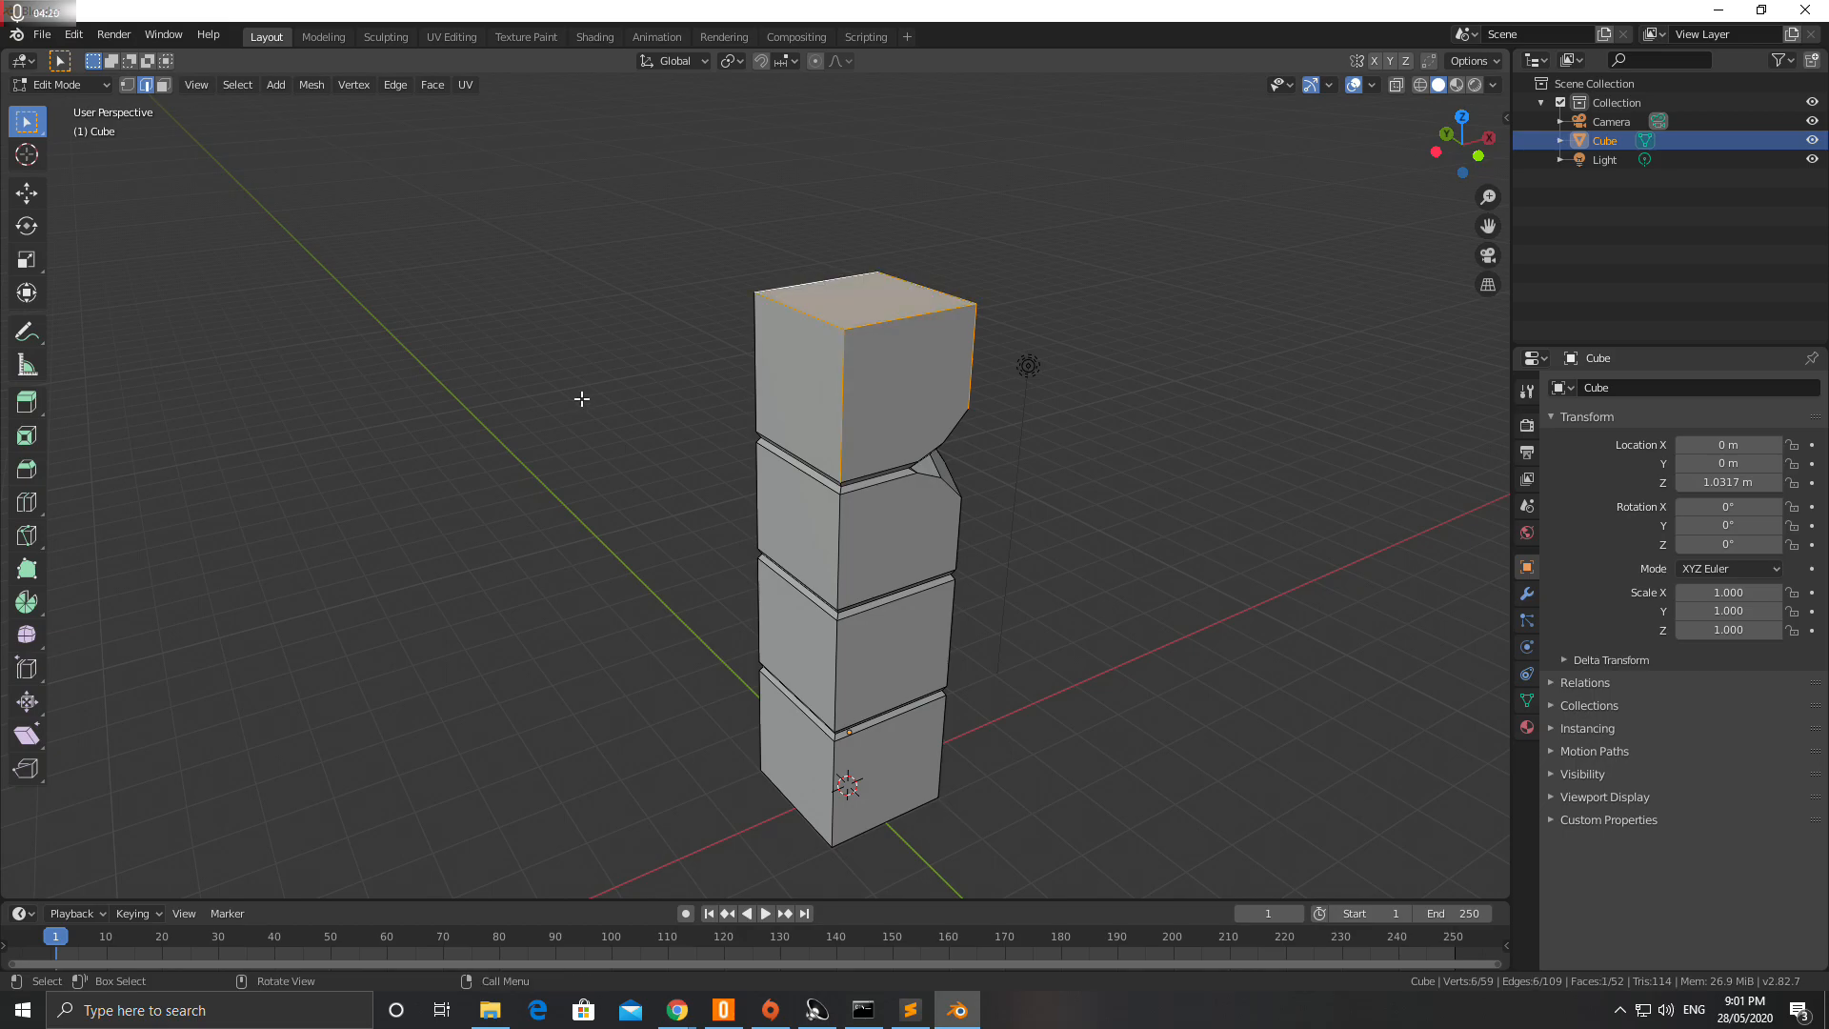
- Add the top block's other two vertical edges and the unnotched corner edges of the second and third blocks to the selection
{"action": "middle_click_drag", "start_coordinate": [586, 397], "coordinate": [865, 396]}
{"action": "left_click", "coordinate": [762, 345], "text": "shift"}
{"action": "left_click", "coordinate": [655, 328], "text": "shift"}
{"action": "left_click", "coordinate": [659, 452], "text": "shift"}
{"action": "left_click", "coordinate": [768, 457], "text": "shift"}
{"action": "left_click", "coordinate": [834, 476], "text": "shift"}
{"action": "left_click", "coordinate": [825, 540], "text": "shift"}
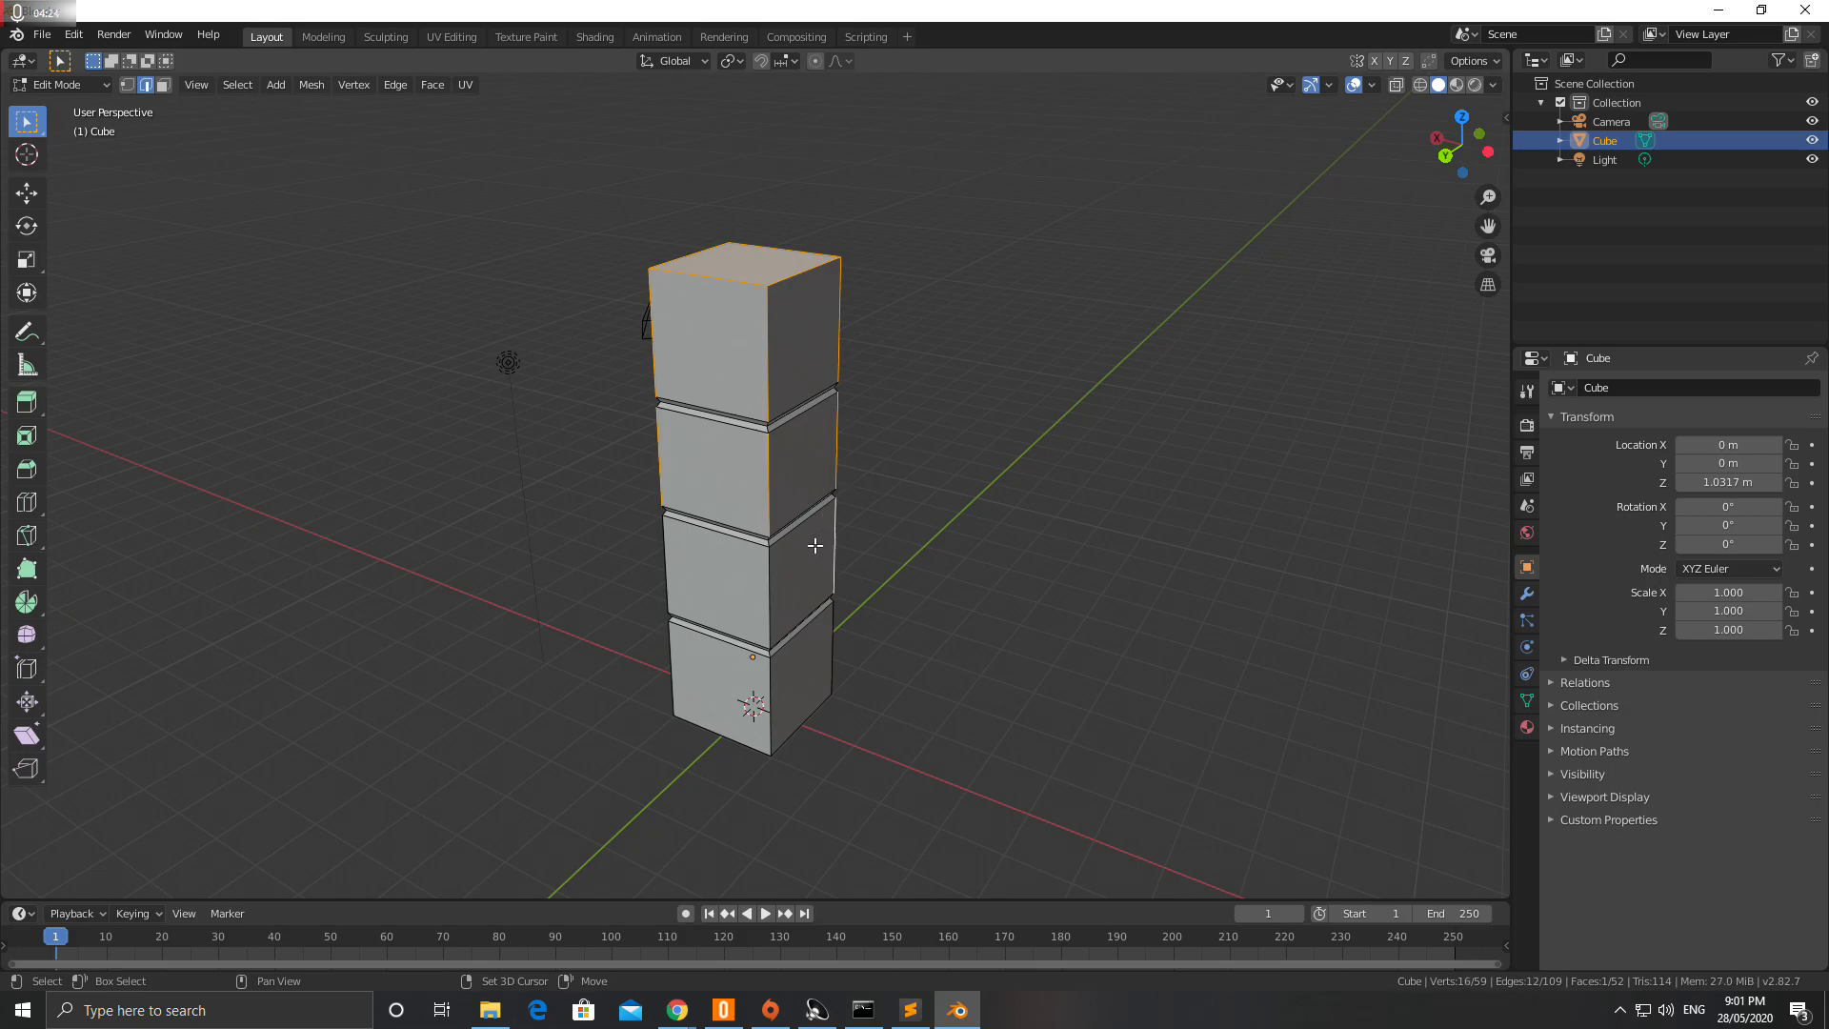
{"action": "left_click", "coordinate": [768, 580], "text": "shift"}
{"action": "left_click", "coordinate": [657, 552], "text": "shift"}
- Add the bottom block's four vertical edges and the notch-side corner edges of the second and third blocks to the selection
{"action": "middle_click_drag", "start_coordinate": [658, 552], "coordinate": [744, 613]}
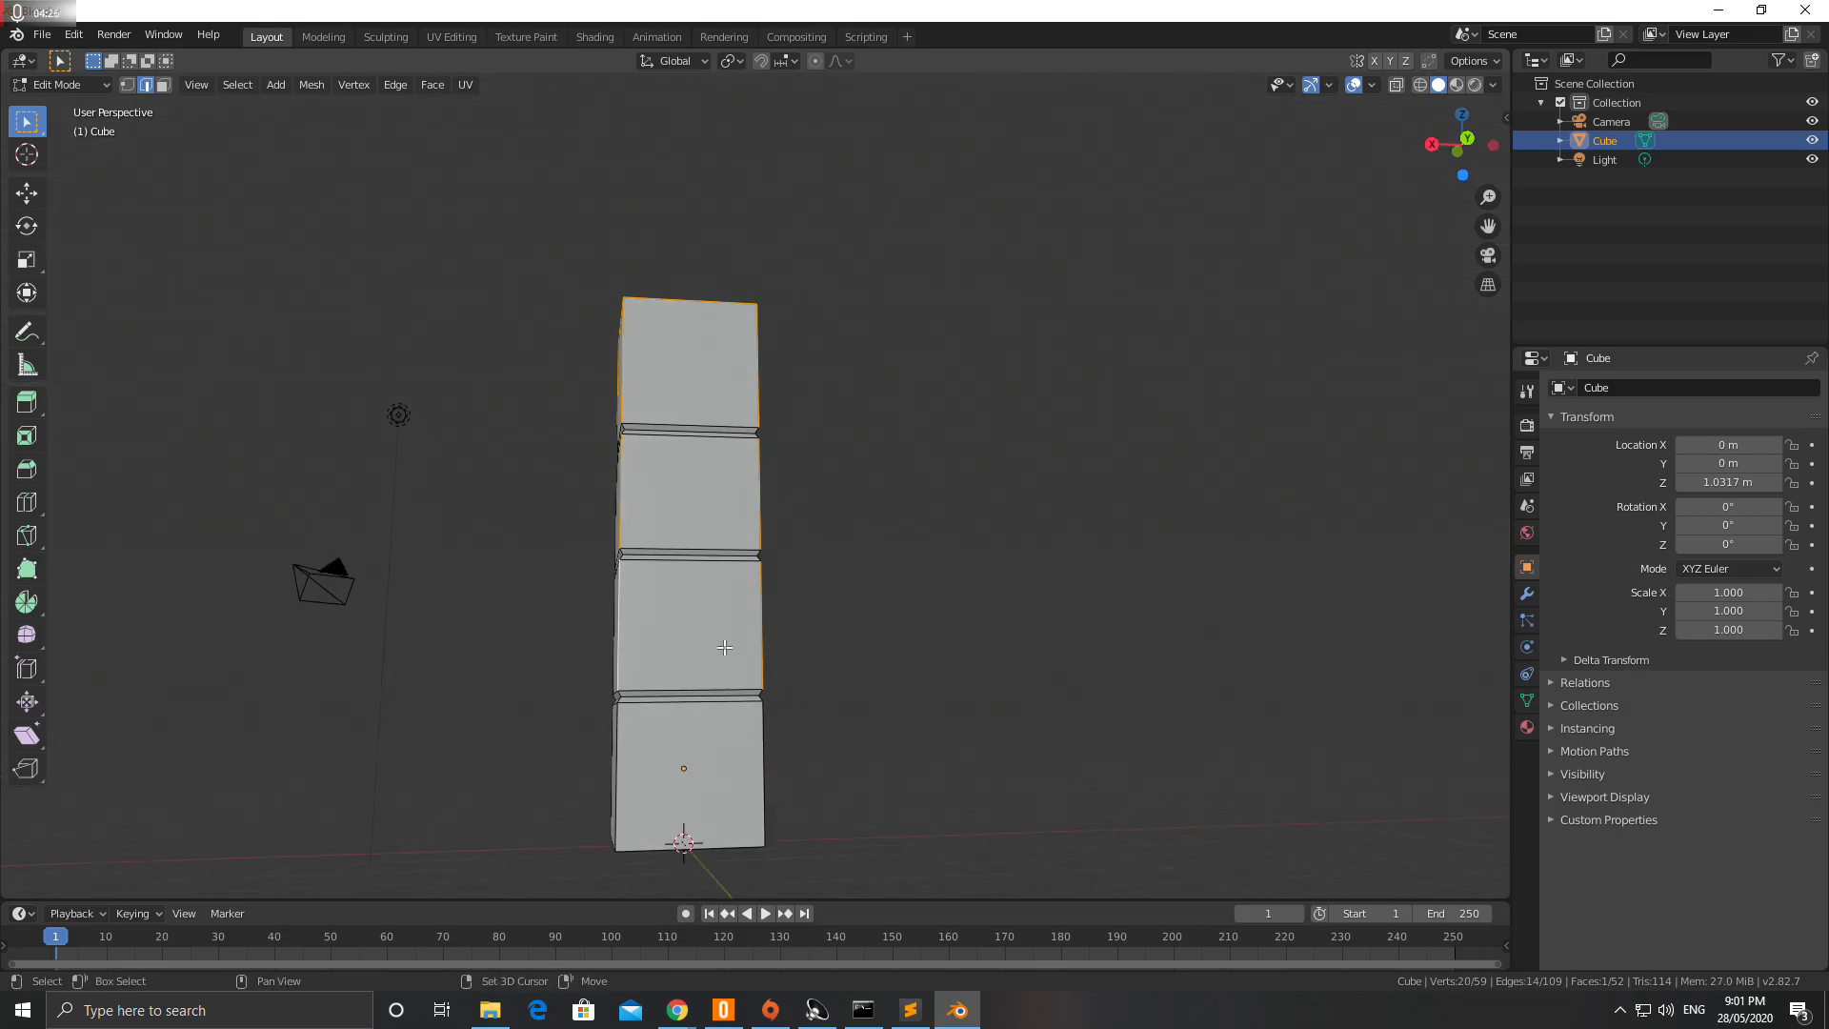
{"action": "left_click", "coordinate": [762, 759], "text": "shift"}
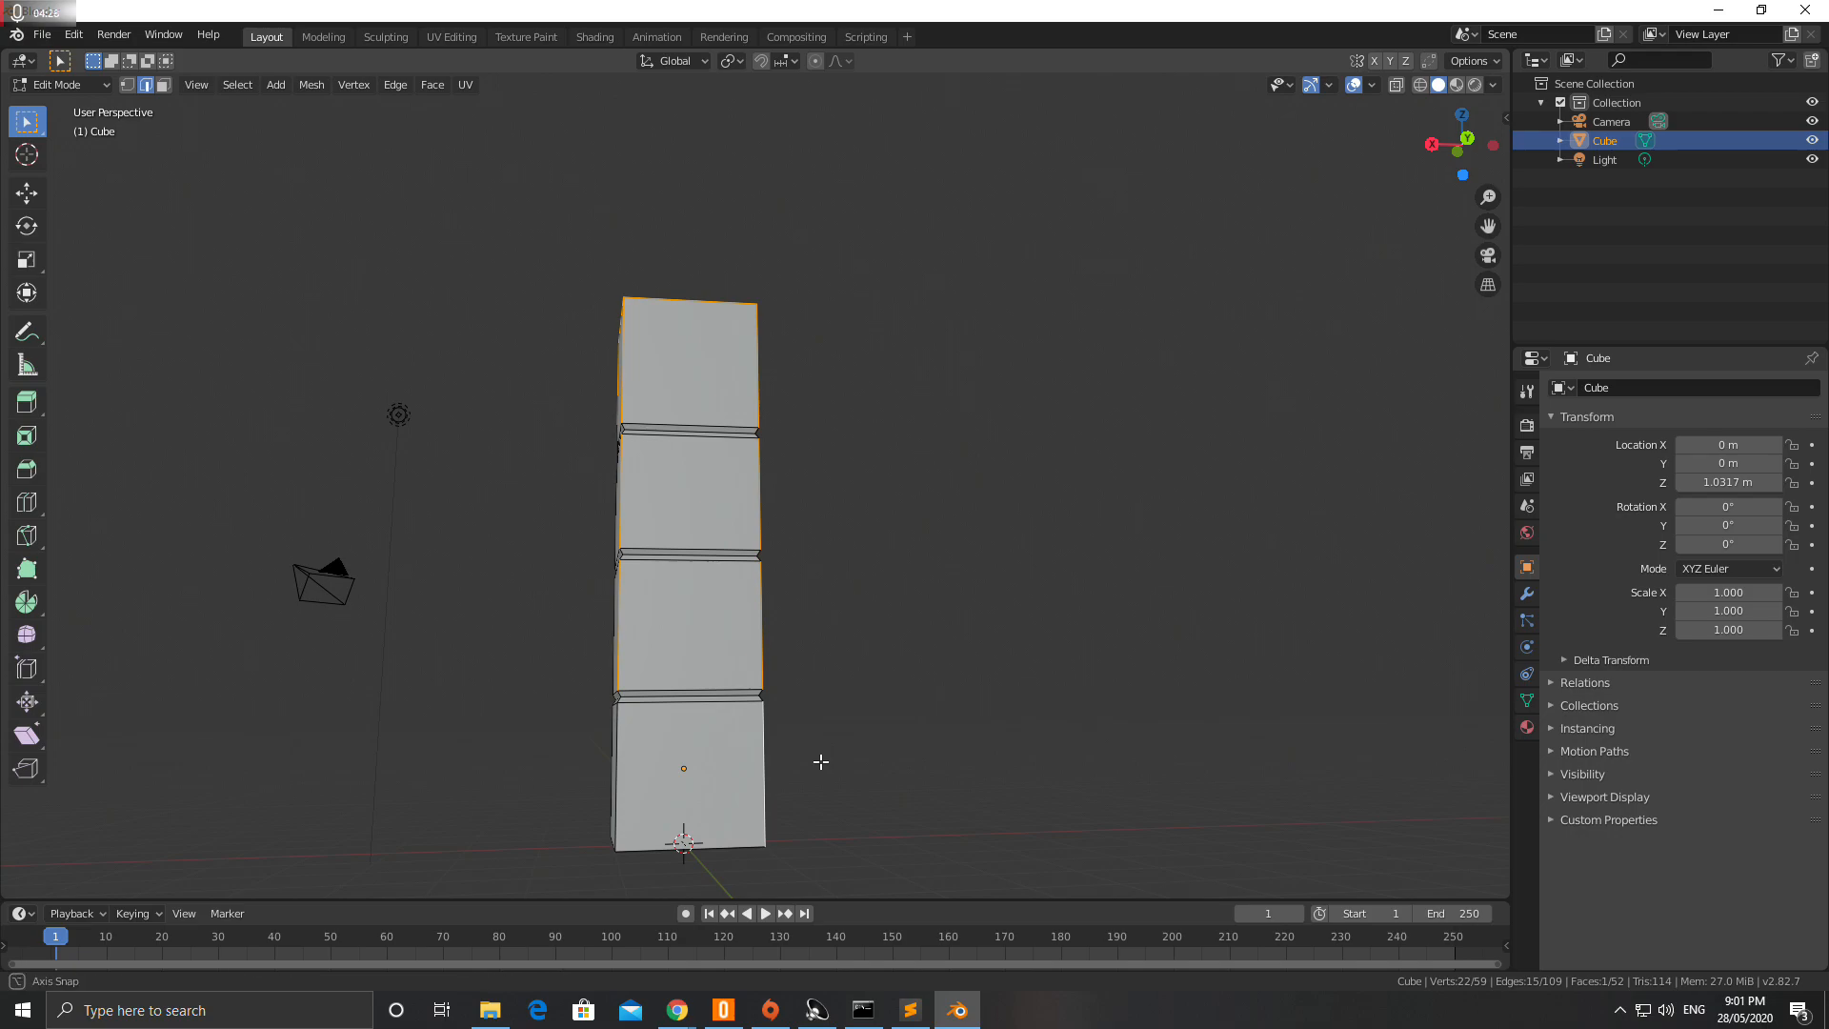
{"action": "middle_click_drag", "start_coordinate": [820, 763], "coordinate": [889, 734]}
{"action": "left_click", "coordinate": [692, 713], "text": "shift"}
{"action": "left_click", "coordinate": [533, 705], "text": "shift"}
{"action": "left_click", "coordinate": [539, 592], "text": "shift"}
{"action": "left_click", "coordinate": [554, 476], "text": "shift"}
{"action": "middle_click_drag", "start_coordinate": [553, 476], "coordinate": [862, 468]}
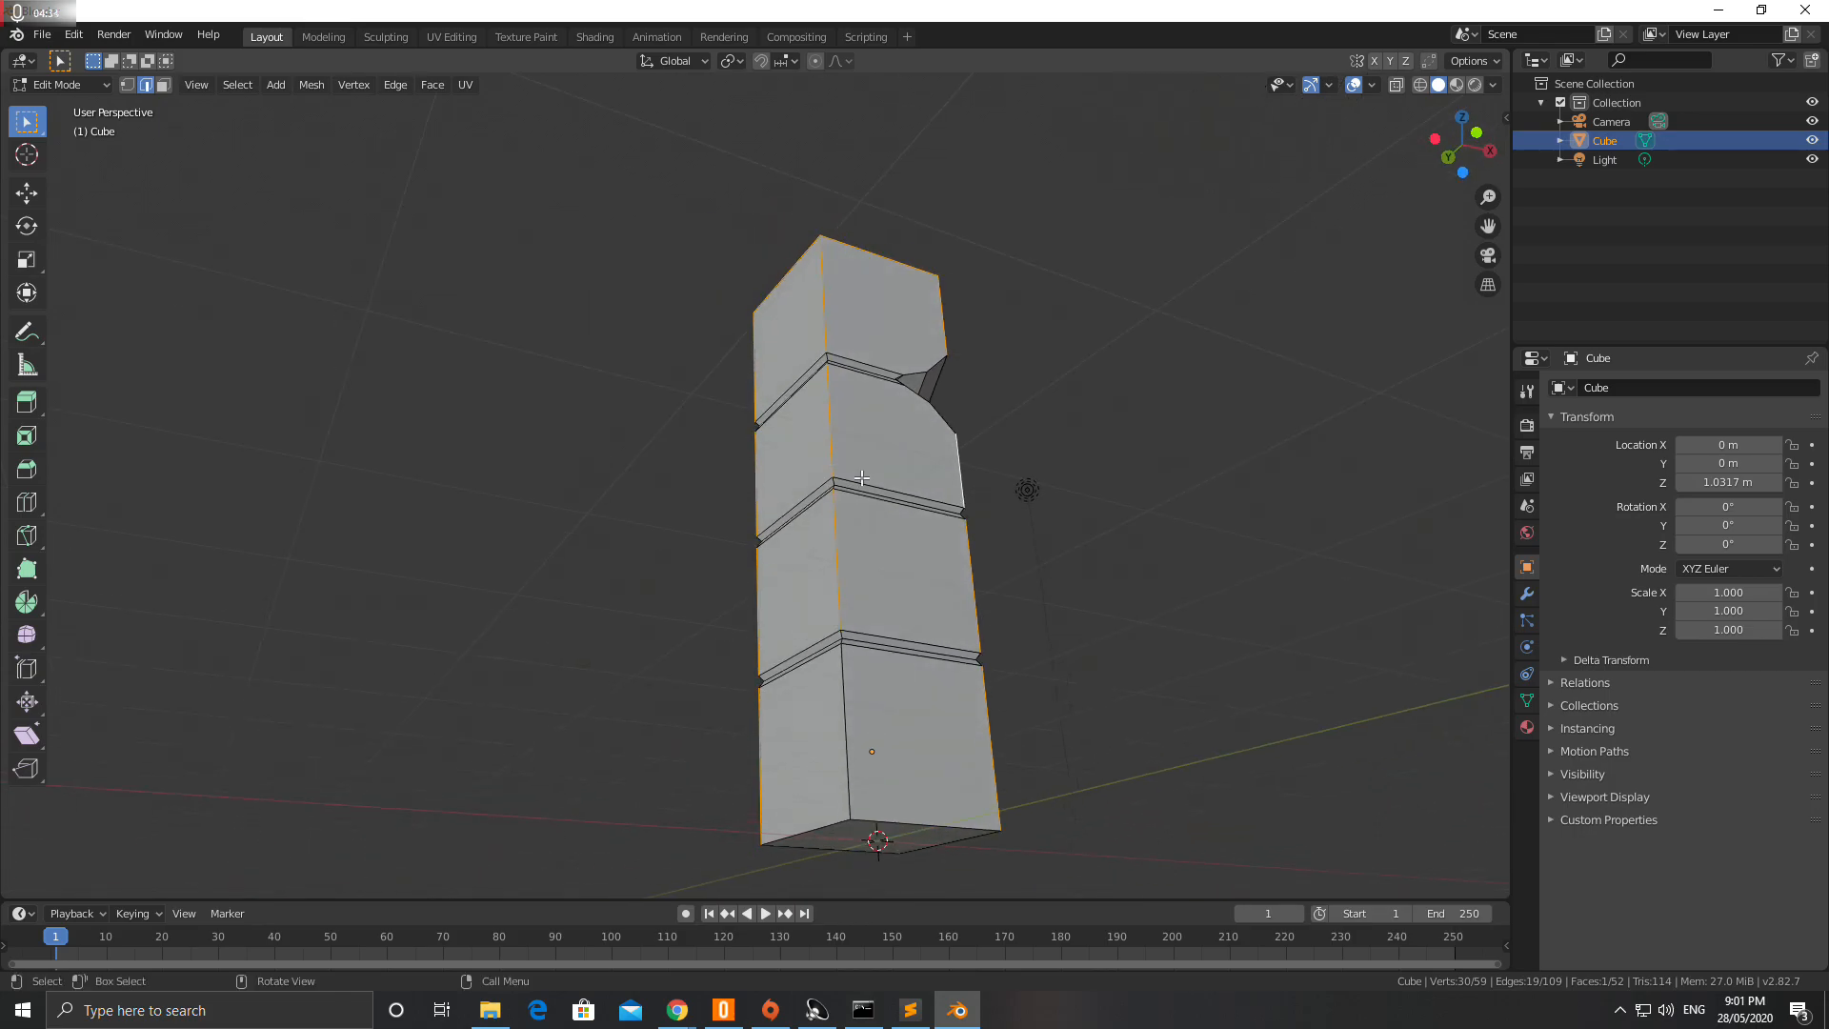
{"action": "left_click", "coordinate": [844, 729], "text": "shift"}
- Bevel the selected top and corner edges by about 0.09 m with one segment, and return to Object Mode
{"action": "middle_click_drag", "start_coordinate": [844, 728], "coordinate": [1054, 690]}
{"action": "key", "text": "ctrl+b"}
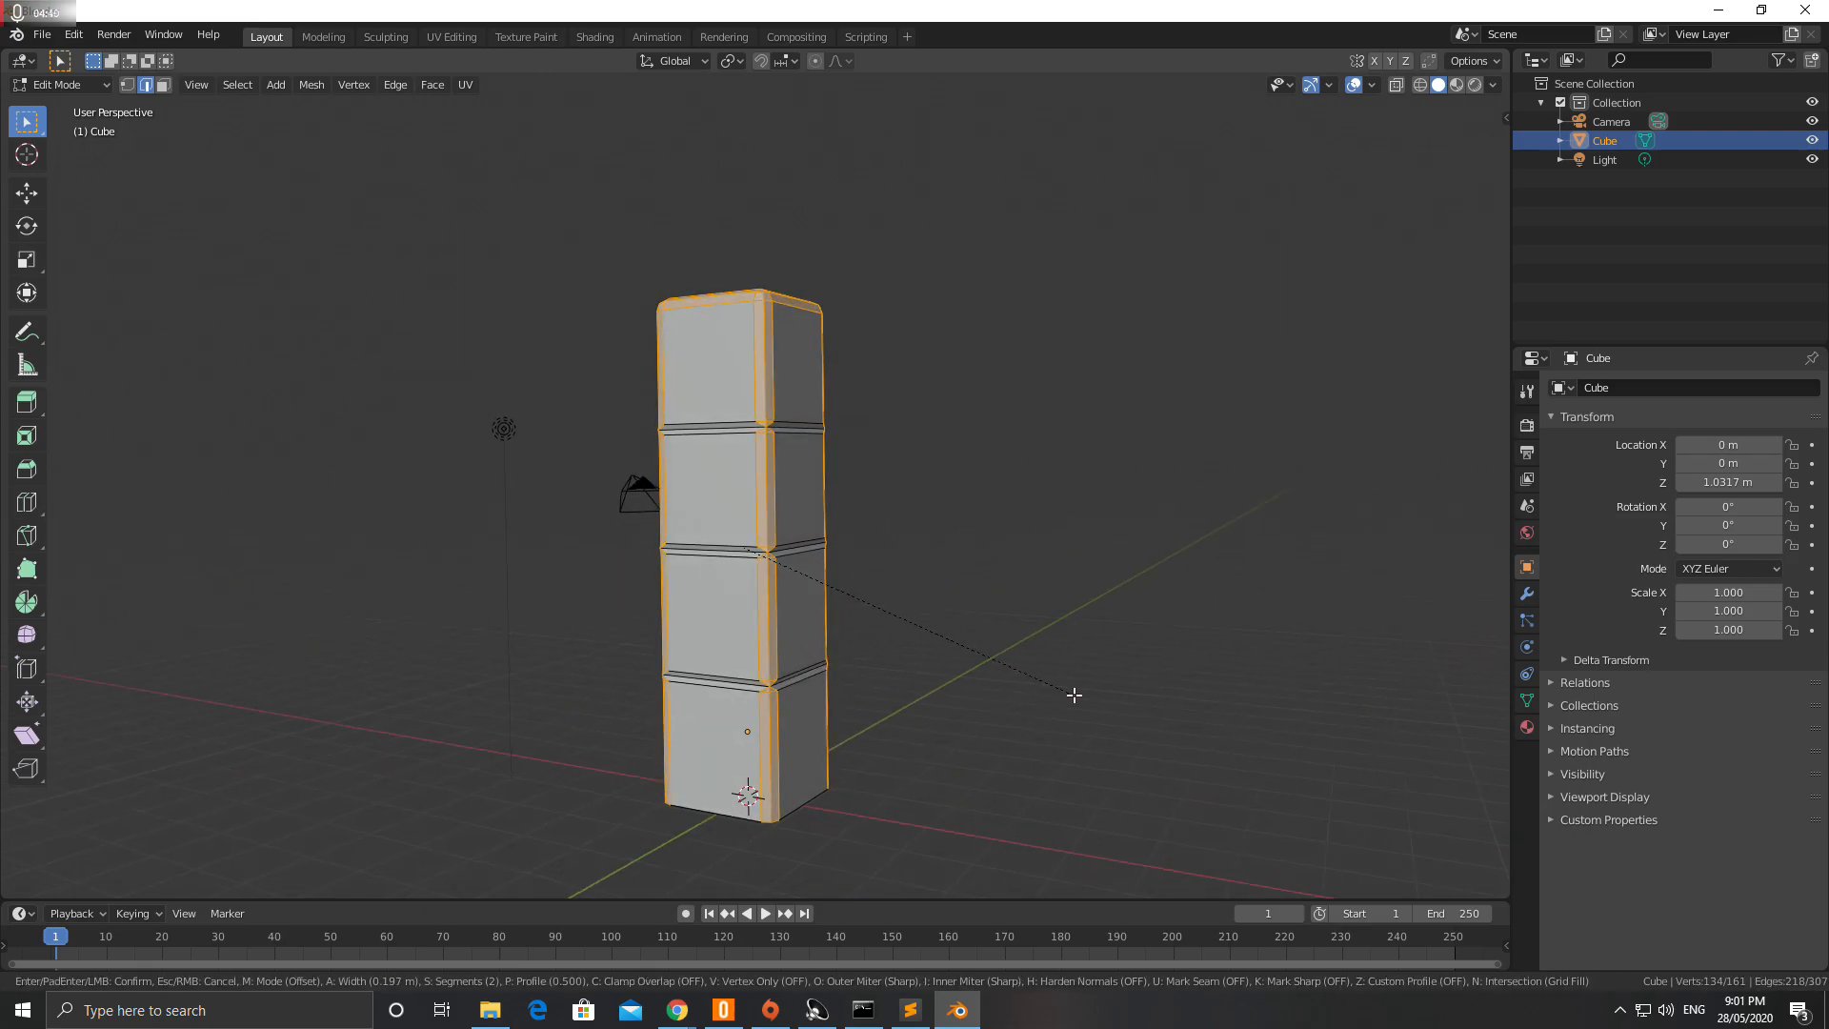
{"action": "scroll", "coordinate": [1073, 696], "scroll_direction": "down", "scroll_amount": 1}
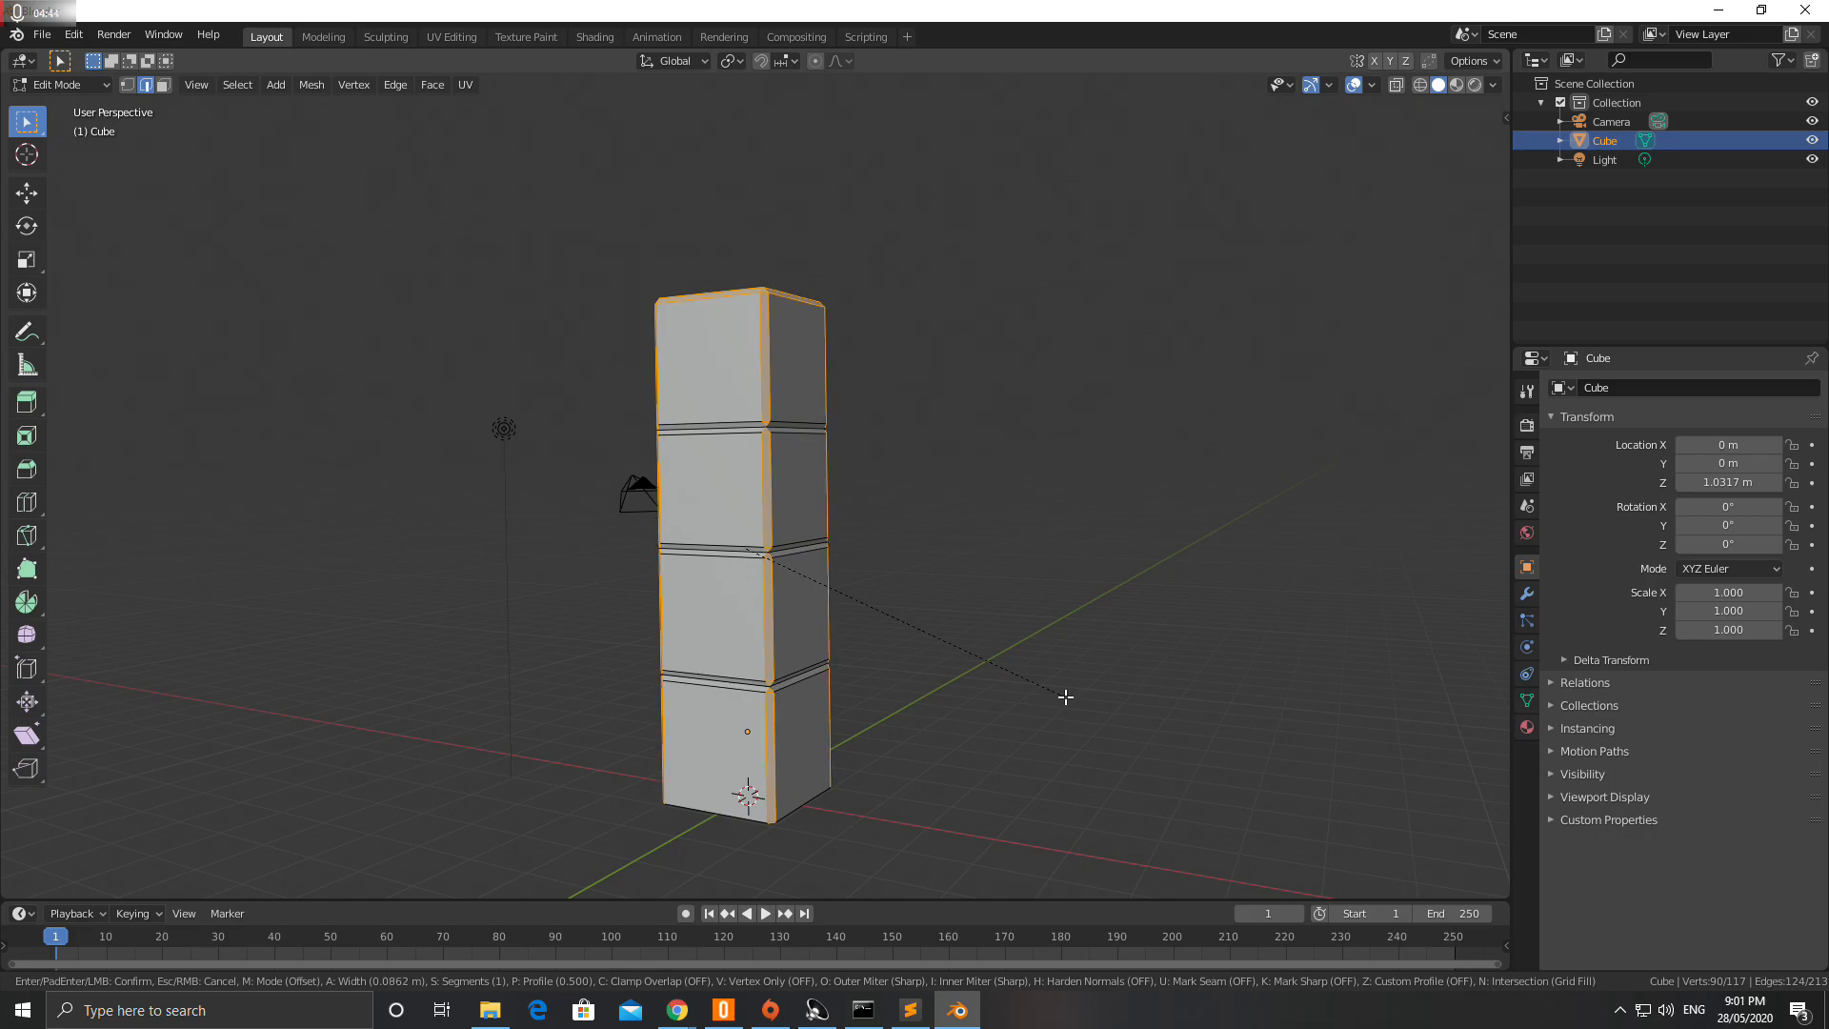
{"action": "left_click", "coordinate": [1065, 697]}
{"action": "middle_click_drag", "start_coordinate": [1065, 698], "coordinate": [898, 534]}
{"action": "key", "text": "Tab"}
- Examine the column's notch, grooves and beveled edges from different angles and distances
{"action": "middle_click_drag", "start_coordinate": [673, 551], "coordinate": [711, 627]}
{"action": "scroll", "coordinate": [711, 627], "scroll_direction": "up", "scroll_amount": 3}
{"action": "scroll", "coordinate": [729, 606], "scroll_direction": "down", "scroll_amount": 2}
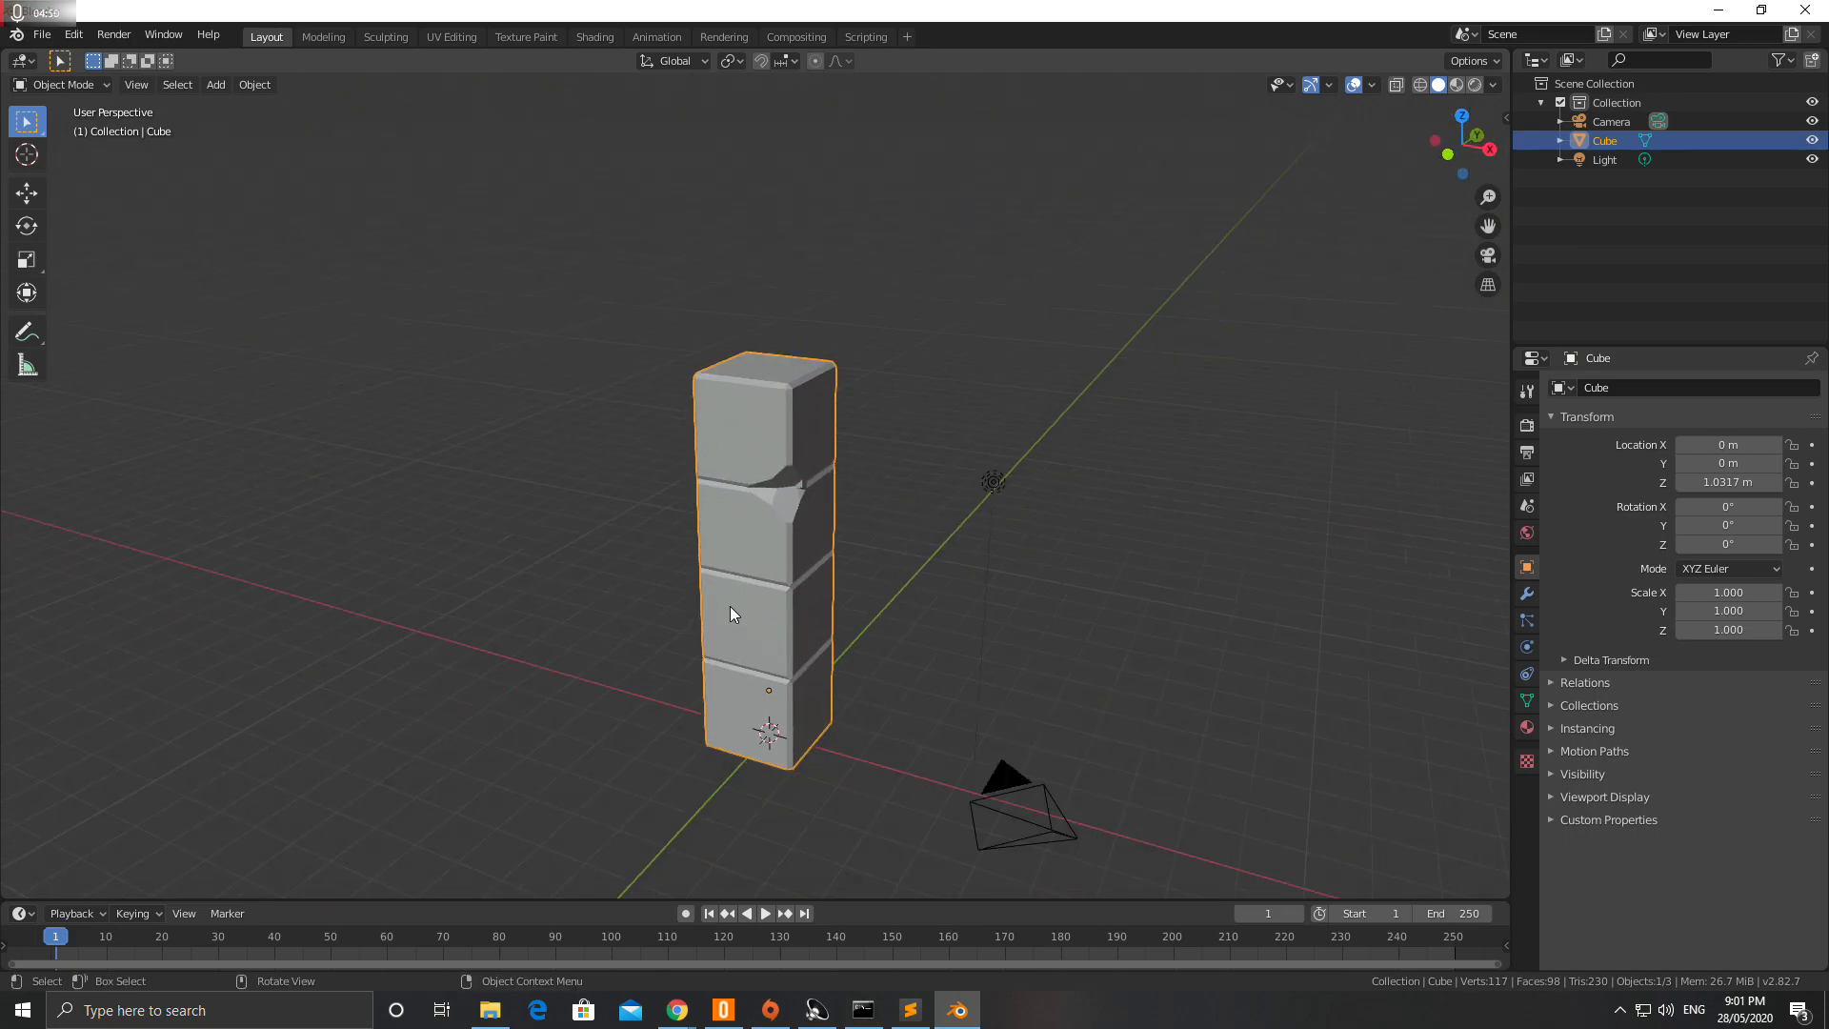
{"action": "scroll", "coordinate": [724, 549], "scroll_direction": "down", "scroll_amount": 4}
{"action": "scroll", "coordinate": [724, 546], "scroll_direction": "up", "scroll_amount": 6}
{"action": "scroll", "coordinate": [727, 541], "scroll_direction": "down", "scroll_amount": 3}
{"action": "middle_click_drag", "start_coordinate": [729, 545], "coordinate": [691, 552]}
{"action": "scroll", "coordinate": [695, 533], "scroll_direction": "up", "scroll_amount": 3}
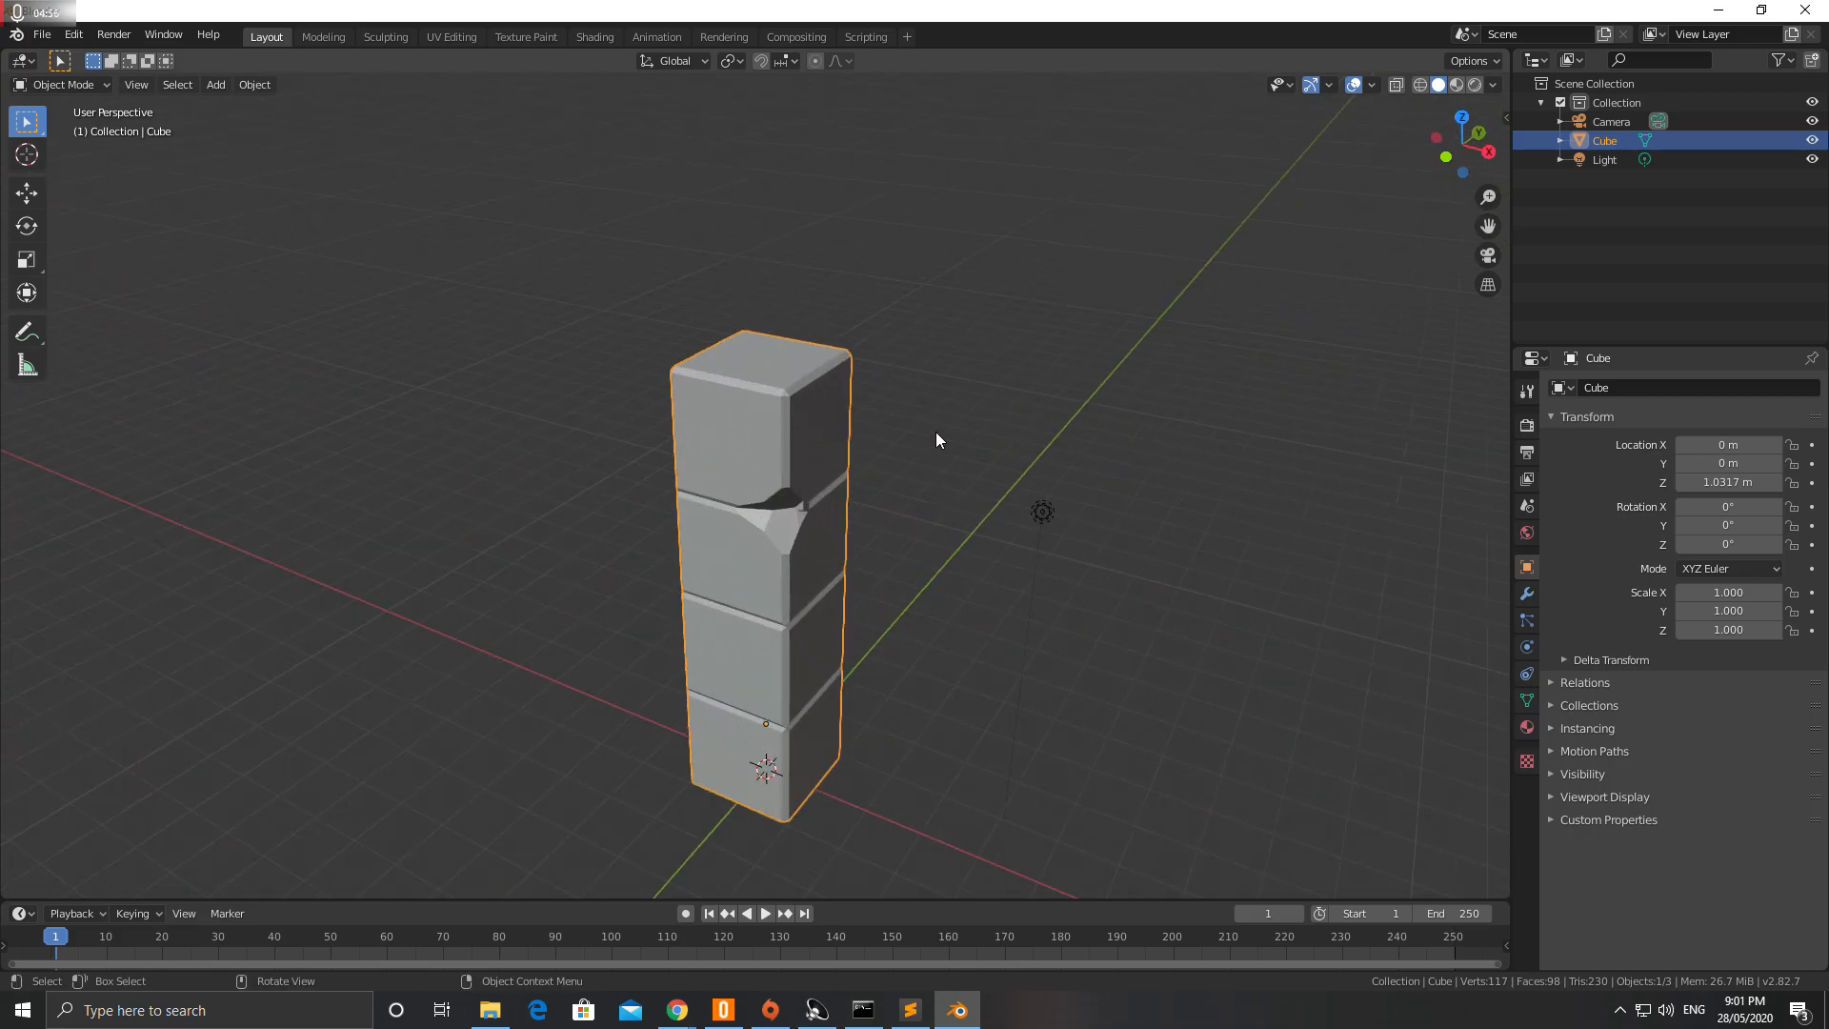
{"action": "scroll", "coordinate": [914, 448], "scroll_direction": "down", "scroll_amount": 4}
{"action": "middle_click_drag", "start_coordinate": [849, 486], "coordinate": [666, 442]}
{"action": "scroll", "coordinate": [798, 497], "scroll_direction": "up", "scroll_amount": 4}
{"action": "scroll", "coordinate": [753, 512], "scroll_direction": "down", "scroll_amount": 2}
{"action": "scroll", "coordinate": [698, 467], "scroll_direction": "up", "scroll_amount": 3}
{"action": "scroll", "coordinate": [699, 455], "scroll_direction": "down", "scroll_amount": 3}
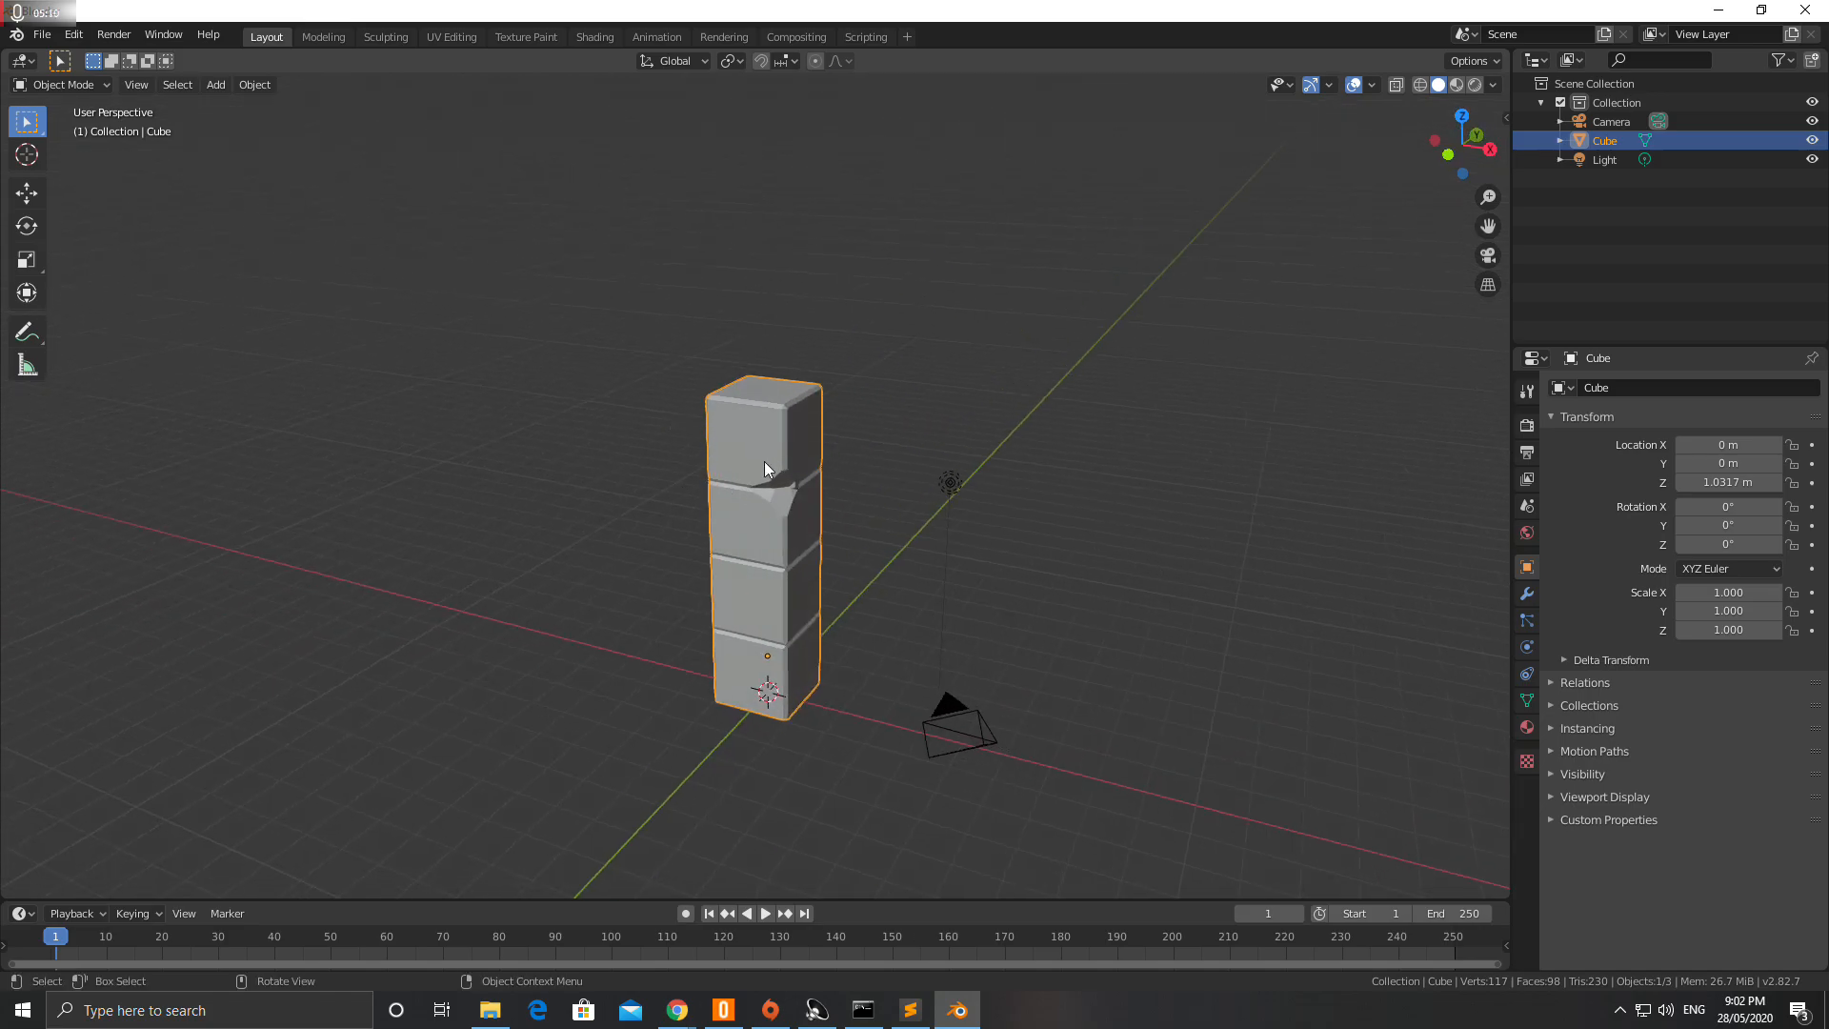
{"action": "scroll", "coordinate": [768, 488], "scroll_direction": "up", "scroll_amount": 3}
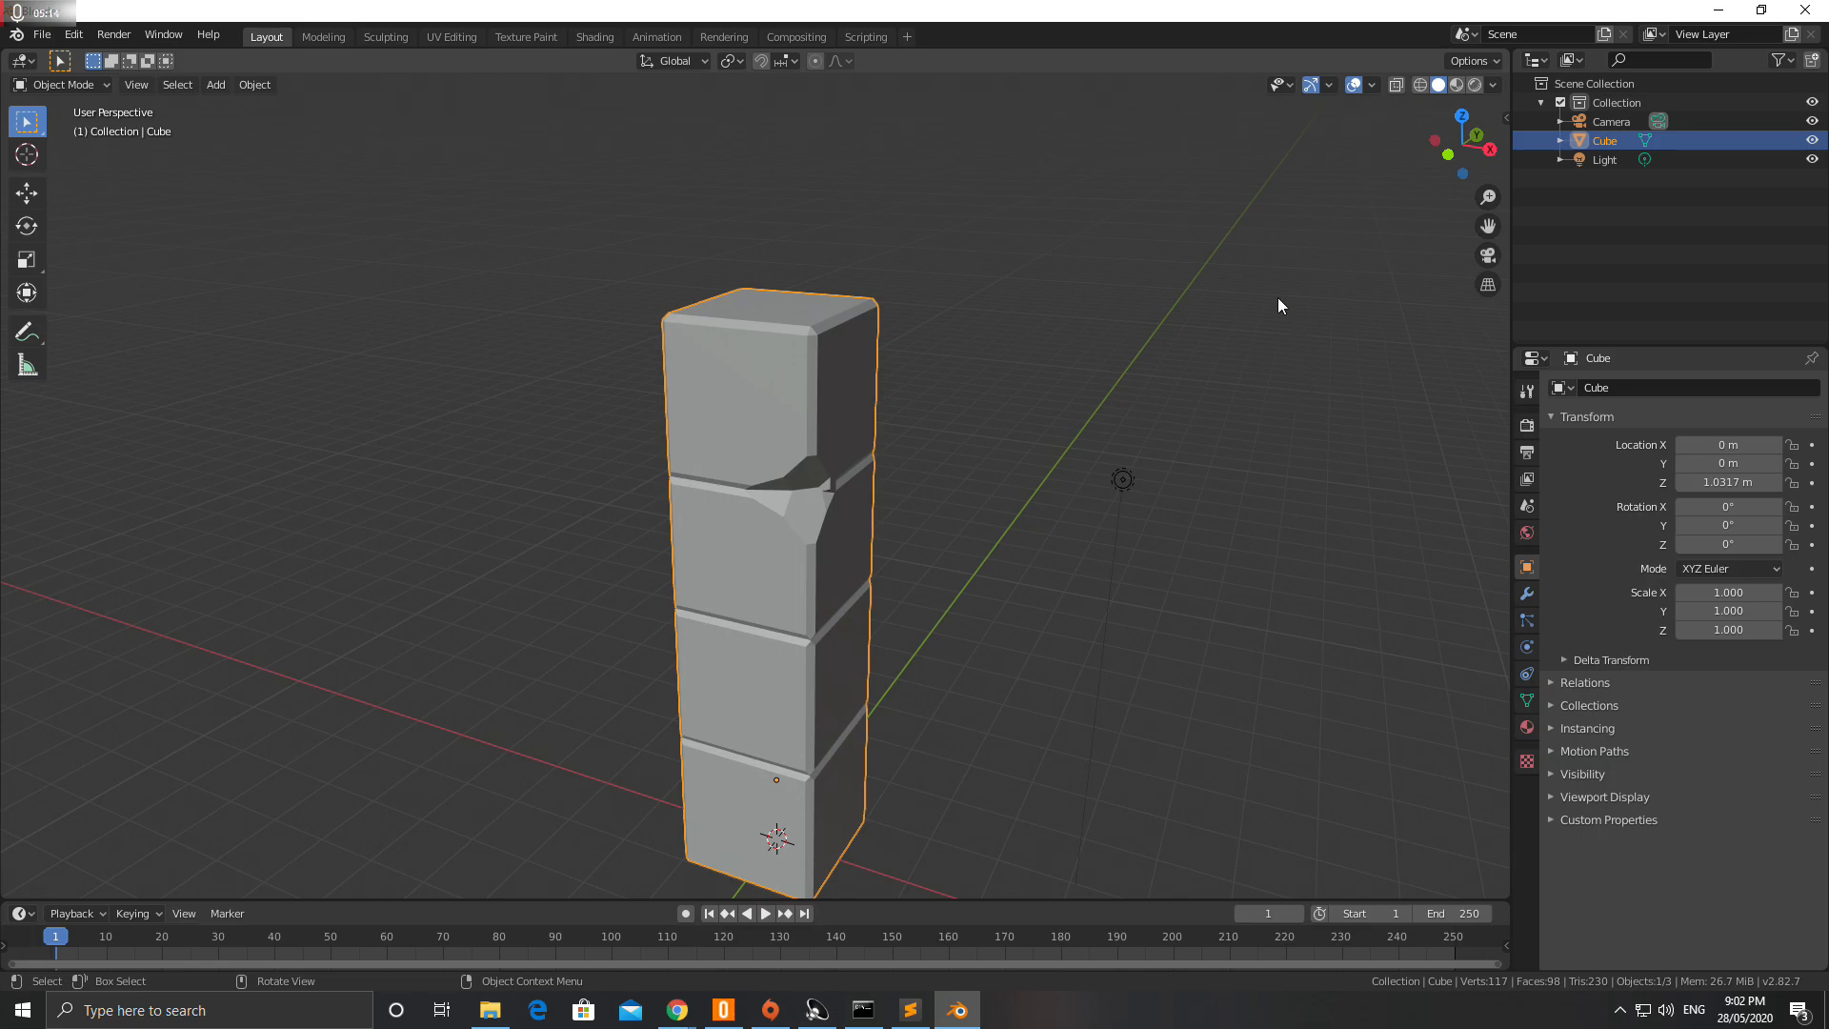
{"action": "scroll", "coordinate": [978, 417], "scroll_direction": "down", "scroll_amount": 3}
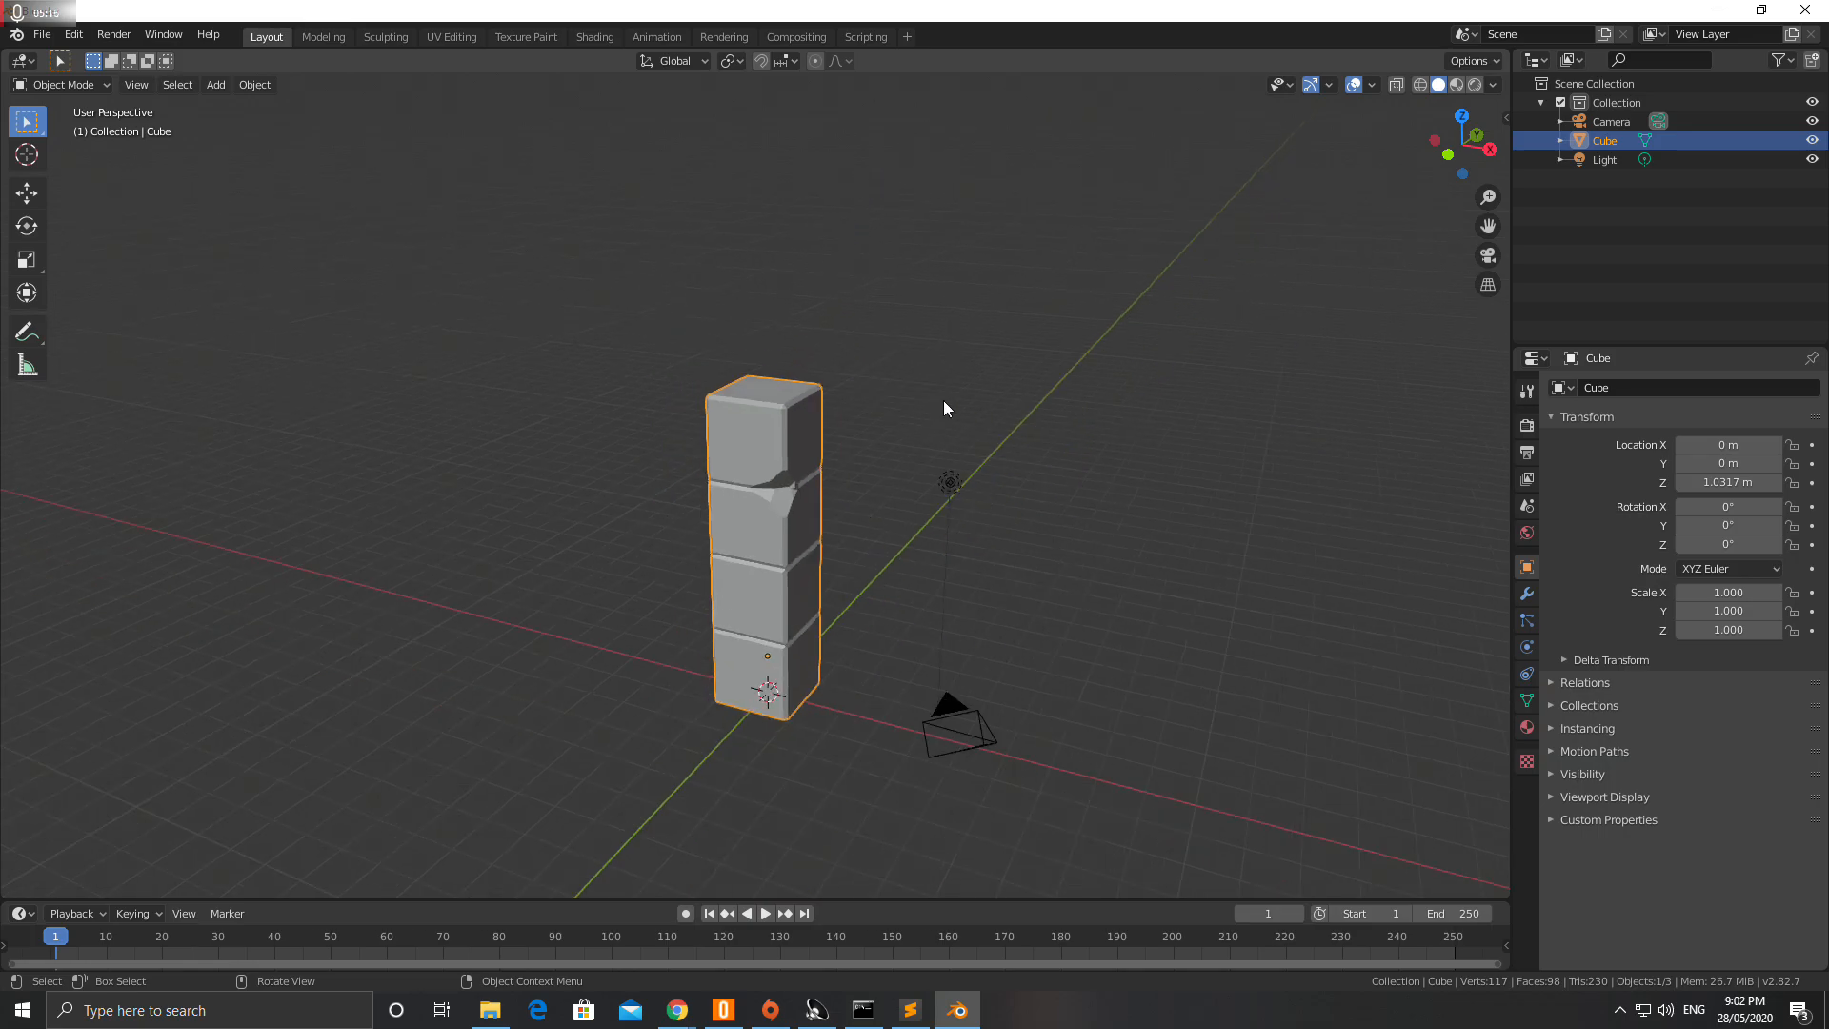
- Add a new material to the column and name it StoneMaterial
{"action": "middle_click_drag", "start_coordinate": [855, 492], "coordinate": [775, 507]}
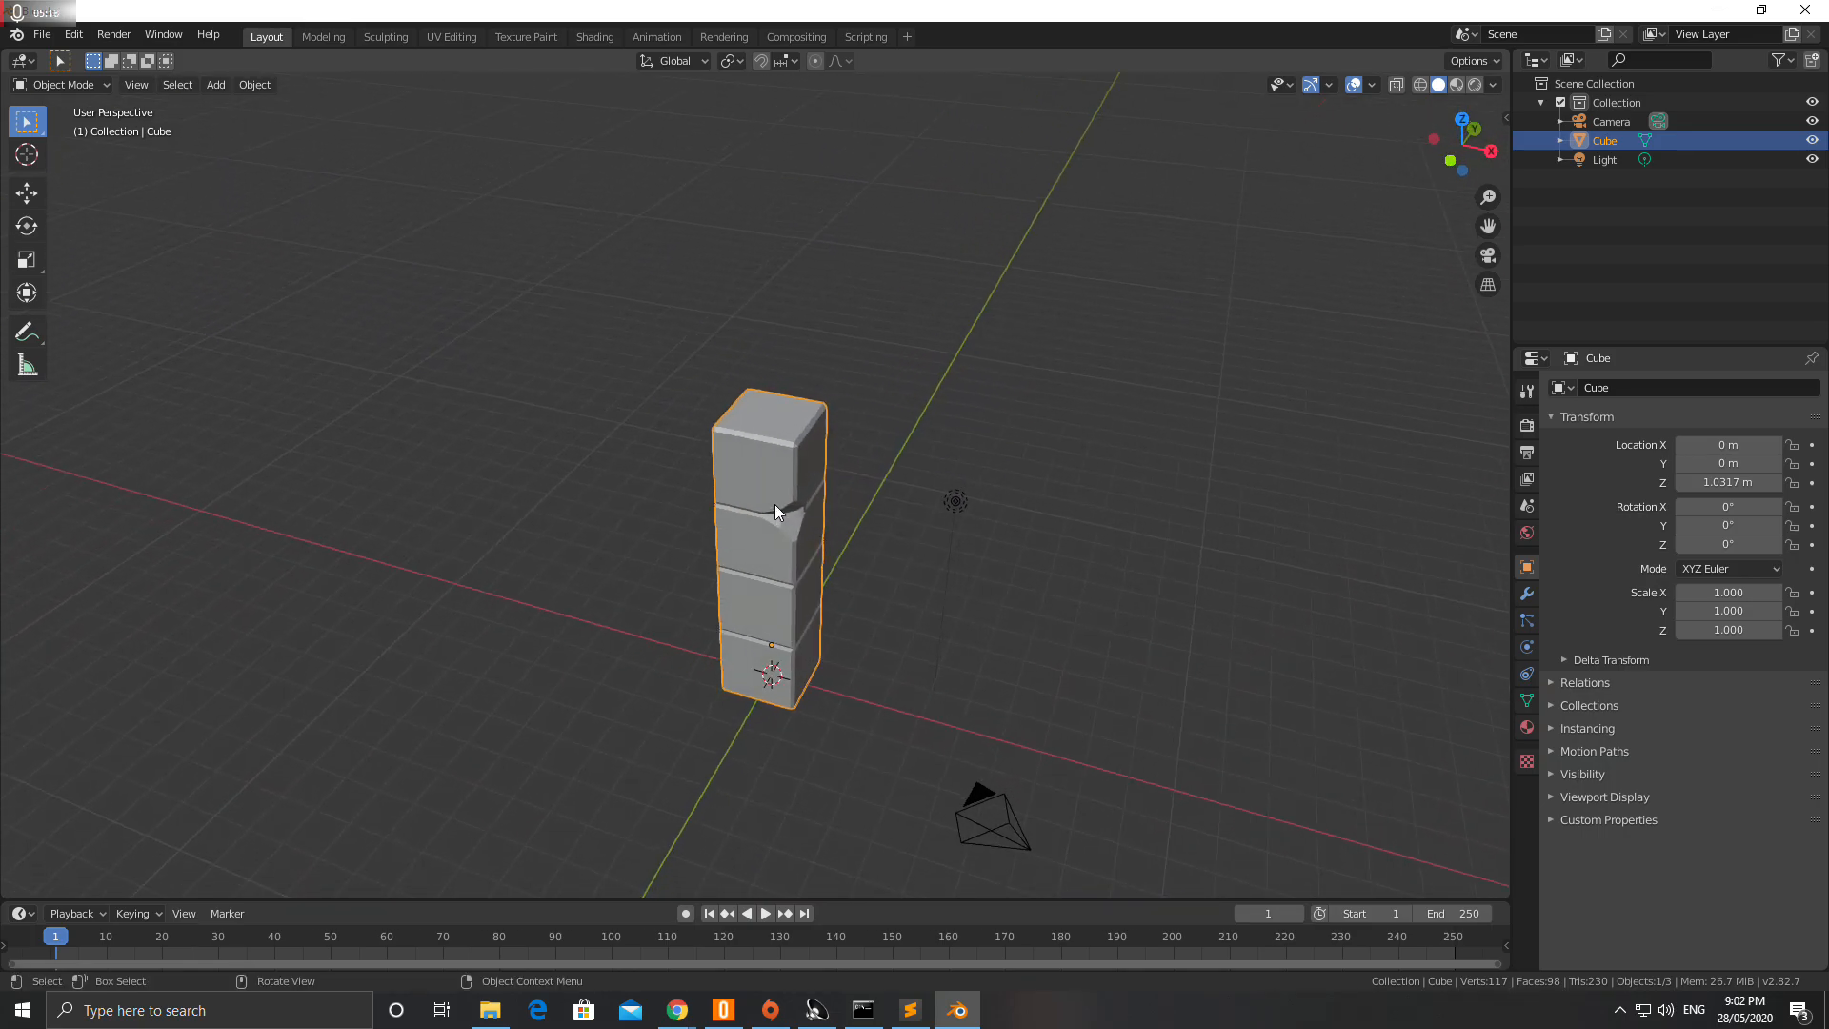
{"action": "middle_click_drag", "start_coordinate": [762, 427], "coordinate": [796, 632]}
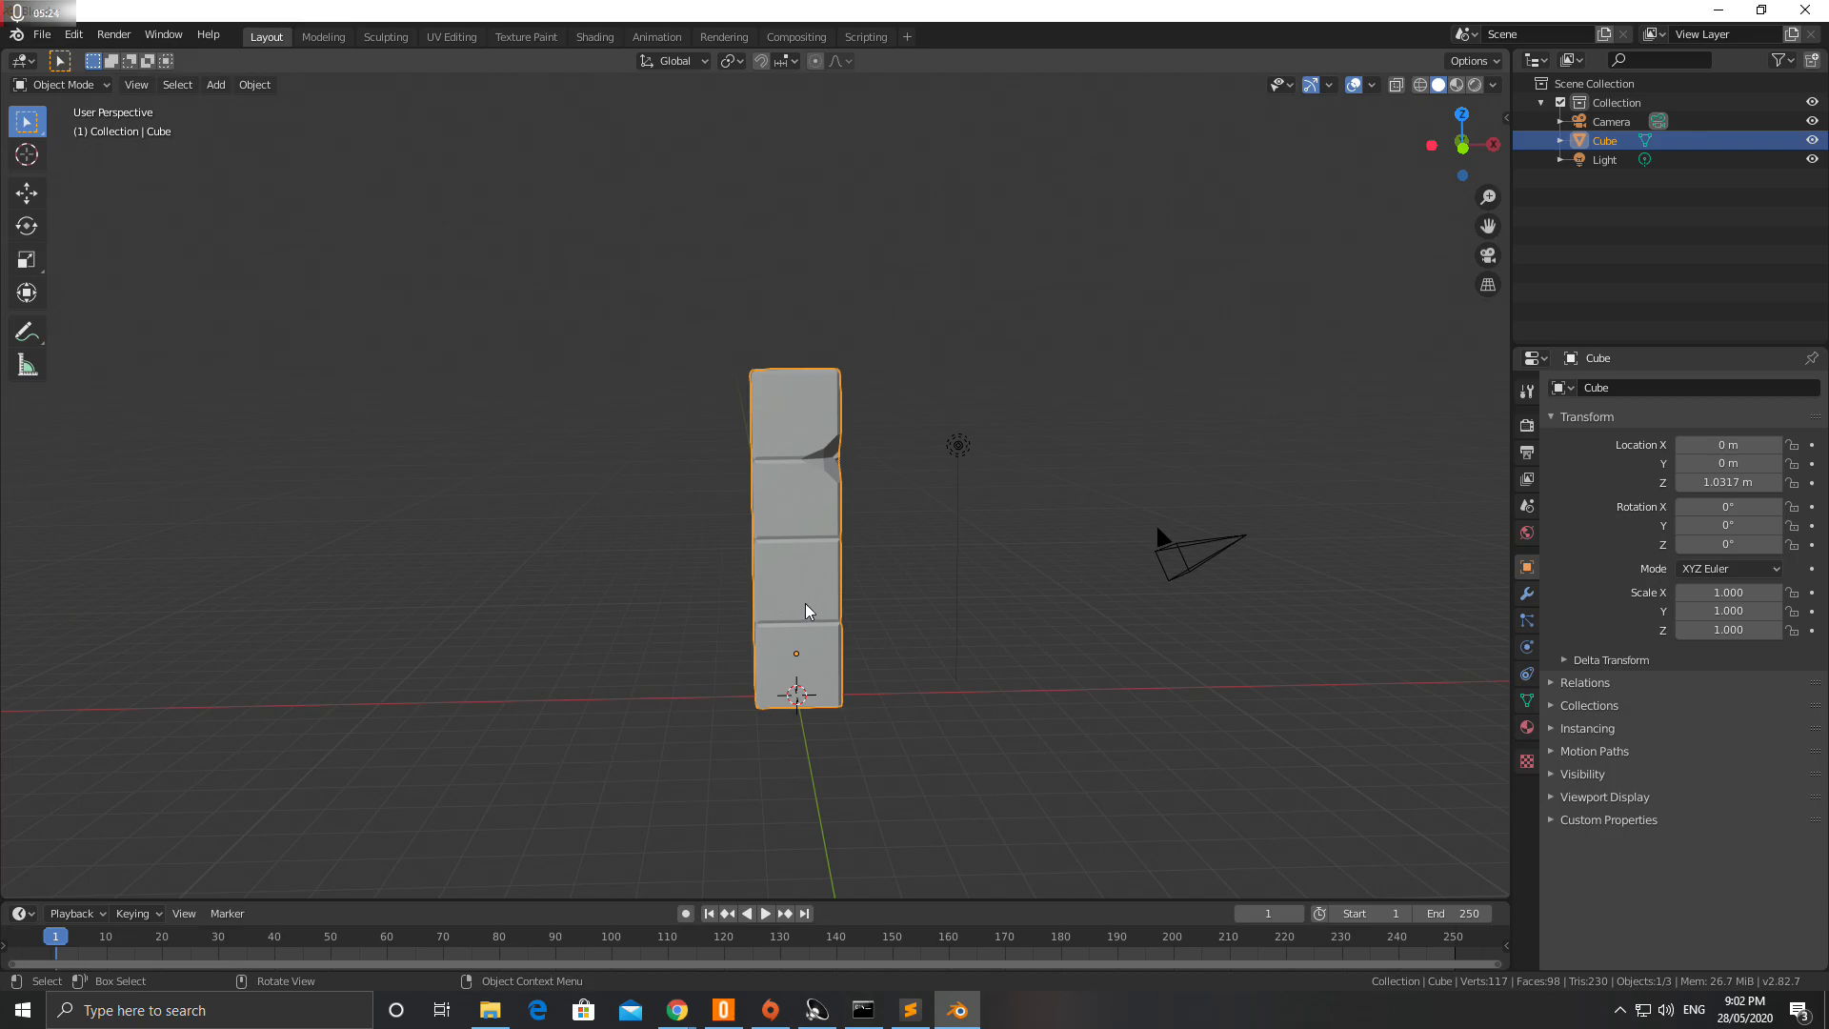
{"action": "middle_click_drag", "start_coordinate": [825, 626], "coordinate": [741, 621]}
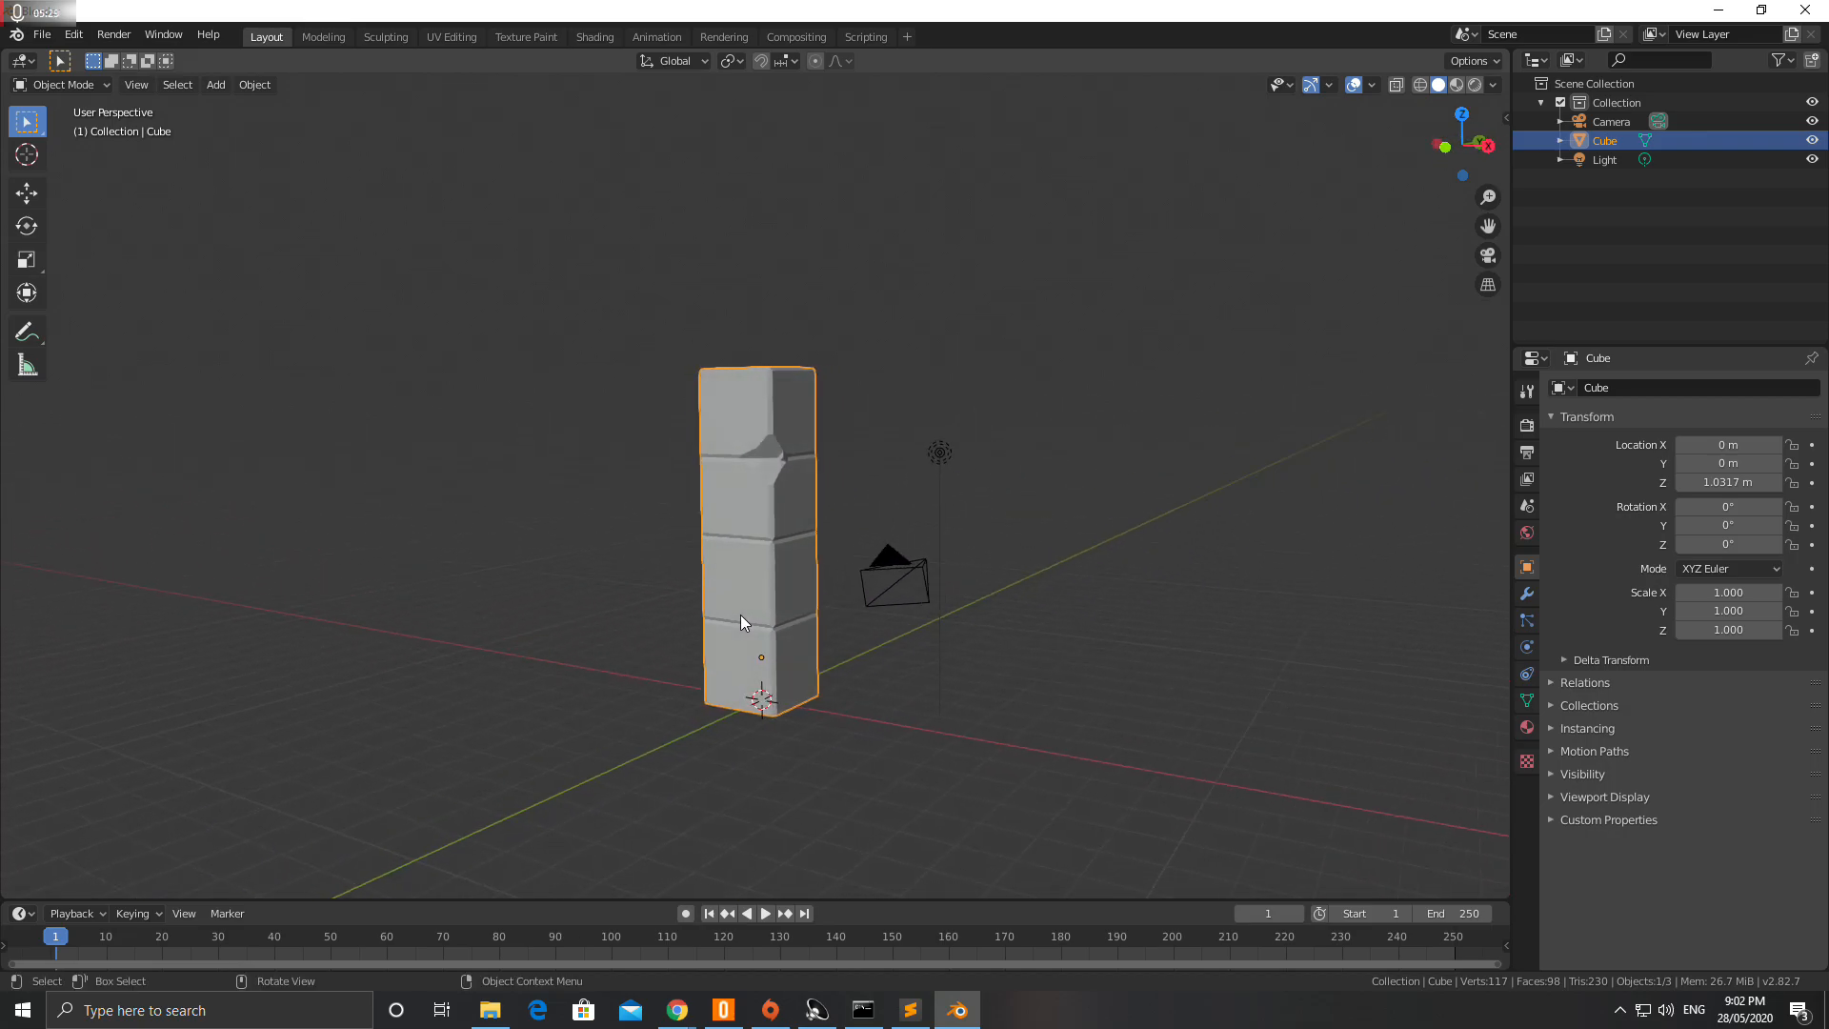
{"action": "left_click", "coordinate": [1527, 727]}
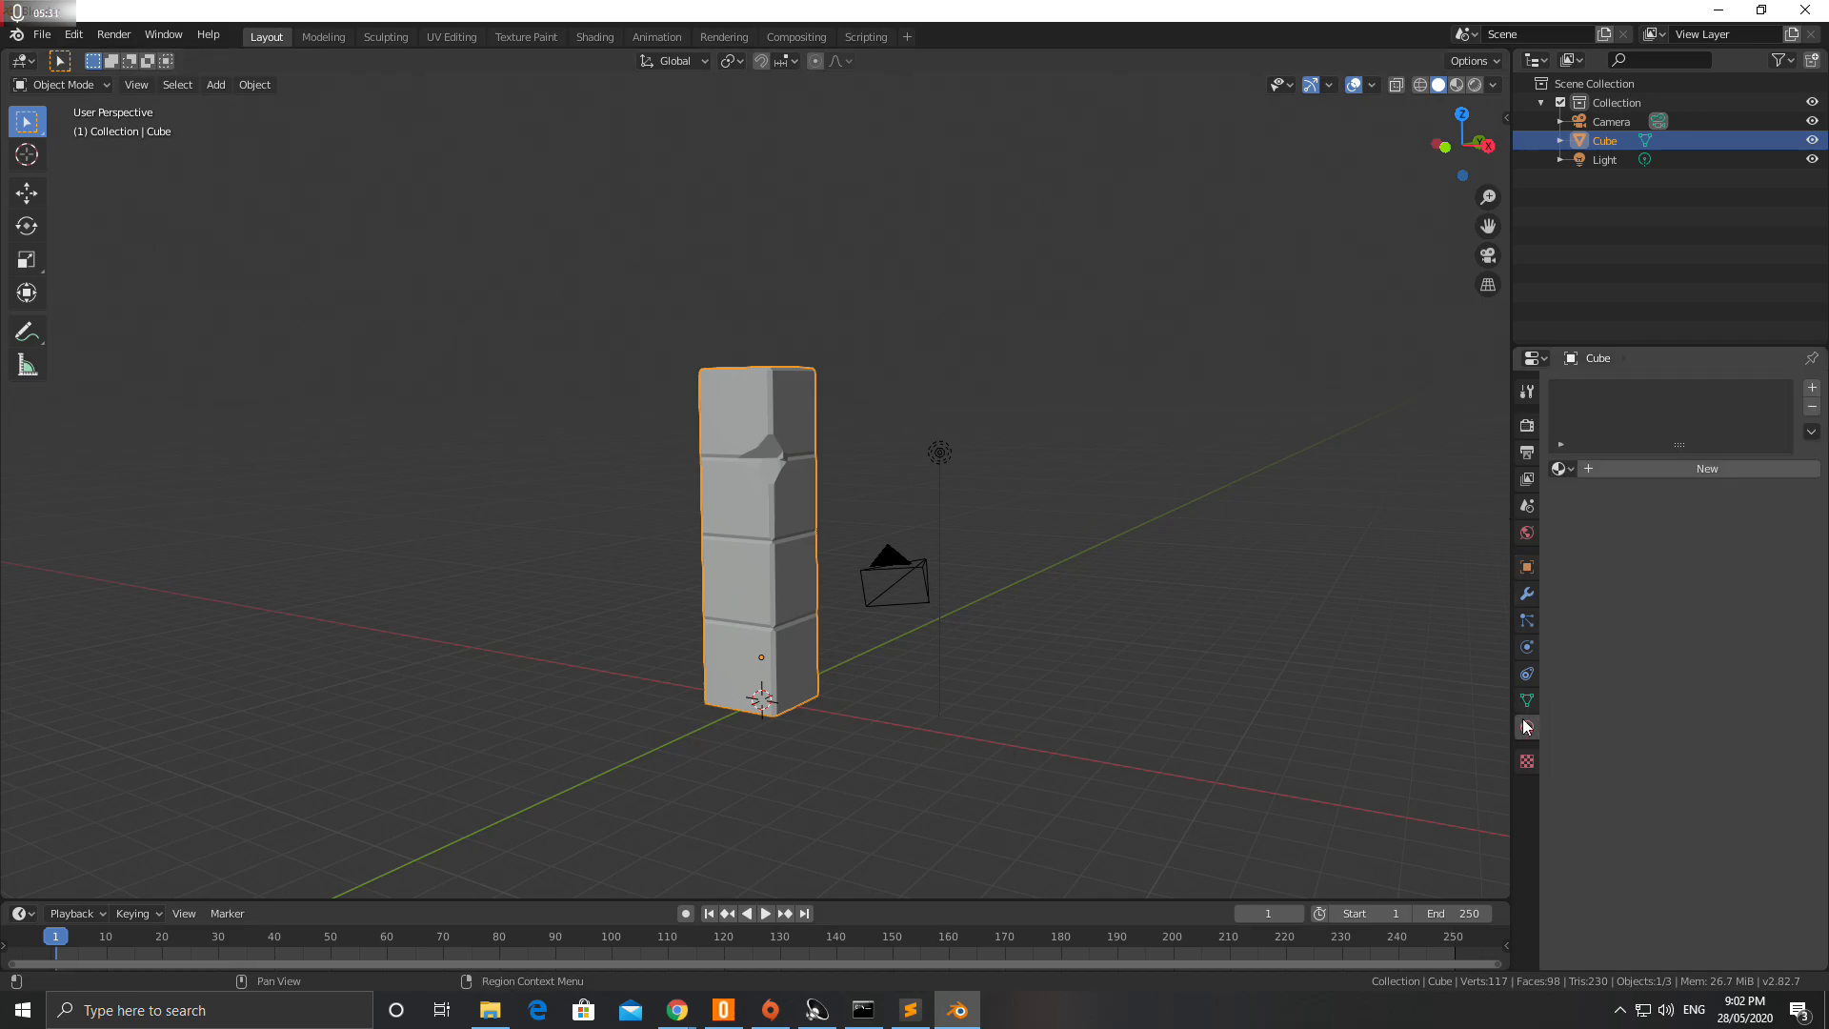
{"action": "left_click", "coordinate": [1599, 471]}
{"action": "double_click", "coordinate": [1614, 391]}
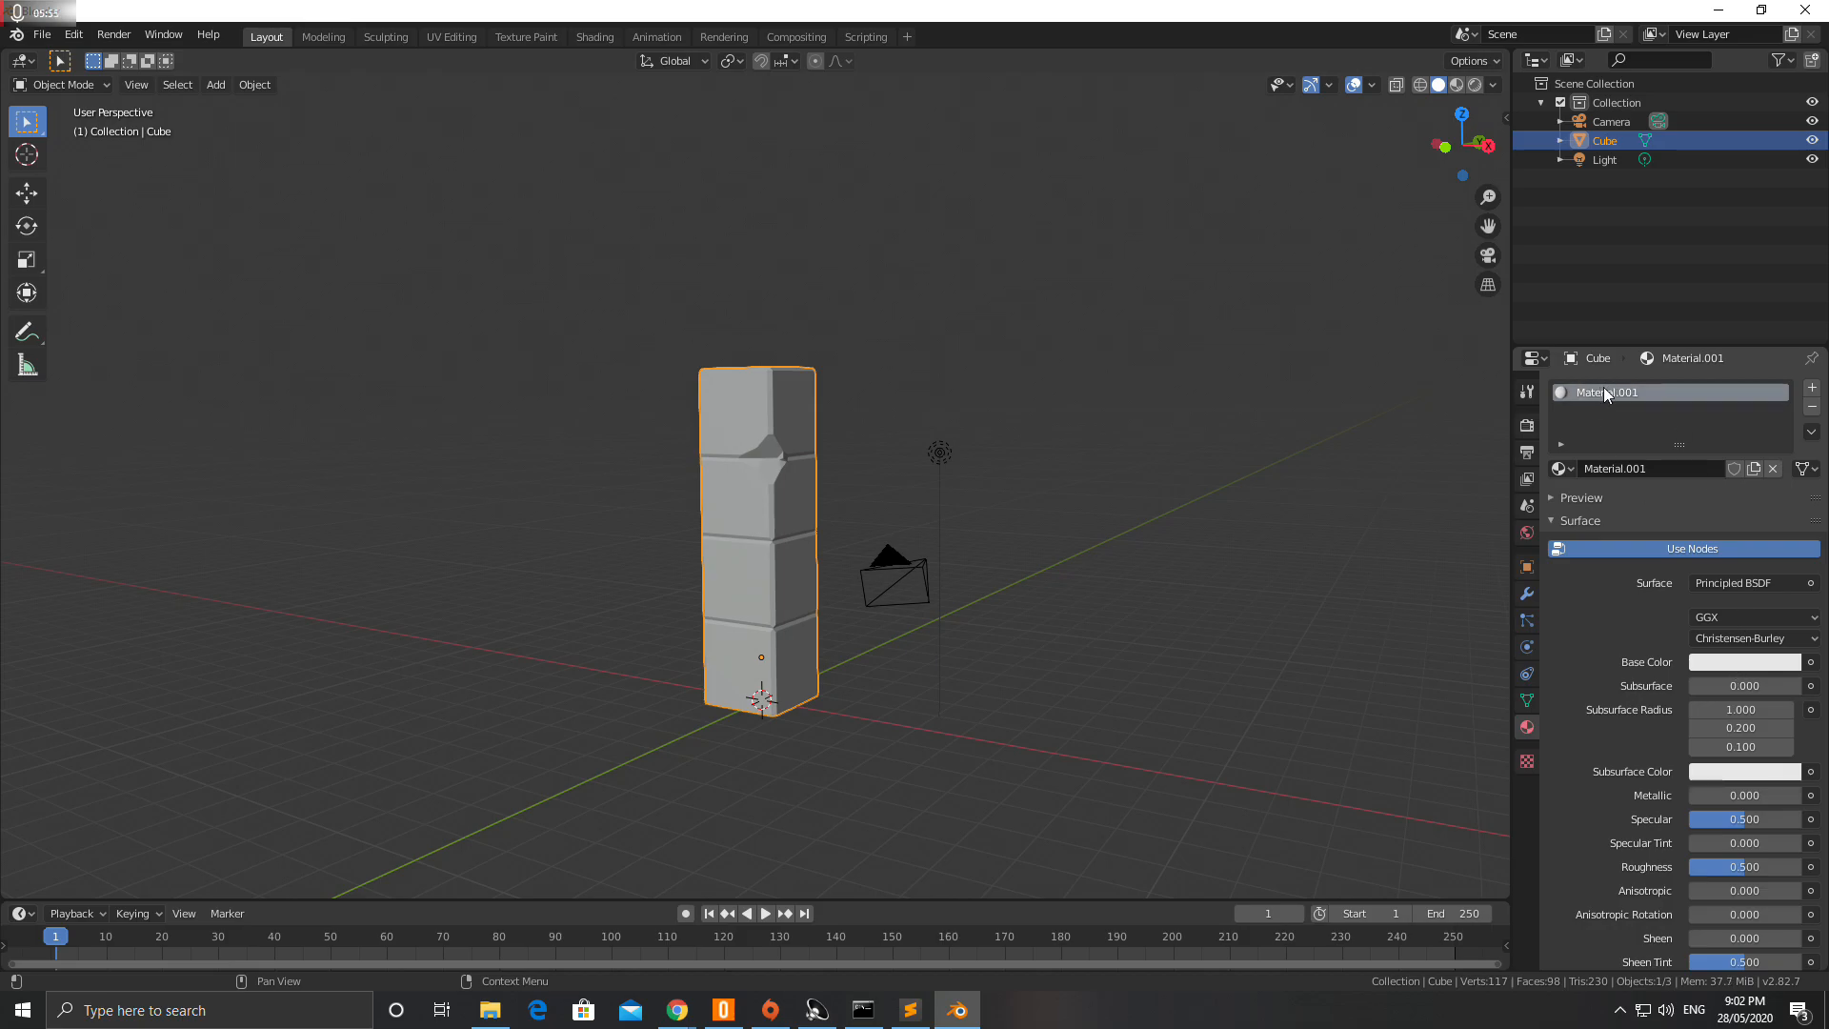
{"action": "type", "text": "StoneMaterial"}
{"action": "key", "text": "Return"}
- Darken StoneMaterial's base color to a dark neutral grey and display the viewport in Material Preview shading
{"action": "left_click", "coordinate": [1703, 661]}
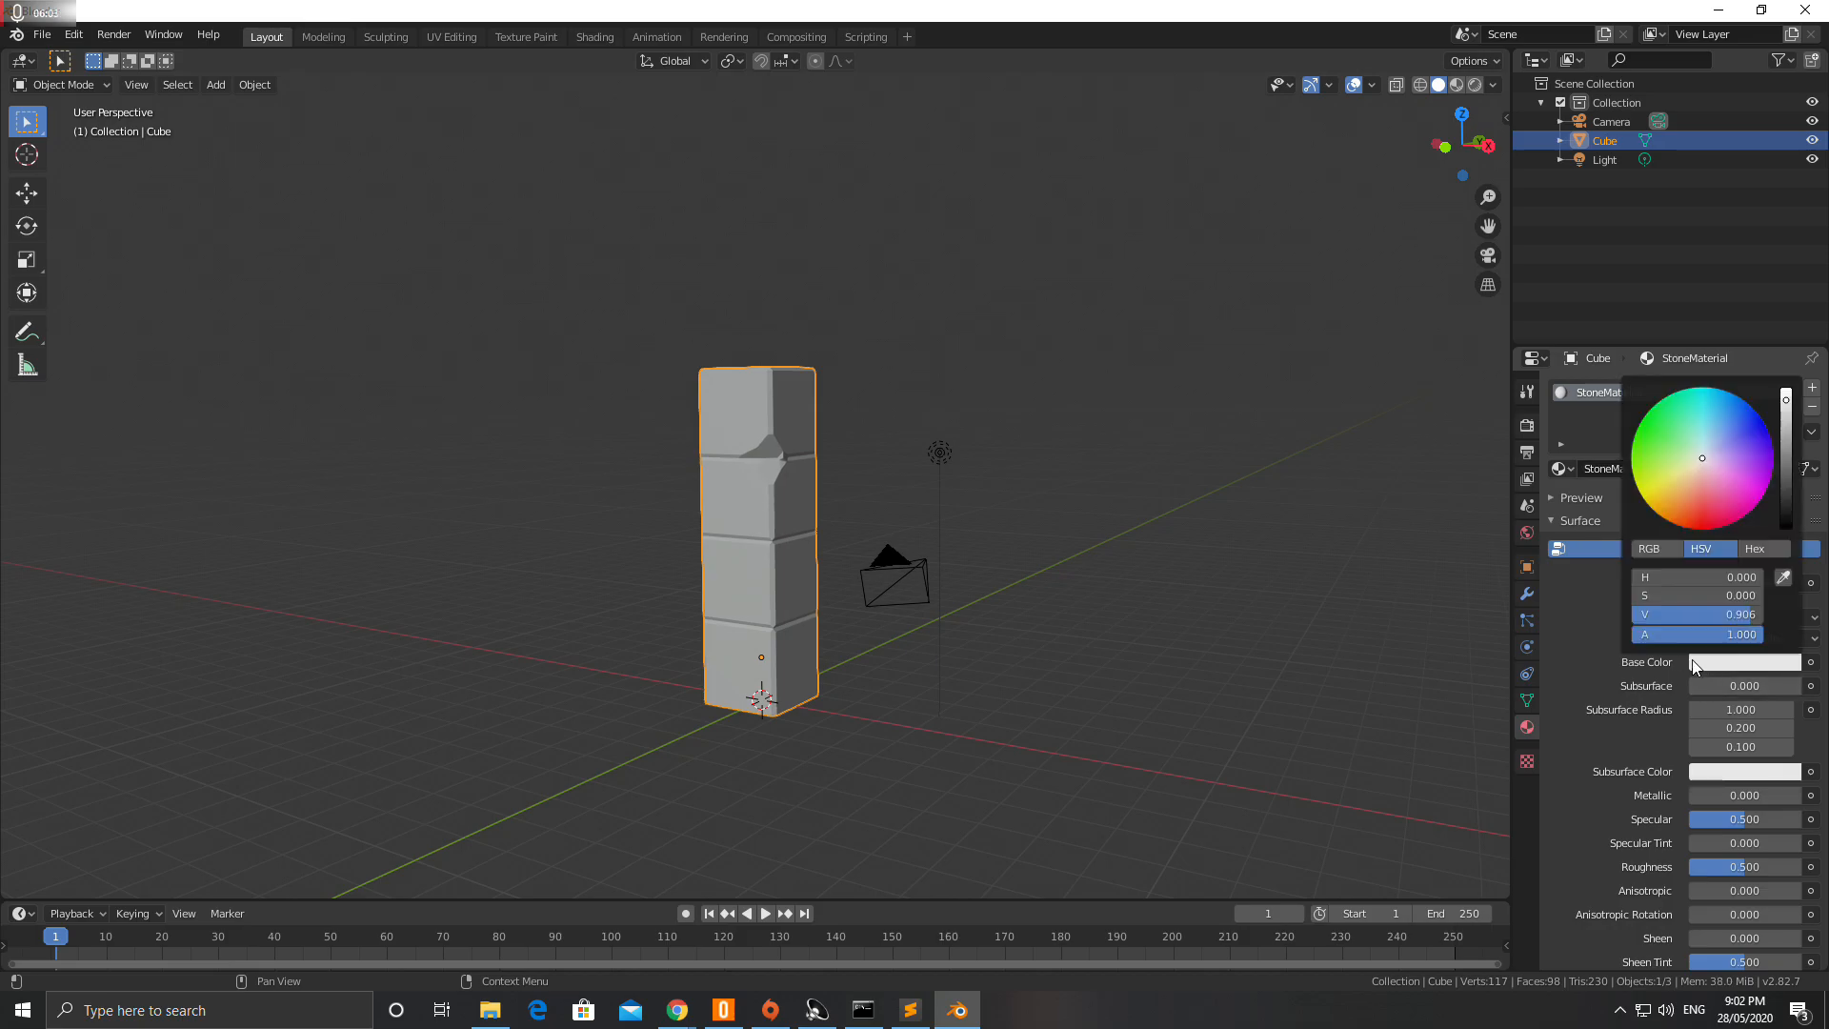
{"action": "left_click", "coordinate": [1724, 661]}
{"action": "left_click_drag", "start_coordinate": [1789, 474], "coordinate": [1786, 484]}
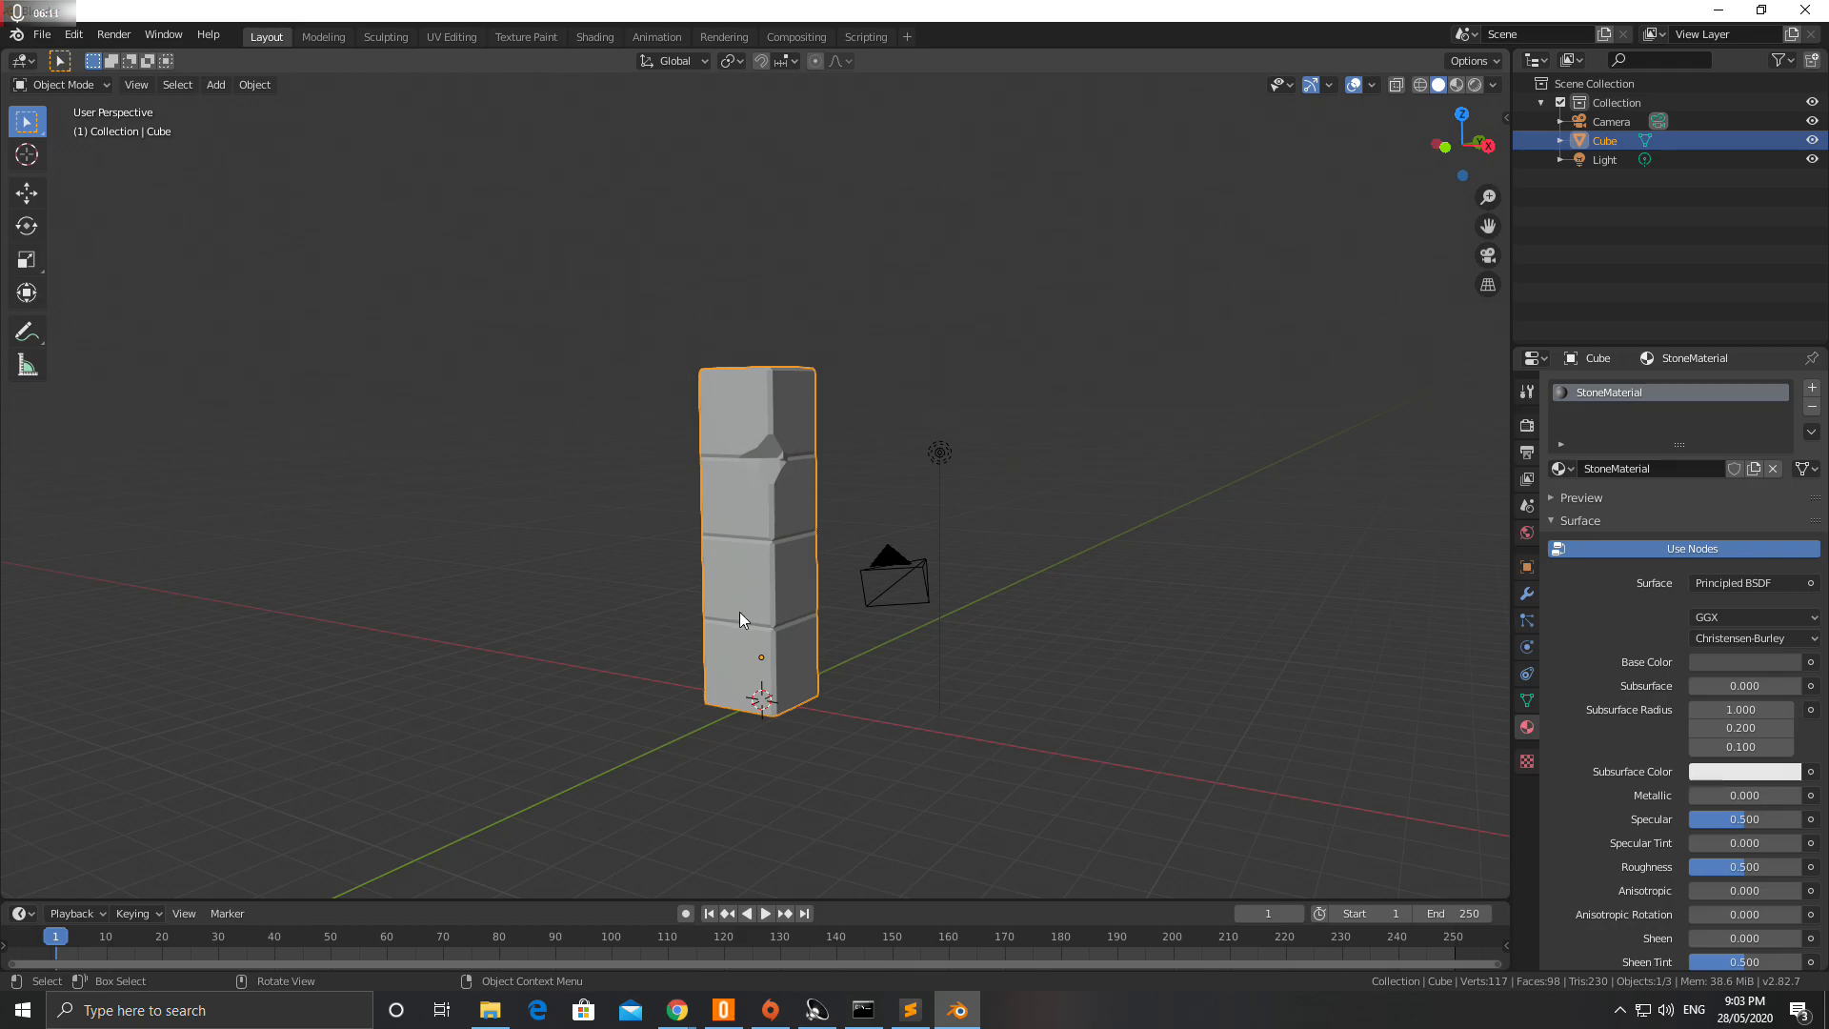
{"action": "left_click", "coordinate": [1455, 85]}
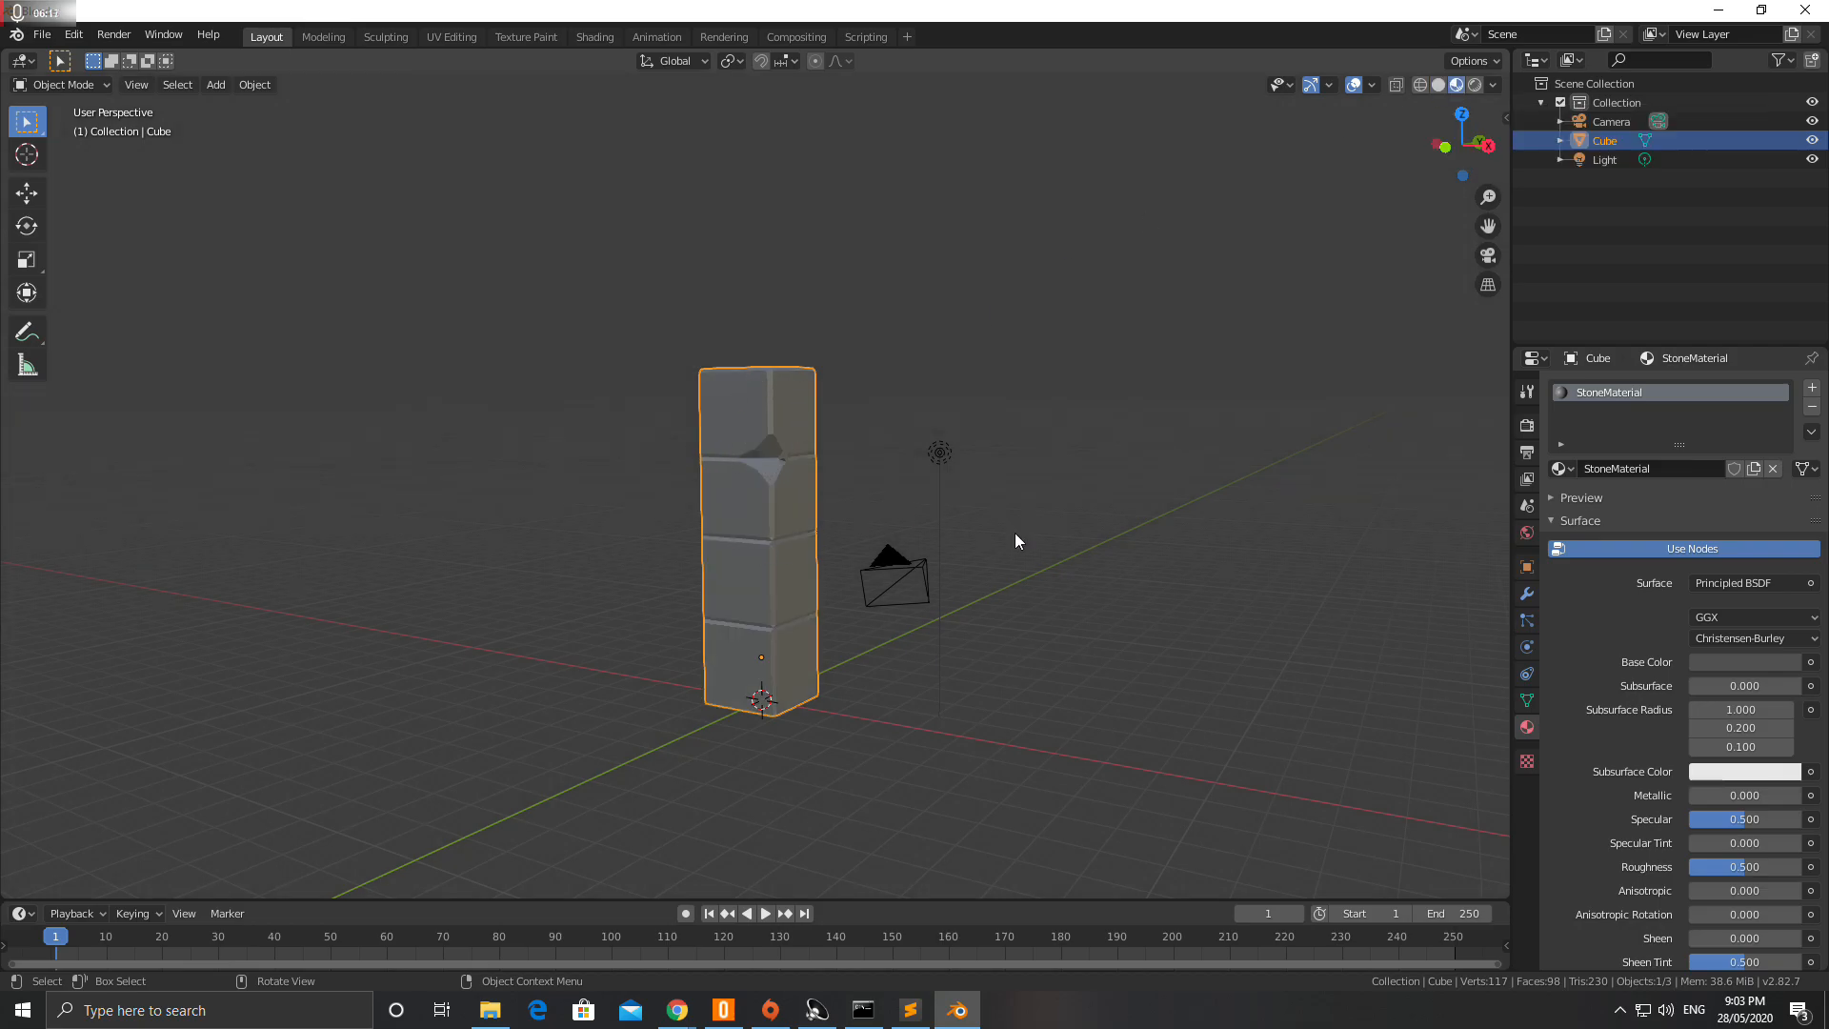
- Tint StoneMaterial's base color a dark bluish grey, about hue 0.625, saturation 0.075 and value 0.3, and deselect the column
{"action": "left_click", "coordinate": [1732, 663]}
{"action": "left_click_drag", "start_coordinate": [1787, 484], "coordinate": [1705, 455]}
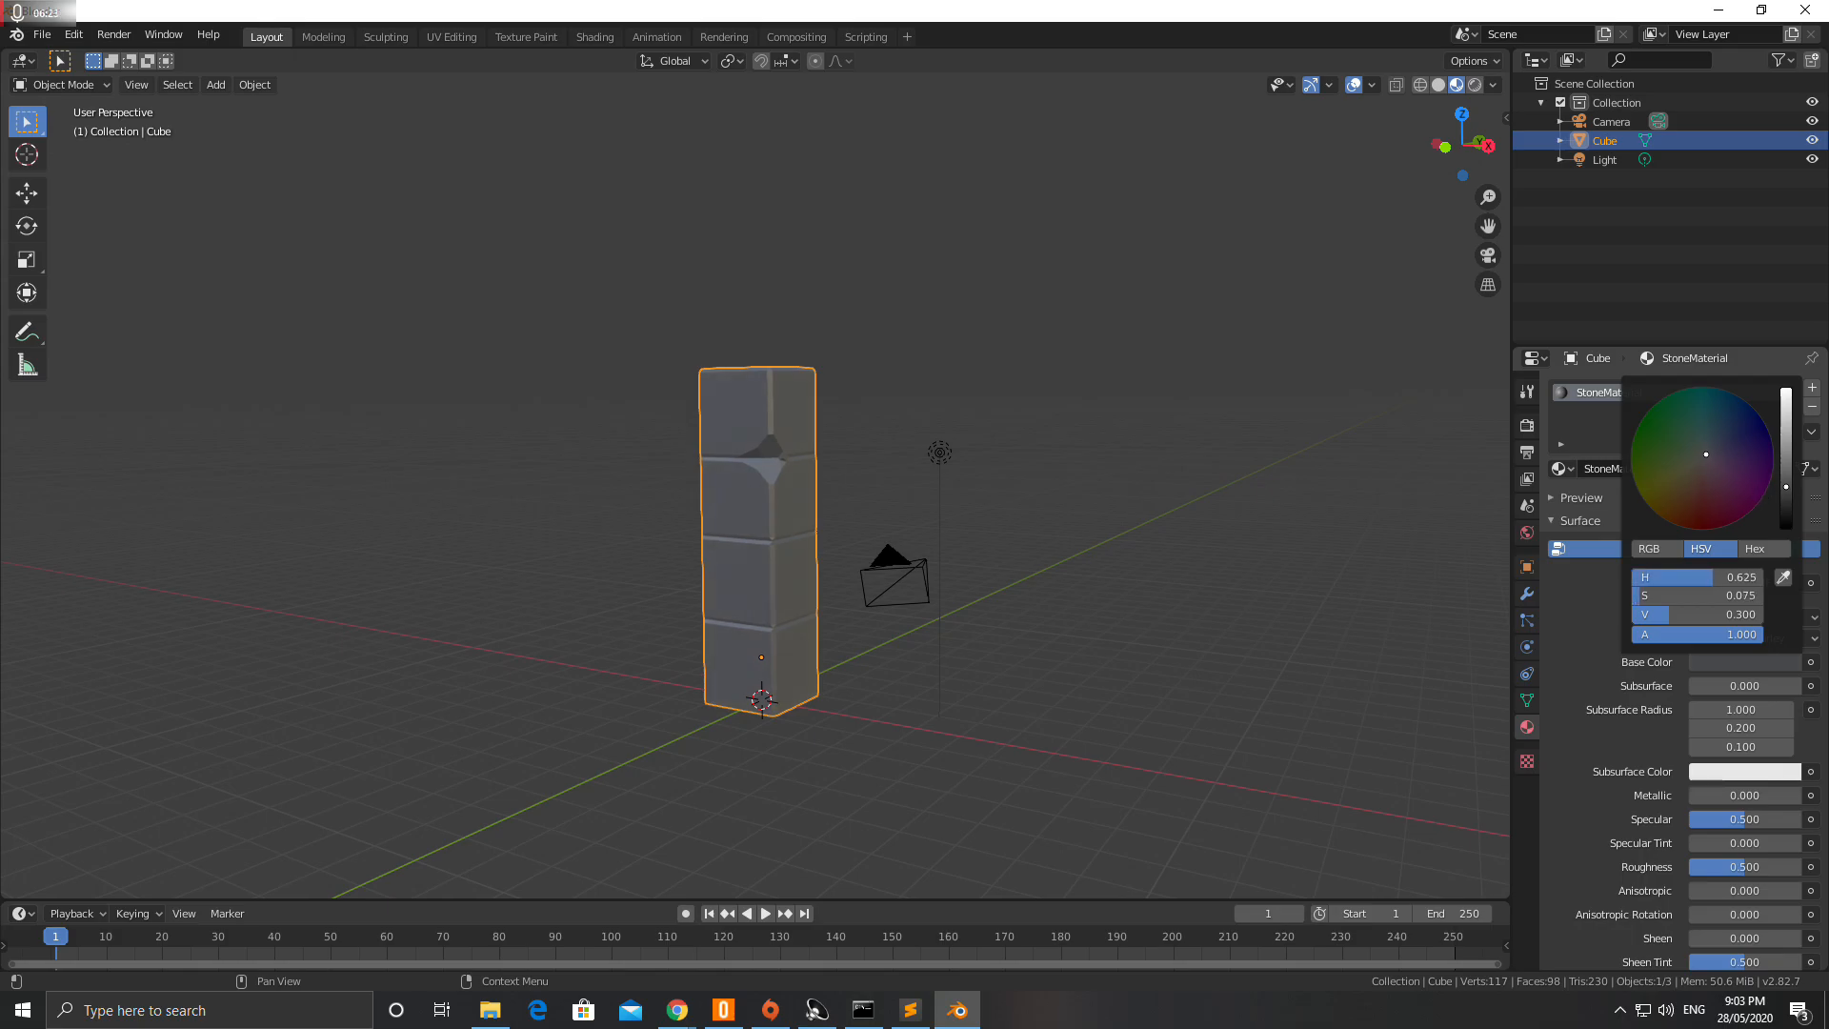
{"action": "left_click", "coordinate": [956, 678]}
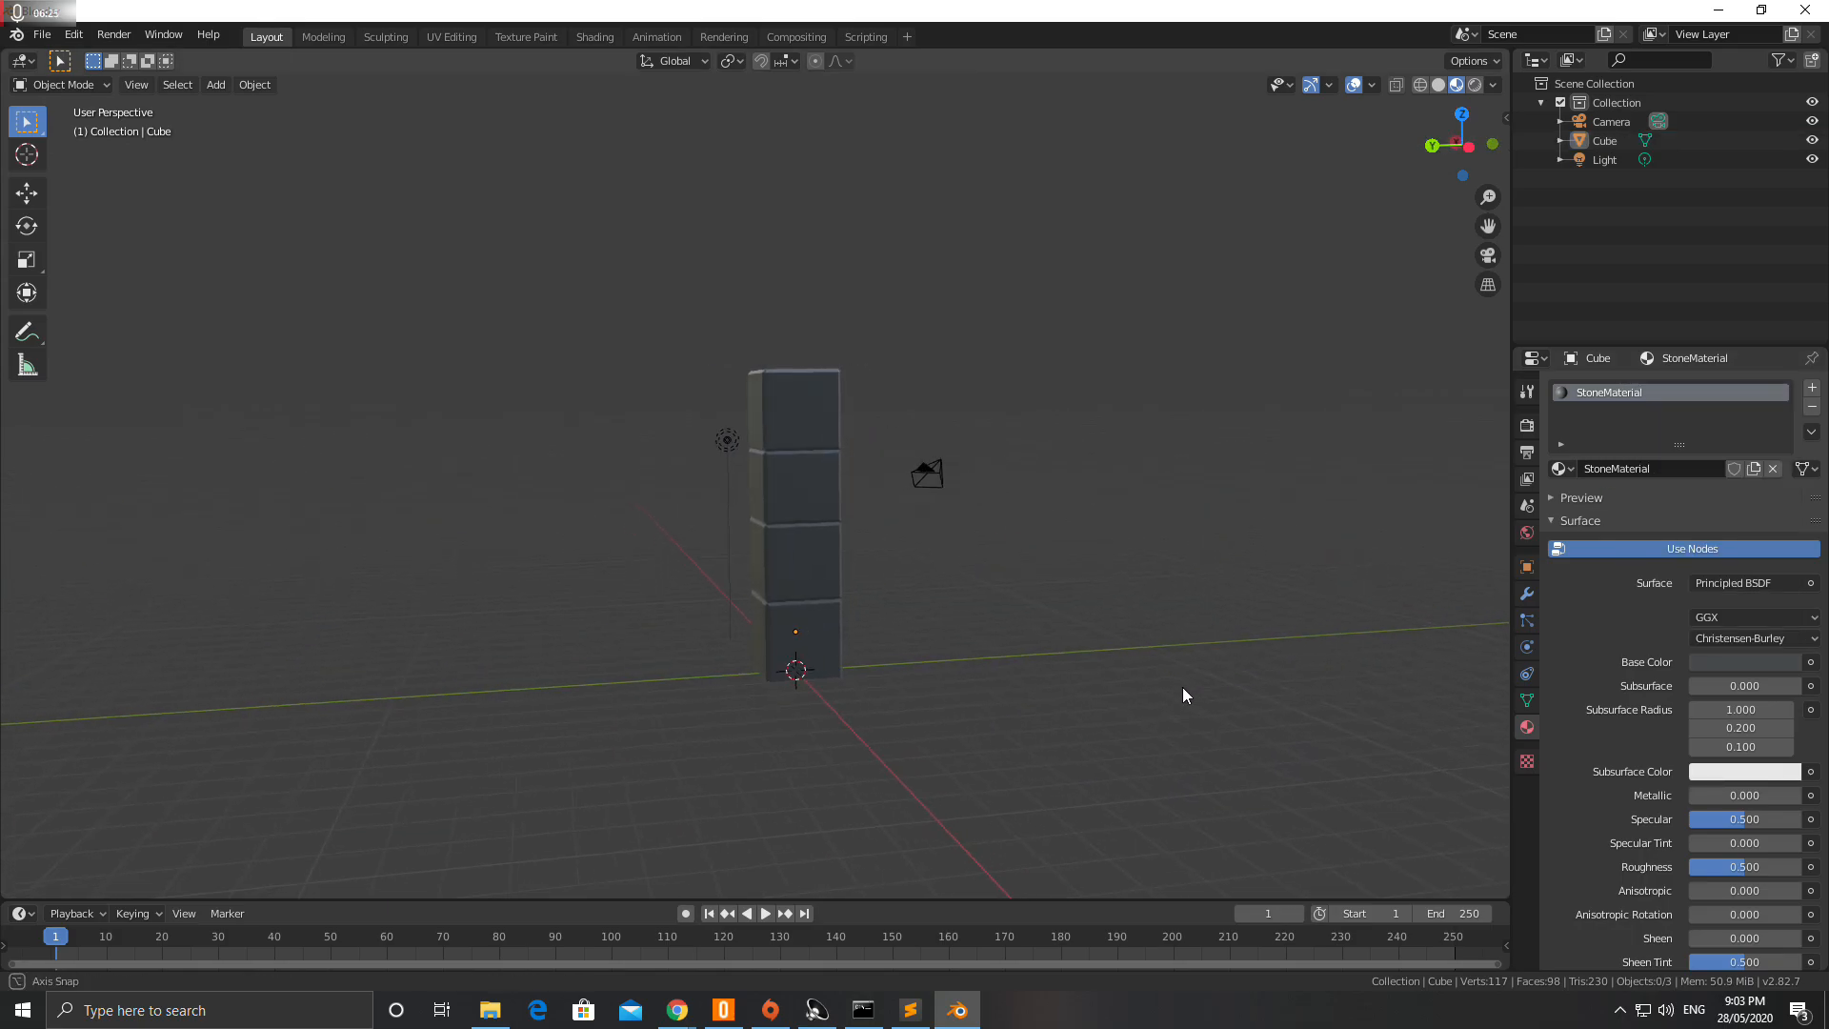